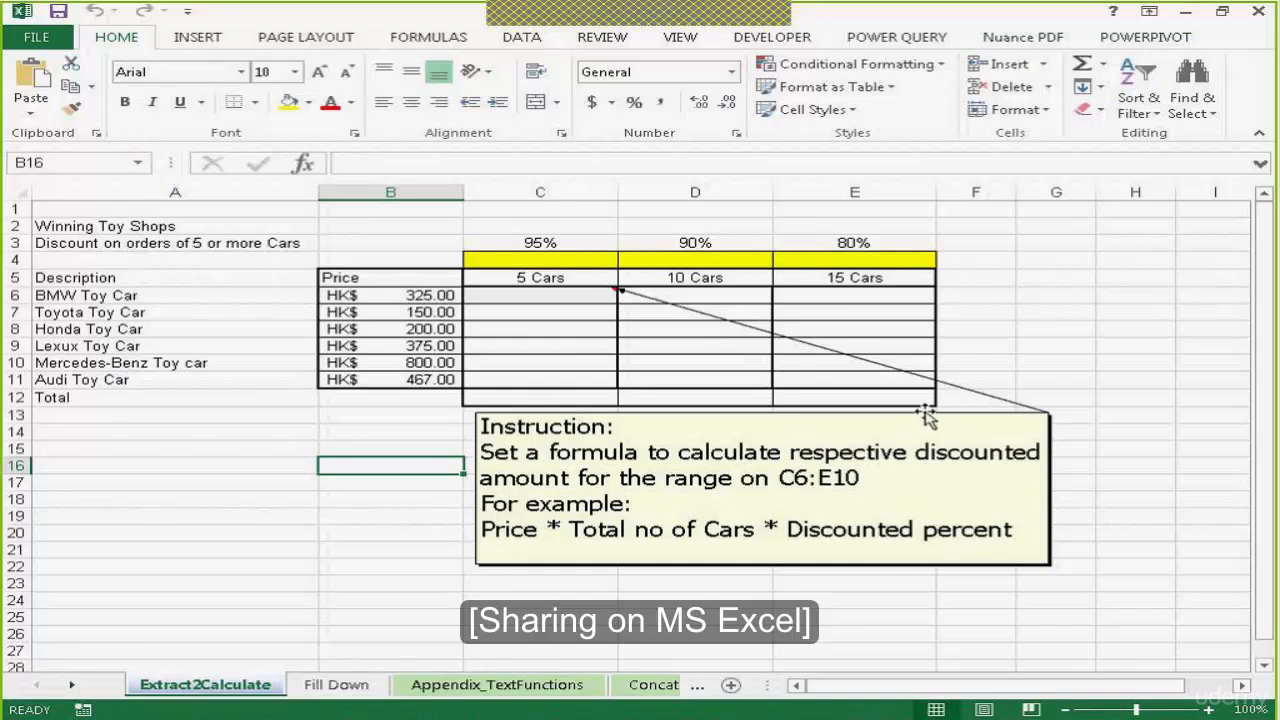
- Move the instruction comment box down and to the right, clear of the price table
{"action": "left_click_drag", "start_coordinate": [926, 416], "coordinate": [962, 448]}
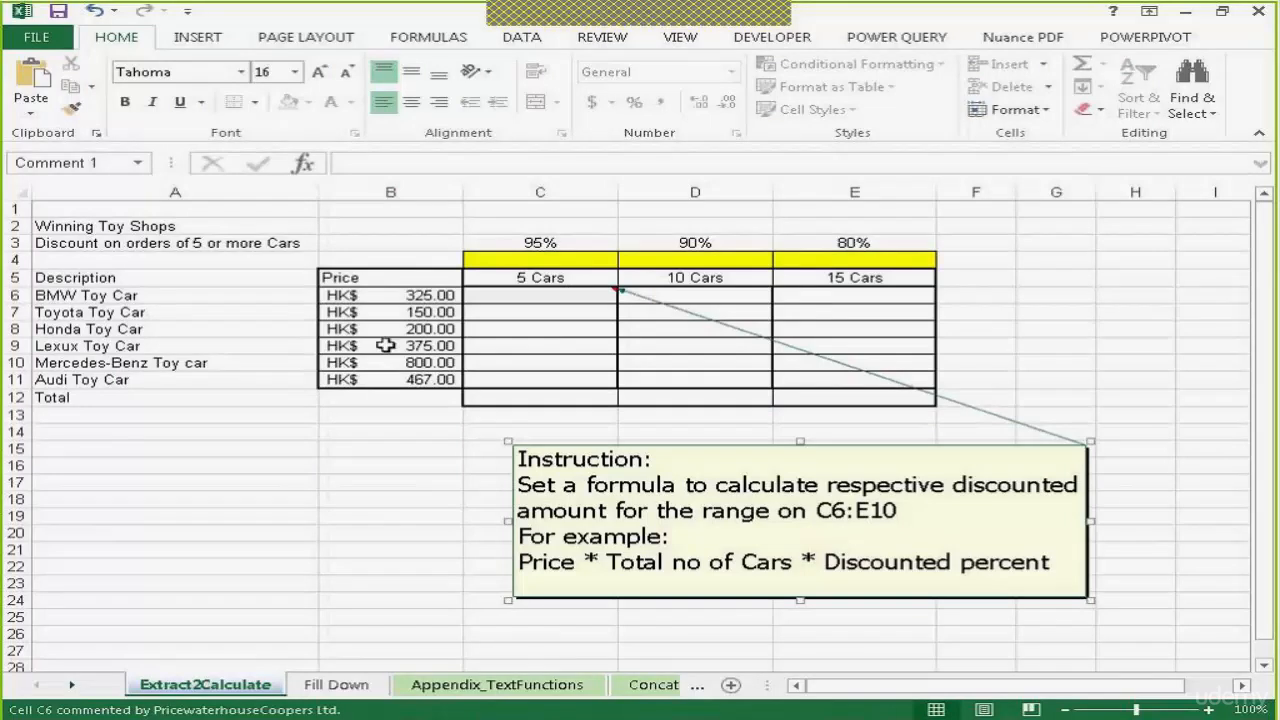
- Try calculating the BMW discounted amount in C6 with =B6*C5*C3 and review the formula's cell references
{"action": "left_click", "coordinate": [535, 293]}
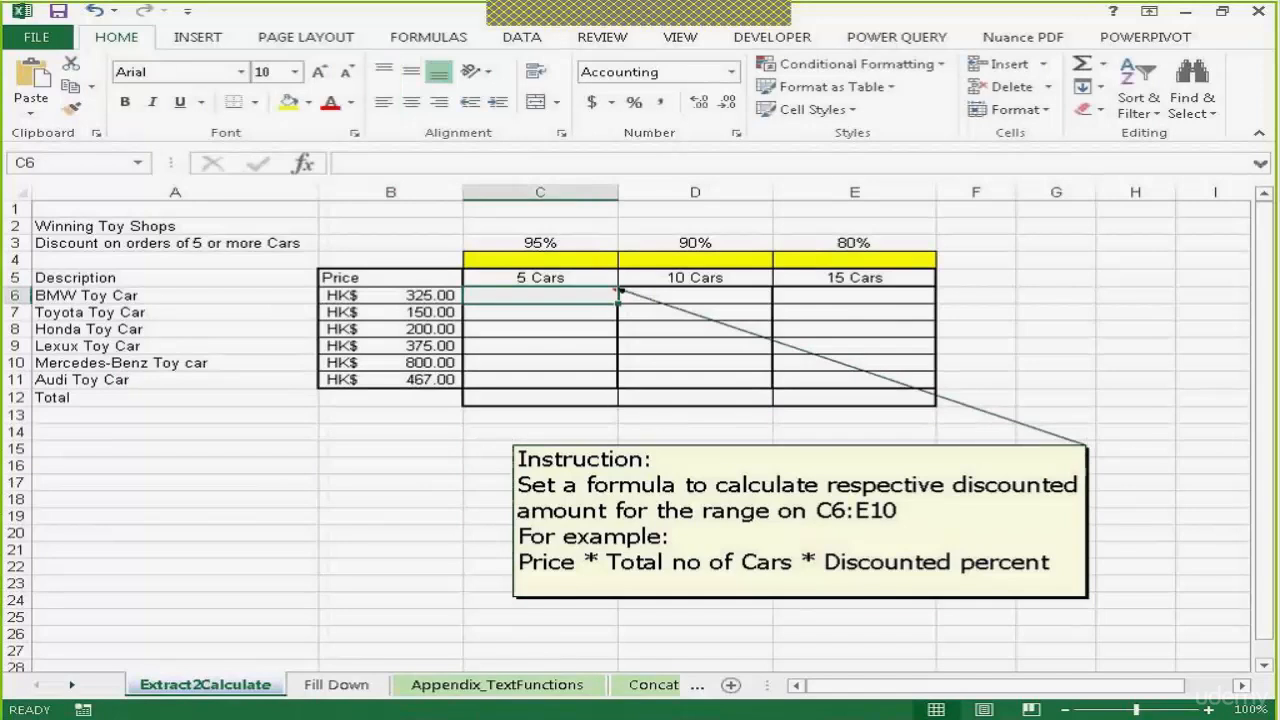
{"action": "left_click", "coordinate": [1141, 709]}
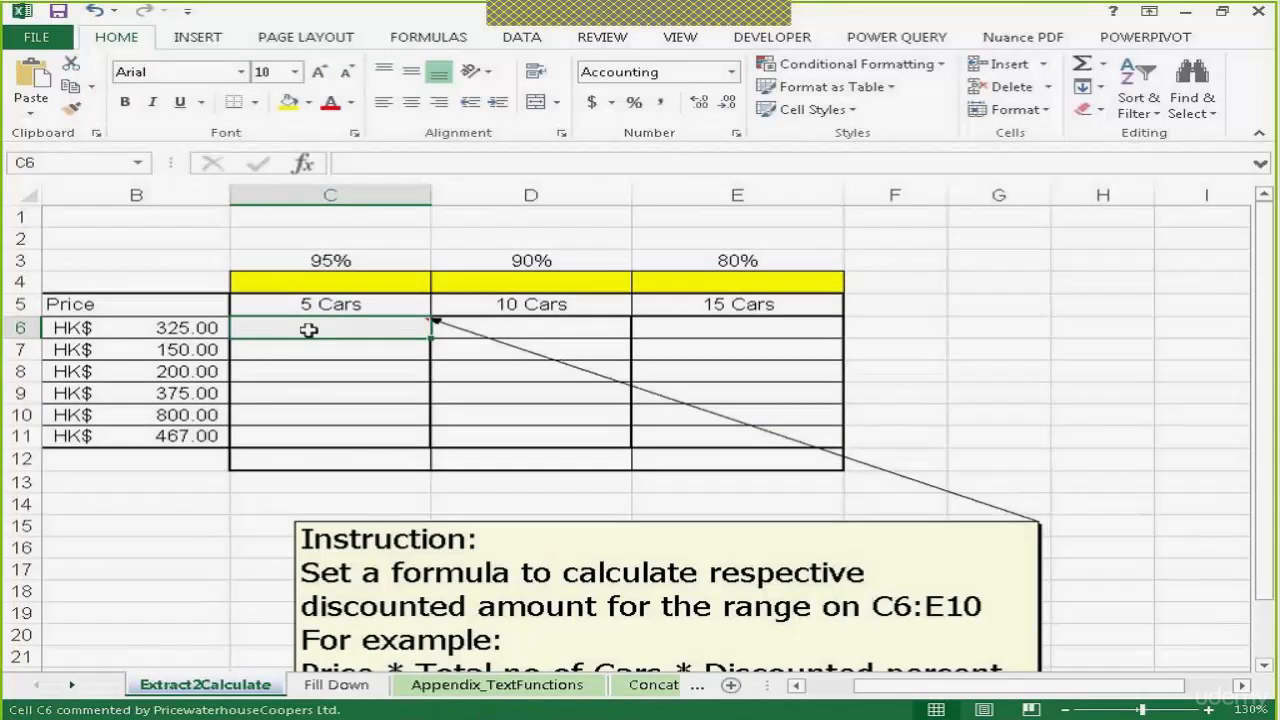
{"action": "type", "text": "="}
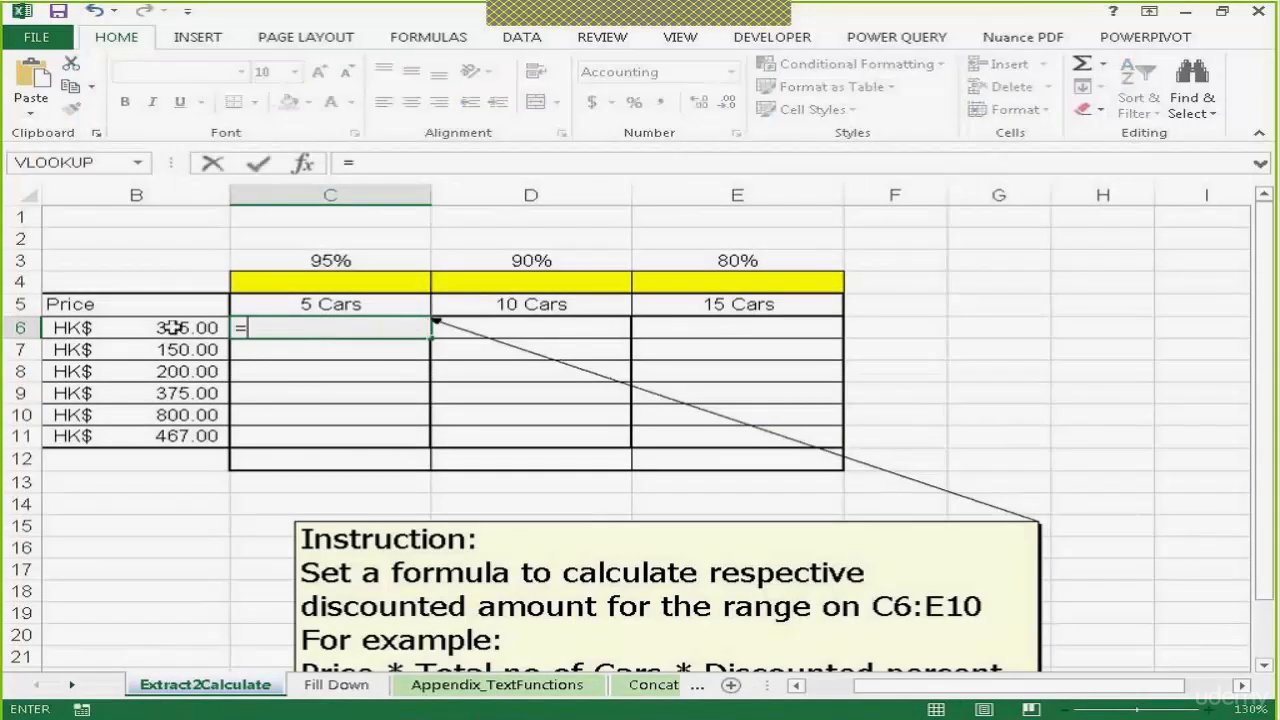
{"action": "left_click", "coordinate": [178, 330]}
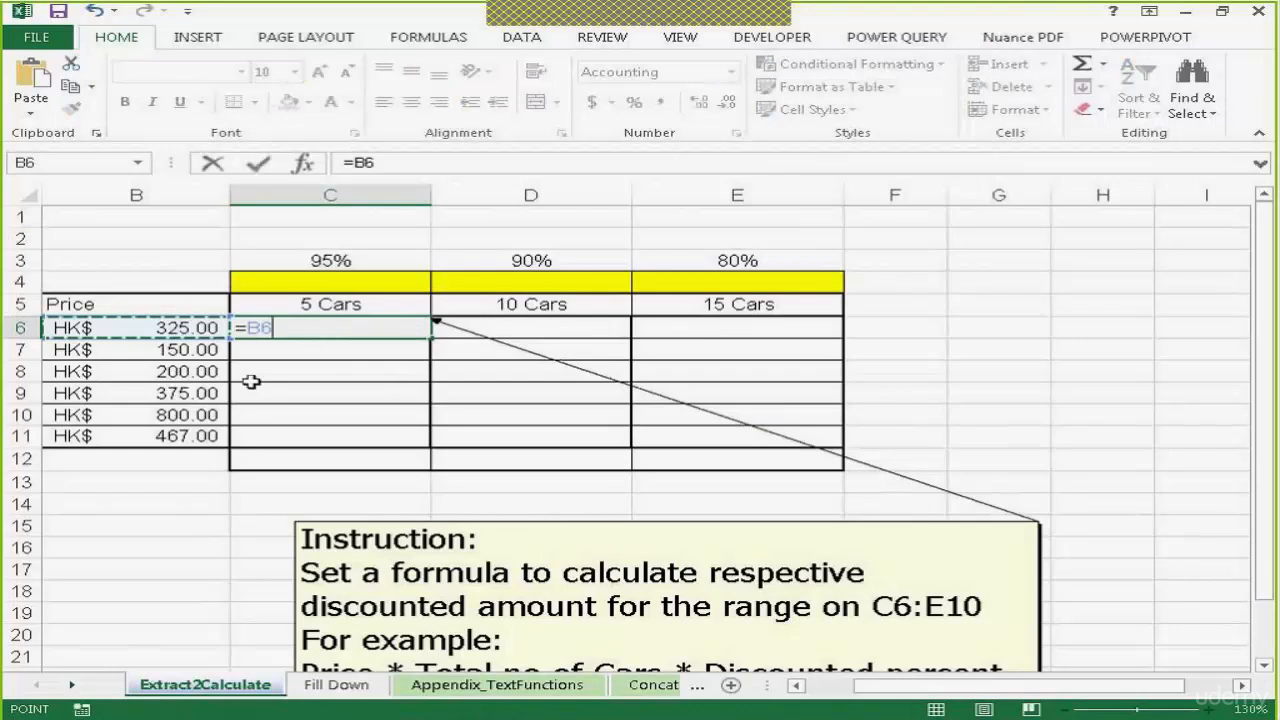
{"action": "type", "text": "*"}
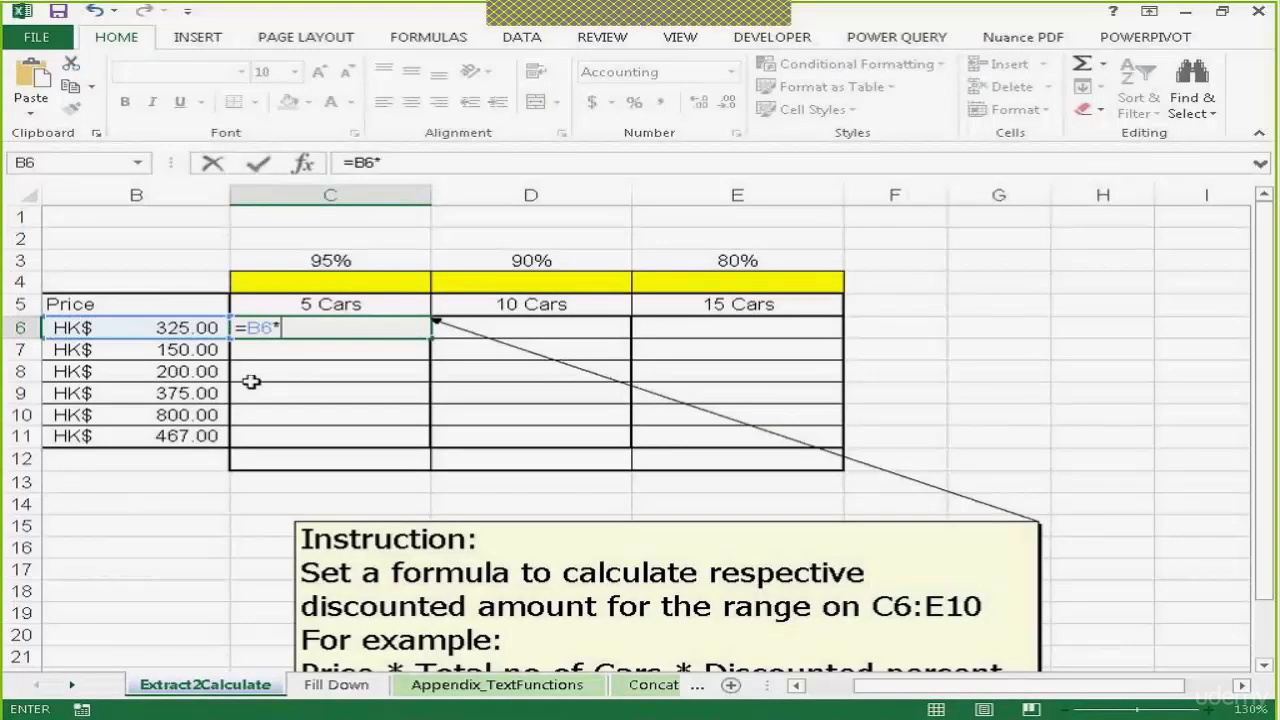
{"action": "left_click", "coordinate": [331, 303]}
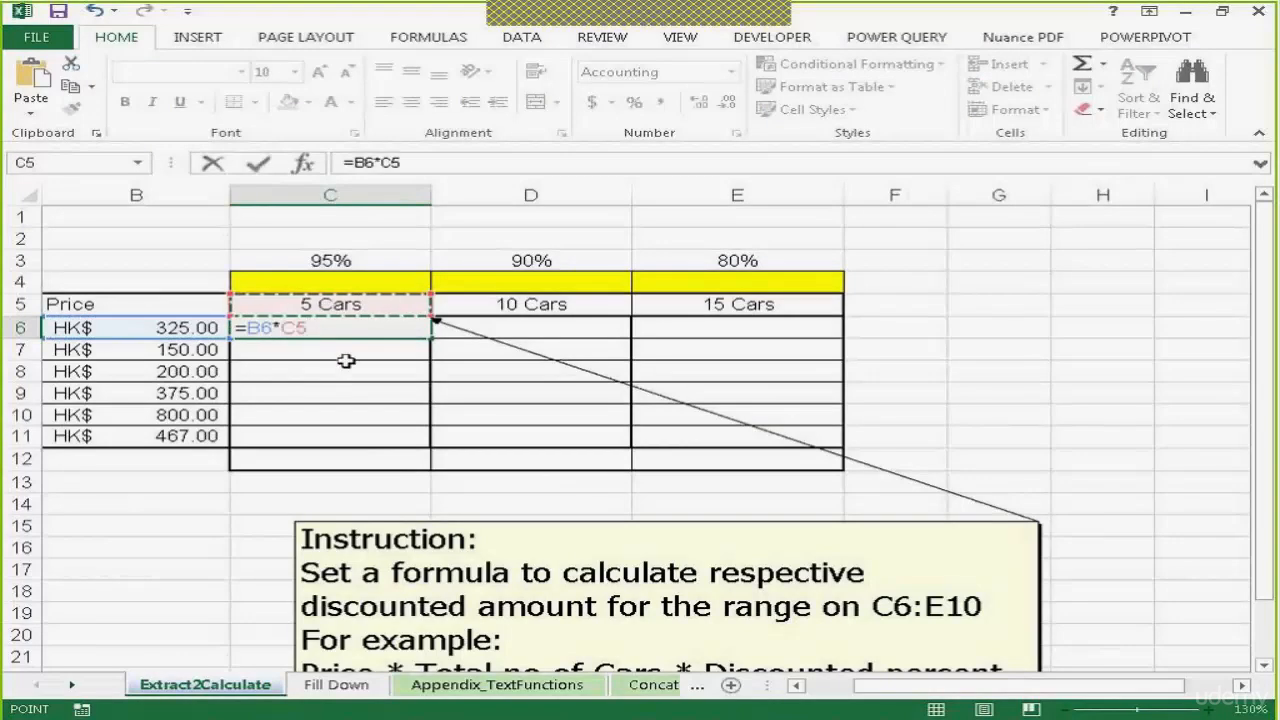
{"action": "type", "text": "*"}
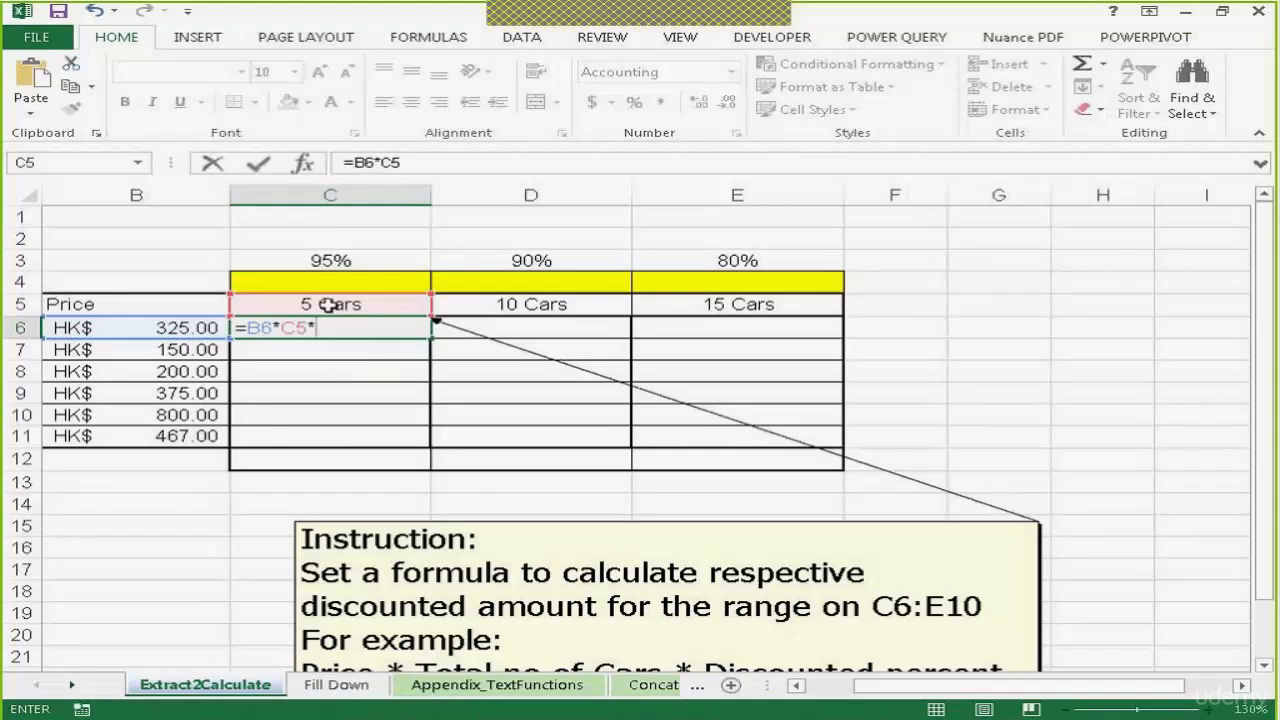
{"action": "left_click", "coordinate": [322, 263]}
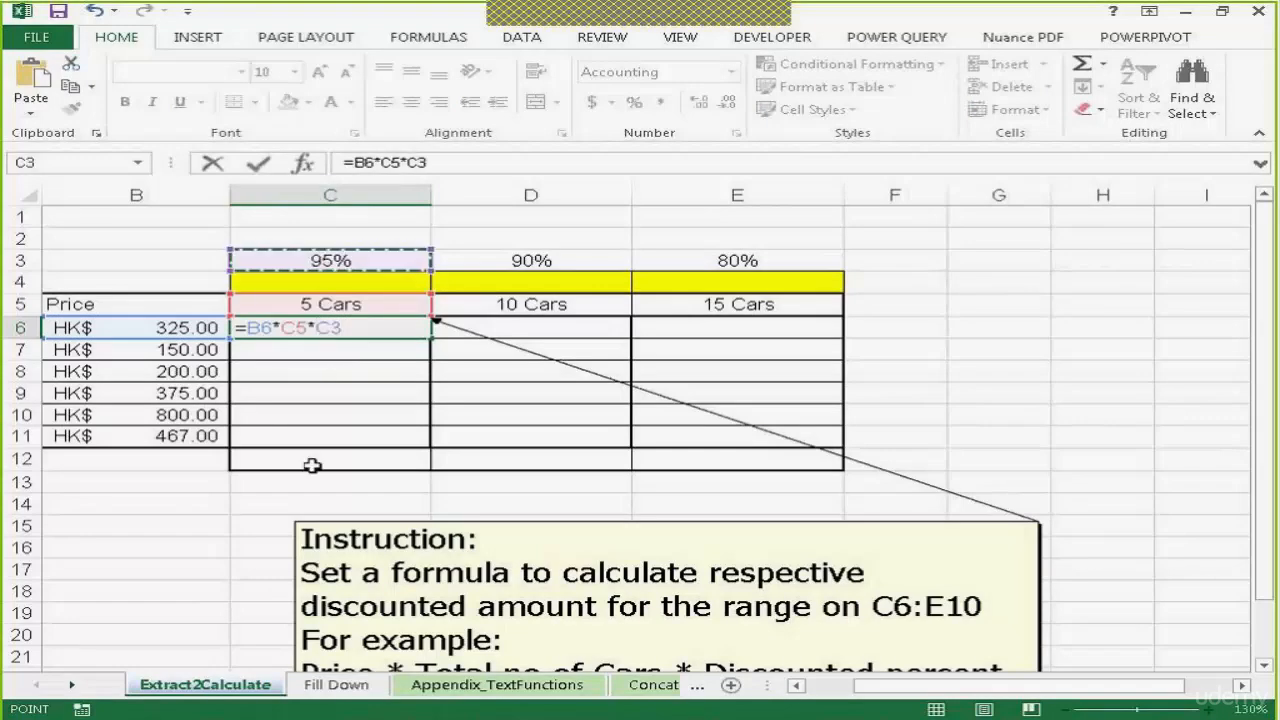
{"action": "key", "text": "Return"}
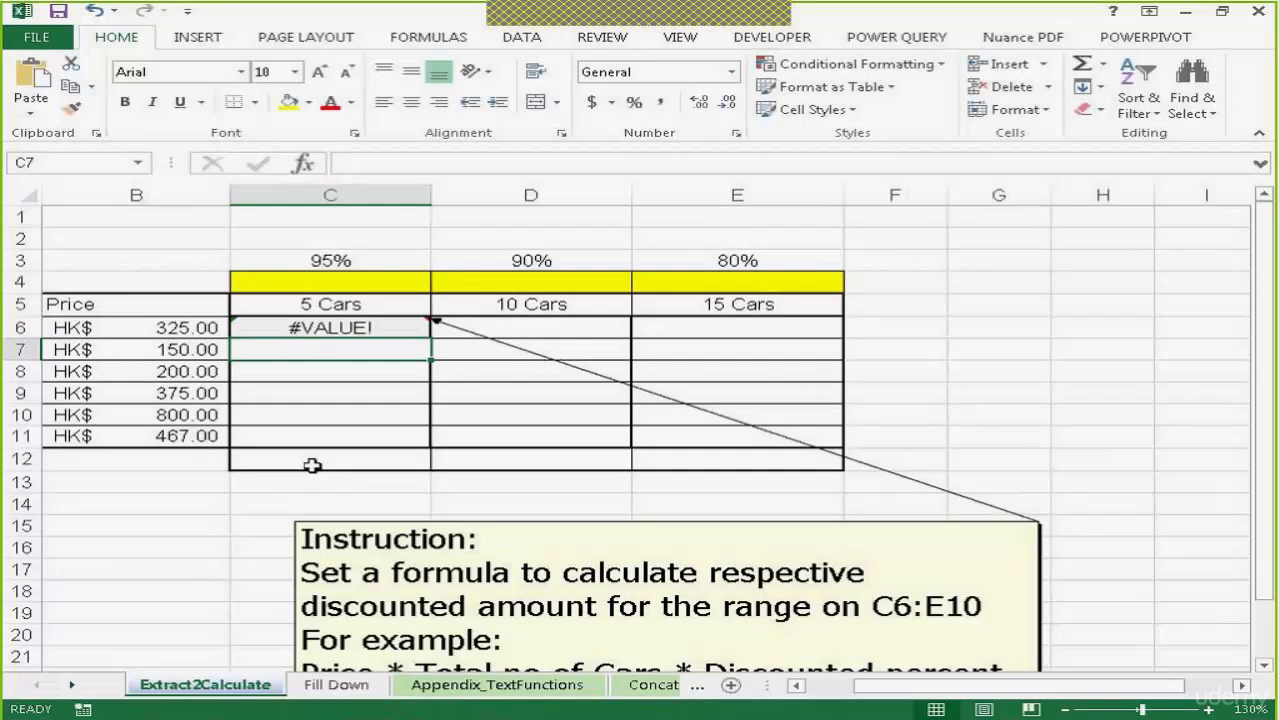
{"action": "double_click", "coordinate": [330, 328]}
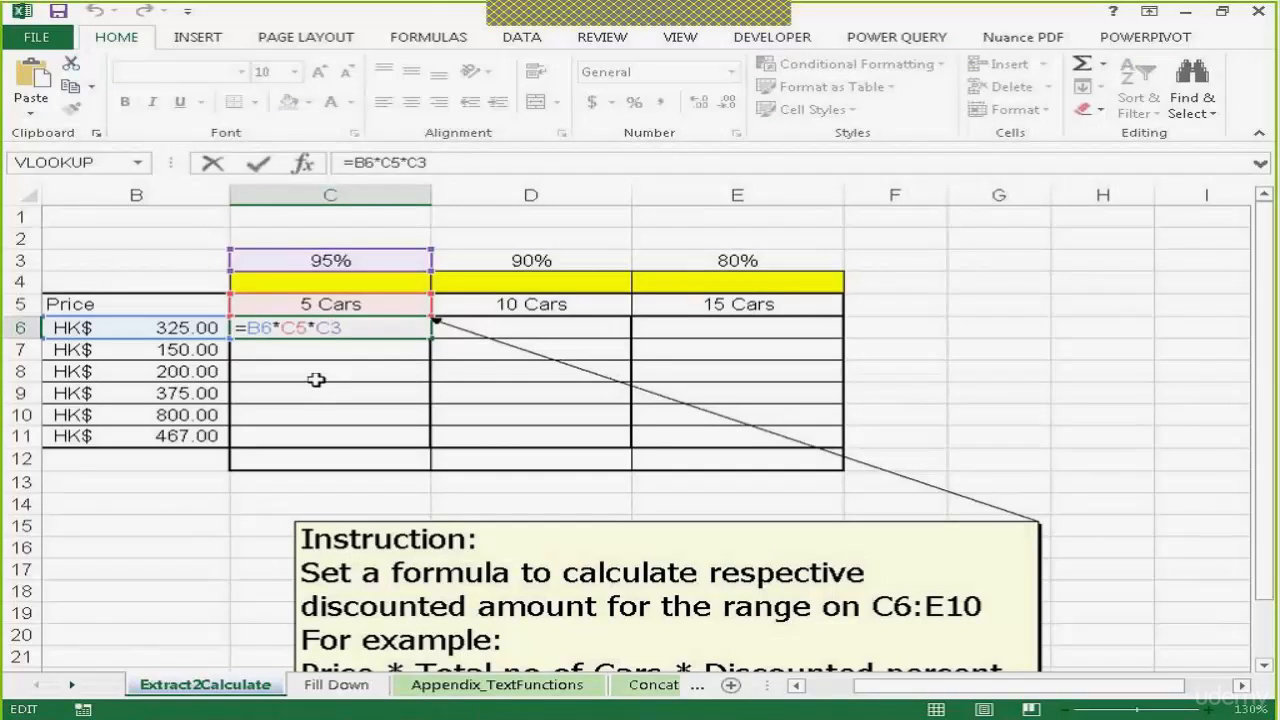
{"action": "key", "text": "Return"}
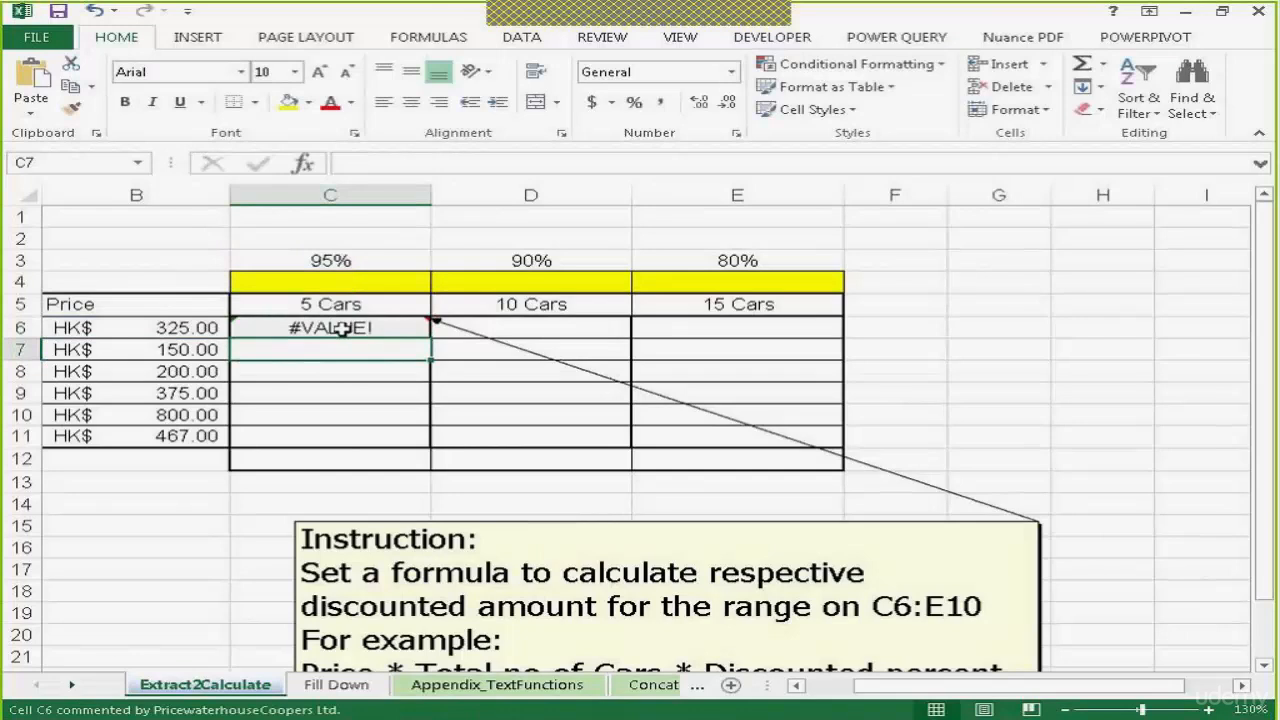
{"action": "left_click", "coordinate": [337, 328]}
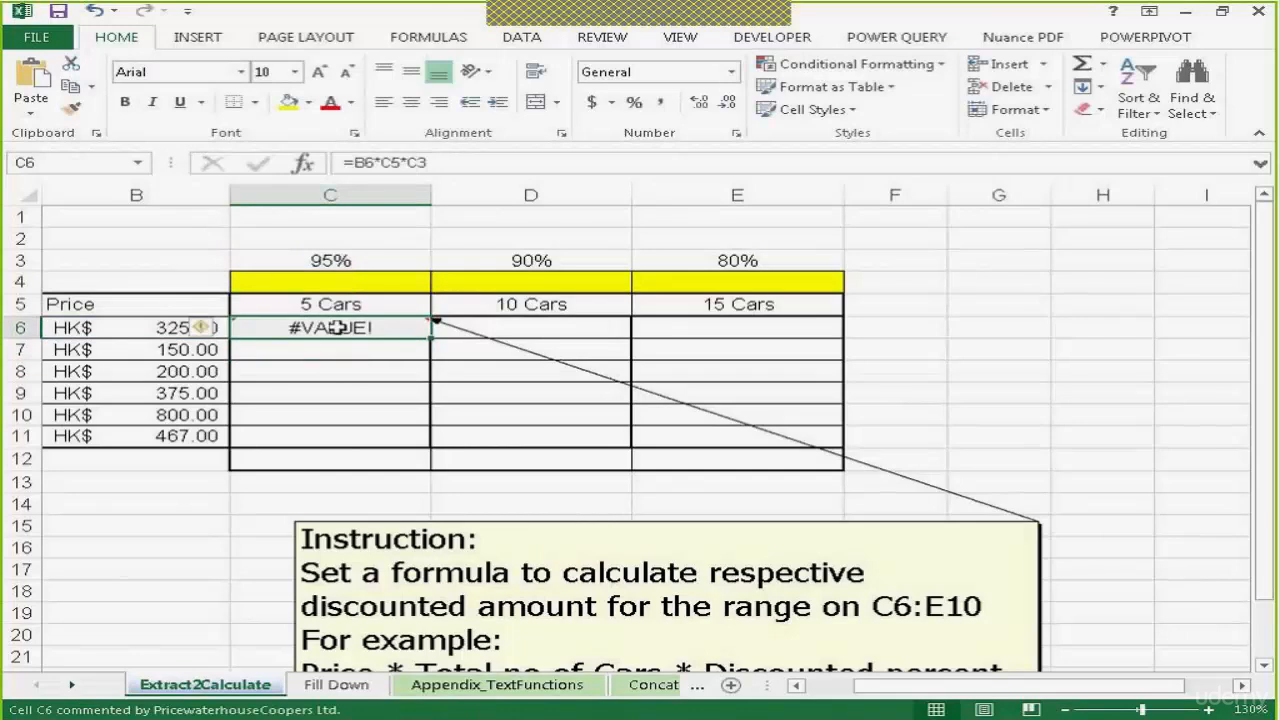
- Enter the numeric car quantities 5, 10 and 15 in the yellow cells C4, D4 and E4
{"action": "left_click", "coordinate": [369, 280]}
{"action": "type", "text": "5"}
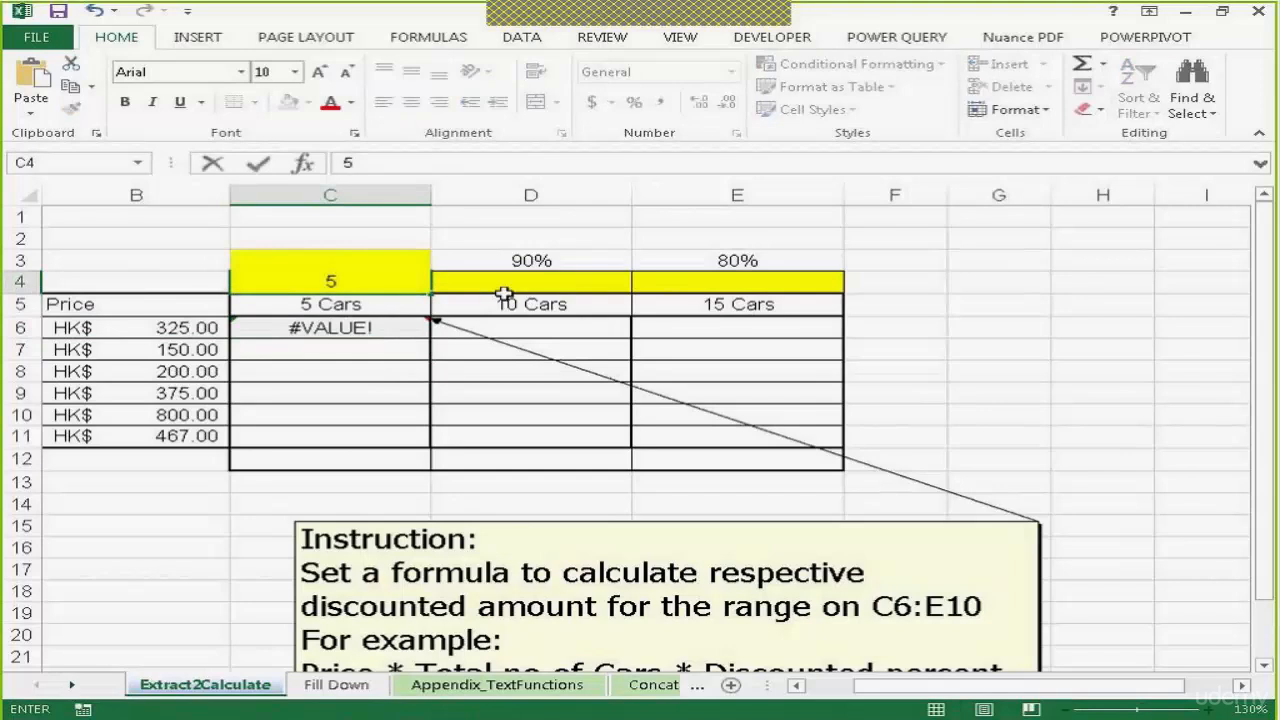
{"action": "left_click", "coordinate": [515, 283]}
{"action": "type", "text": "10"}
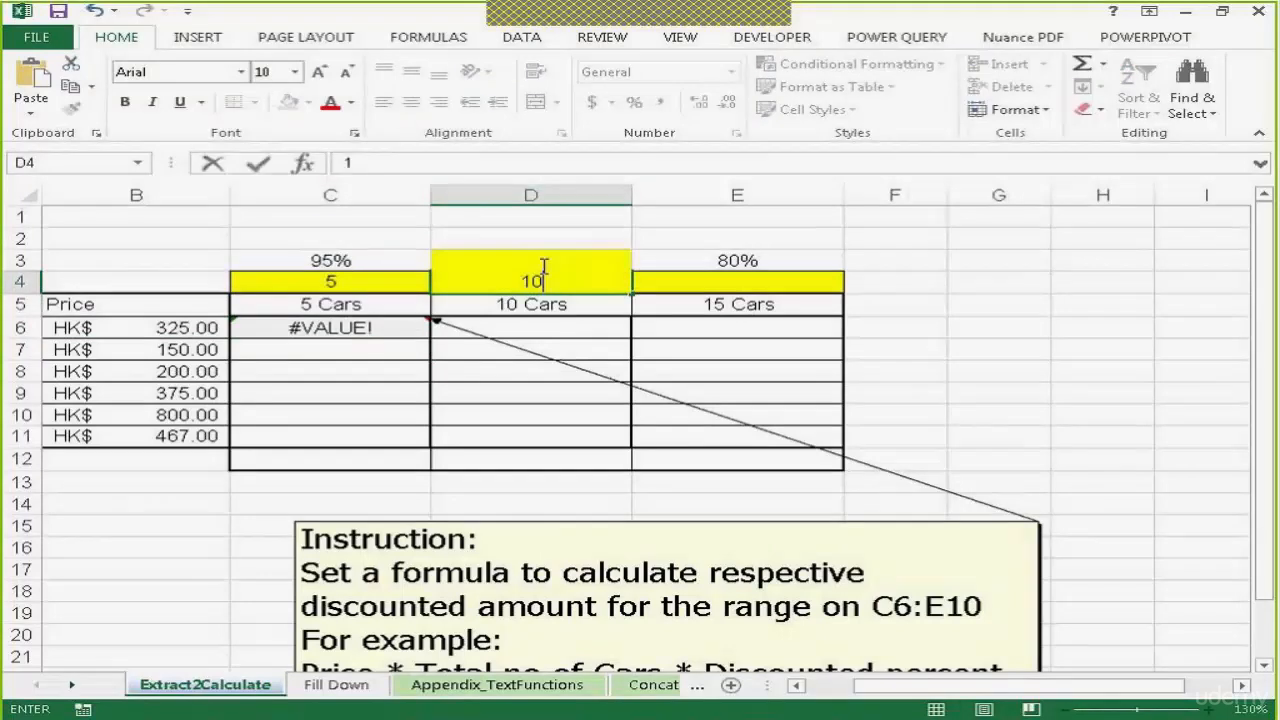
{"action": "key", "text": "Tab"}
{"action": "type", "text": "15"}
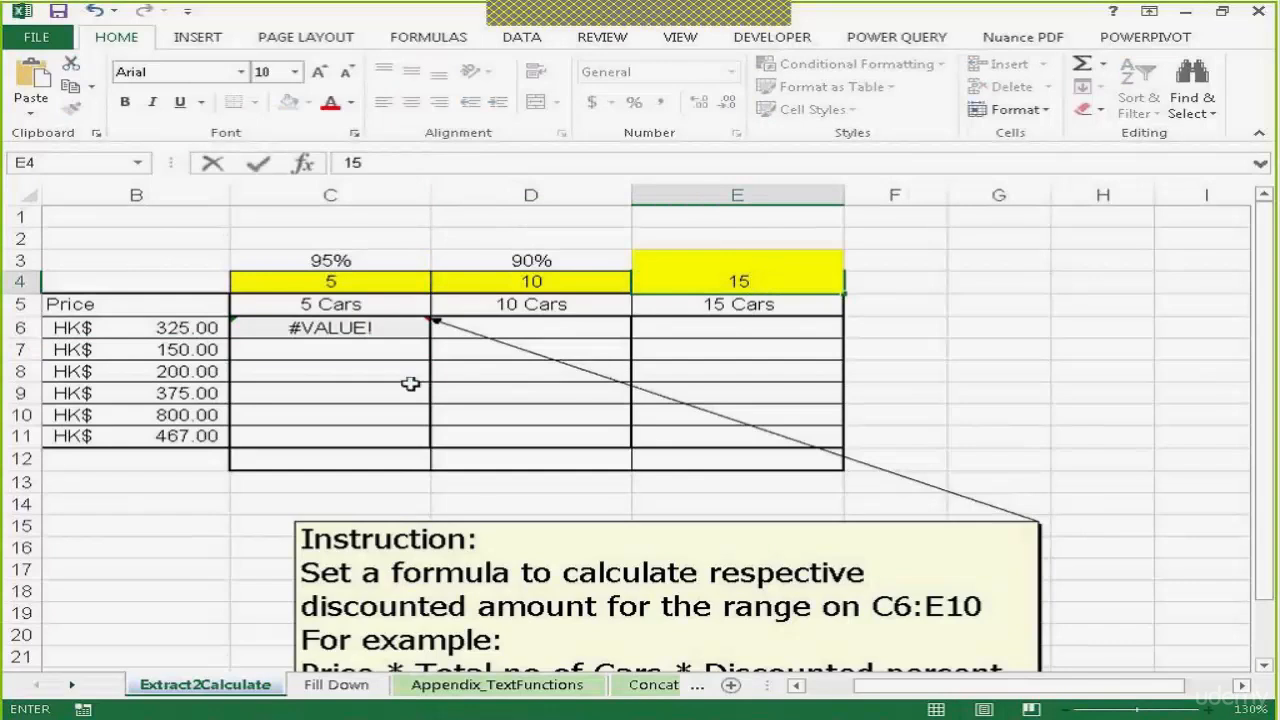
- Replace the formula in C6 with =B6*C4*C3, using the numeric quantity in C4
{"action": "left_click", "coordinate": [425, 329]}
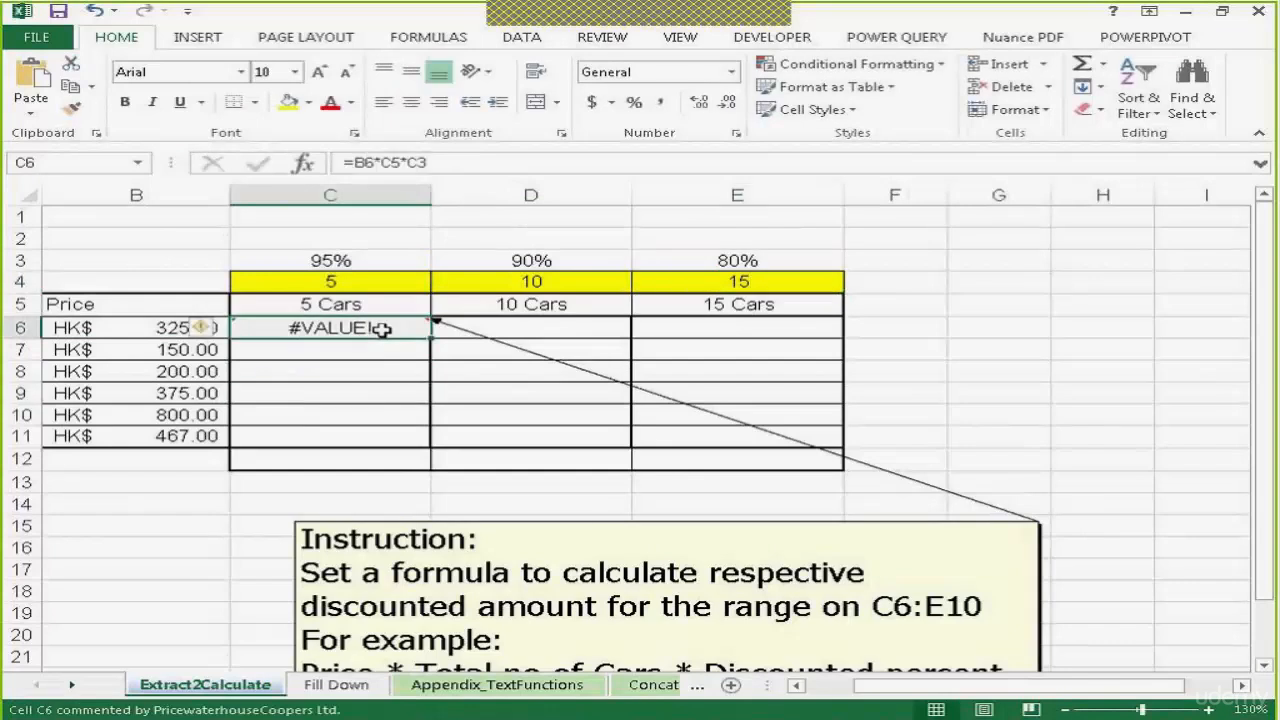
{"action": "key", "text": "Delete"}
{"action": "type", "text": "="}
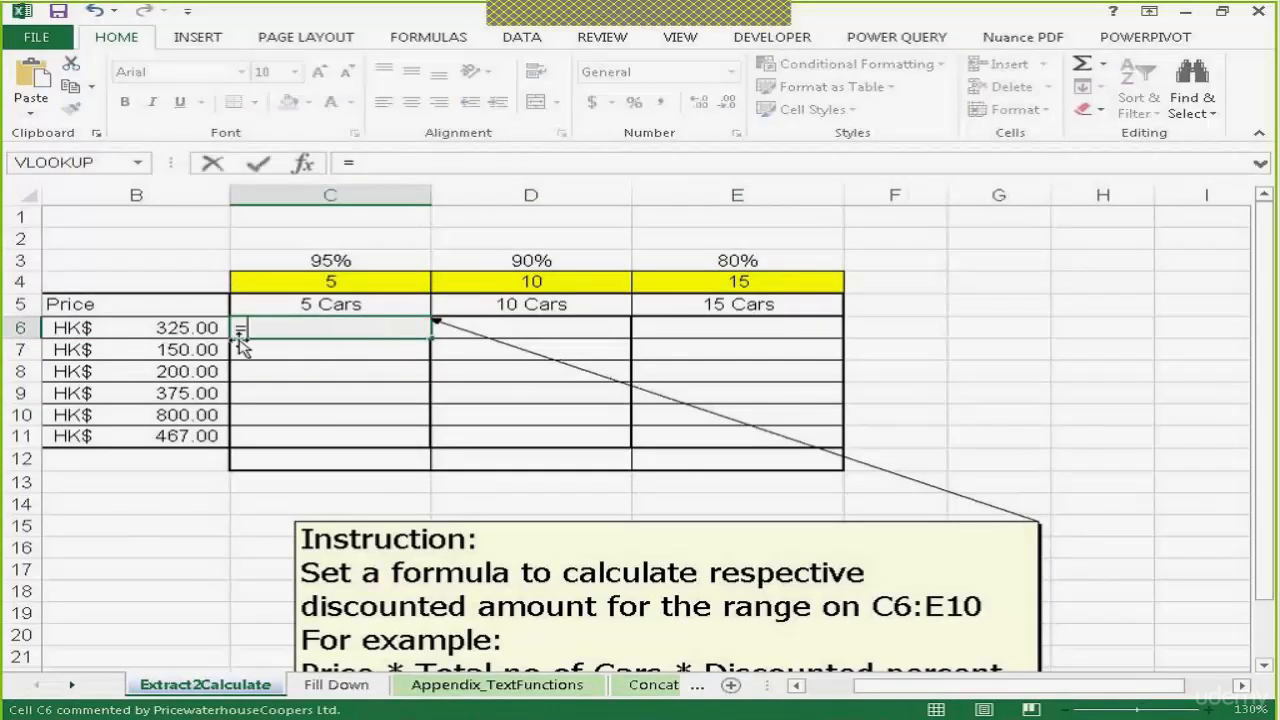
{"action": "left_click", "coordinate": [193, 326]}
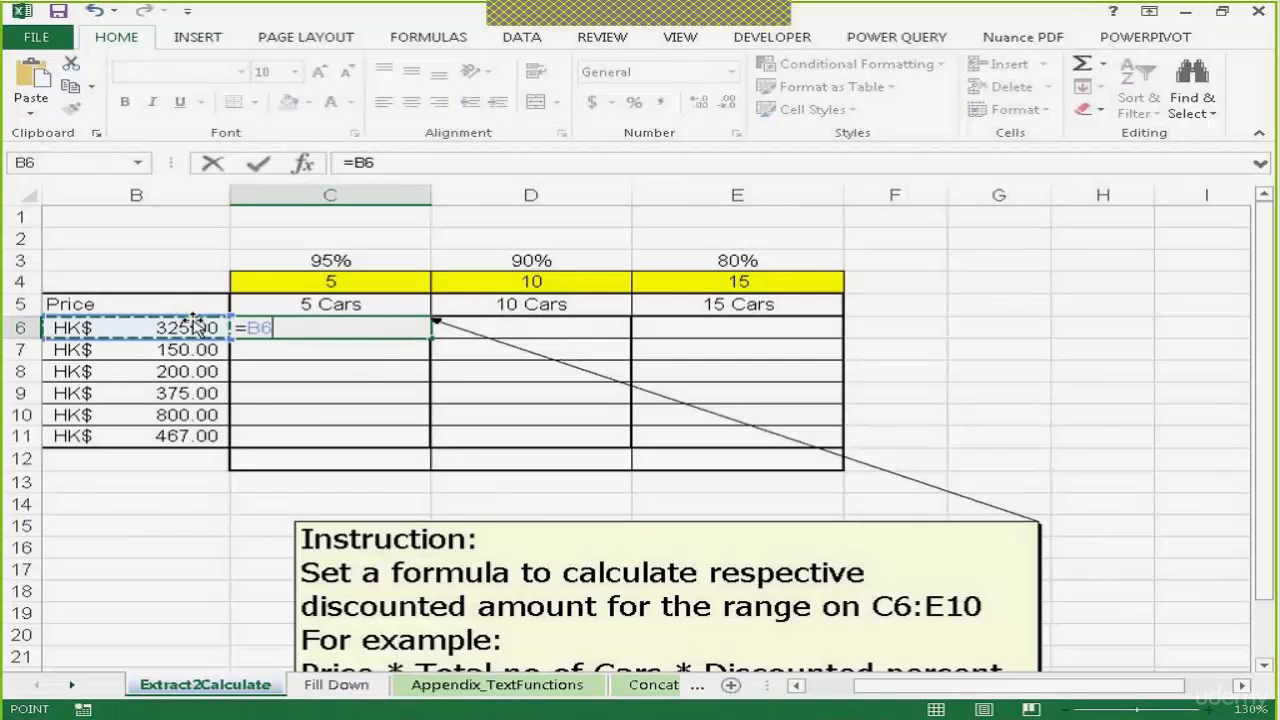
{"action": "type", "text": "*"}
{"action": "left_click", "coordinate": [318, 280]}
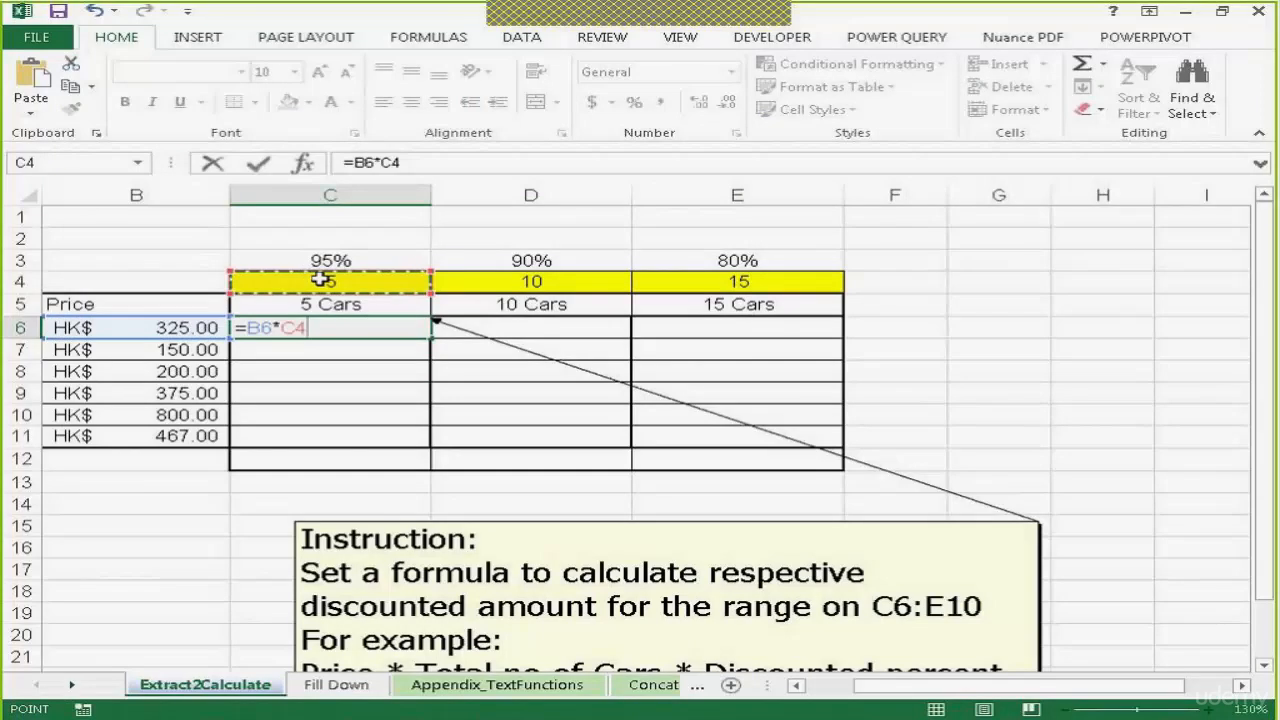
{"action": "type", "text": "*"}
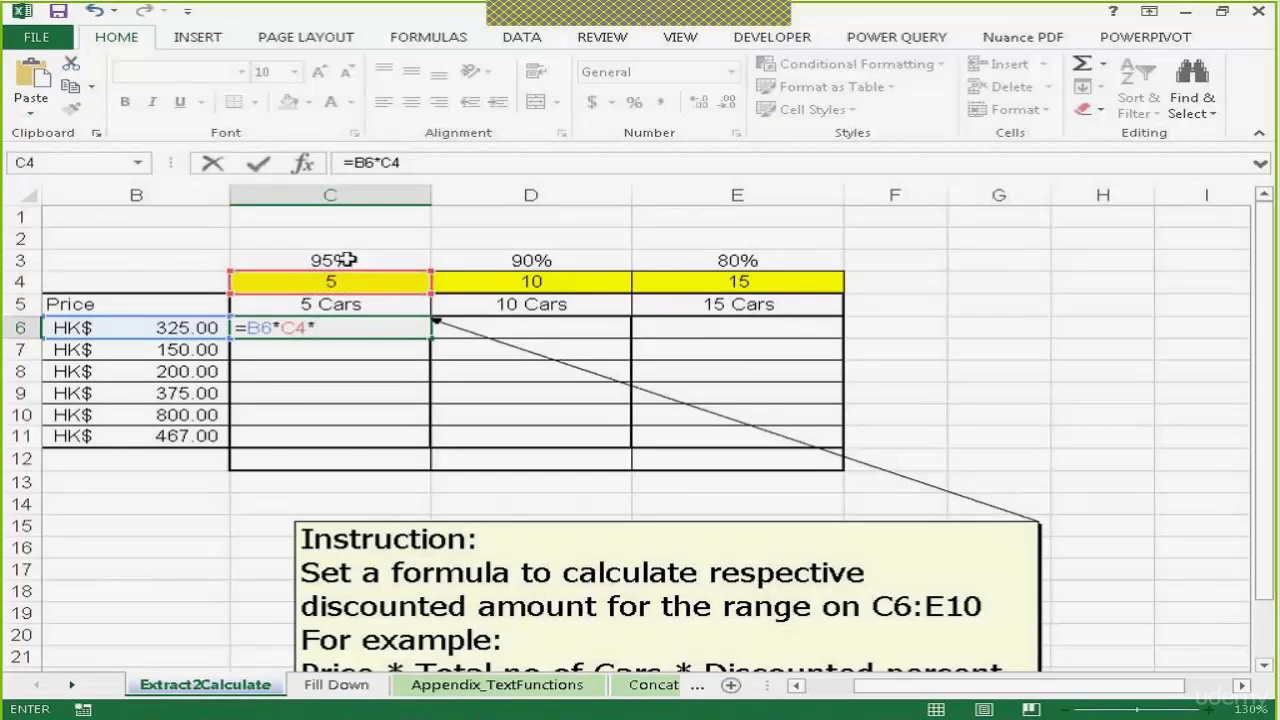
{"action": "left_click", "coordinate": [340, 258]}
{"action": "key", "text": "Return"}
{"action": "left_click", "coordinate": [403, 329]}
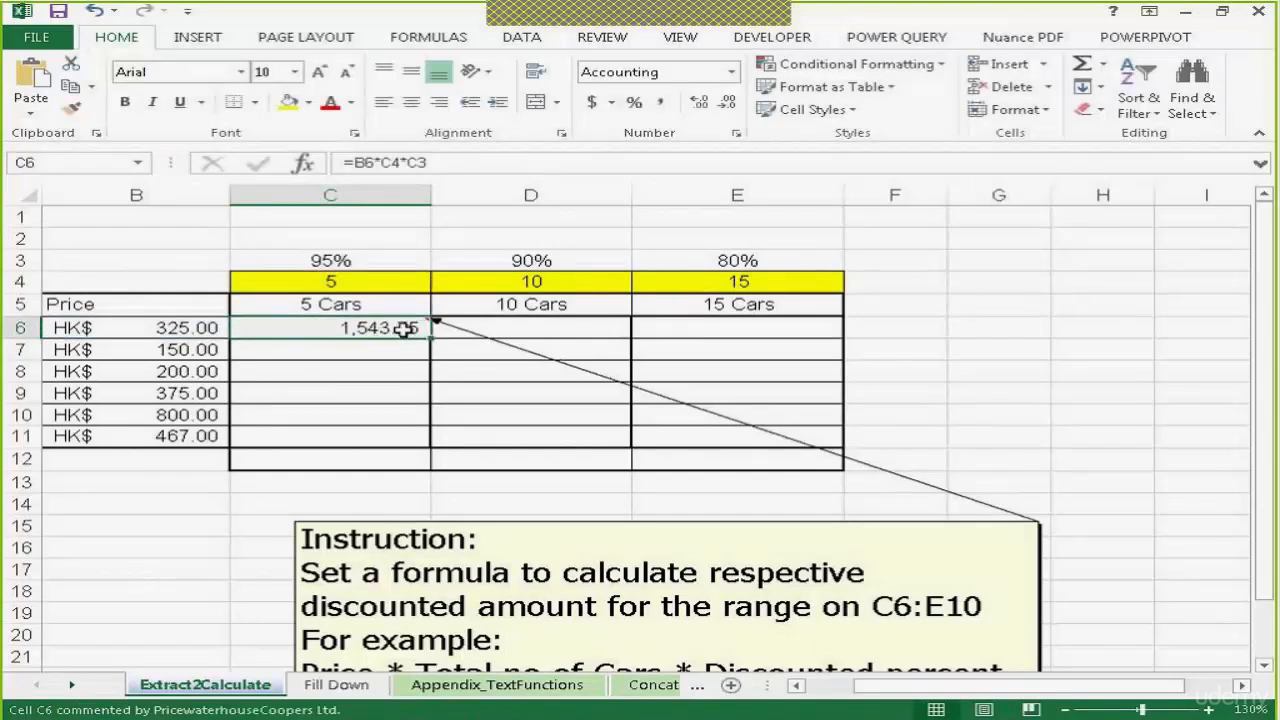
- Apply the custom number format 0 "Cars" to the quantity cell C4
{"action": "left_click", "coordinate": [369, 288]}
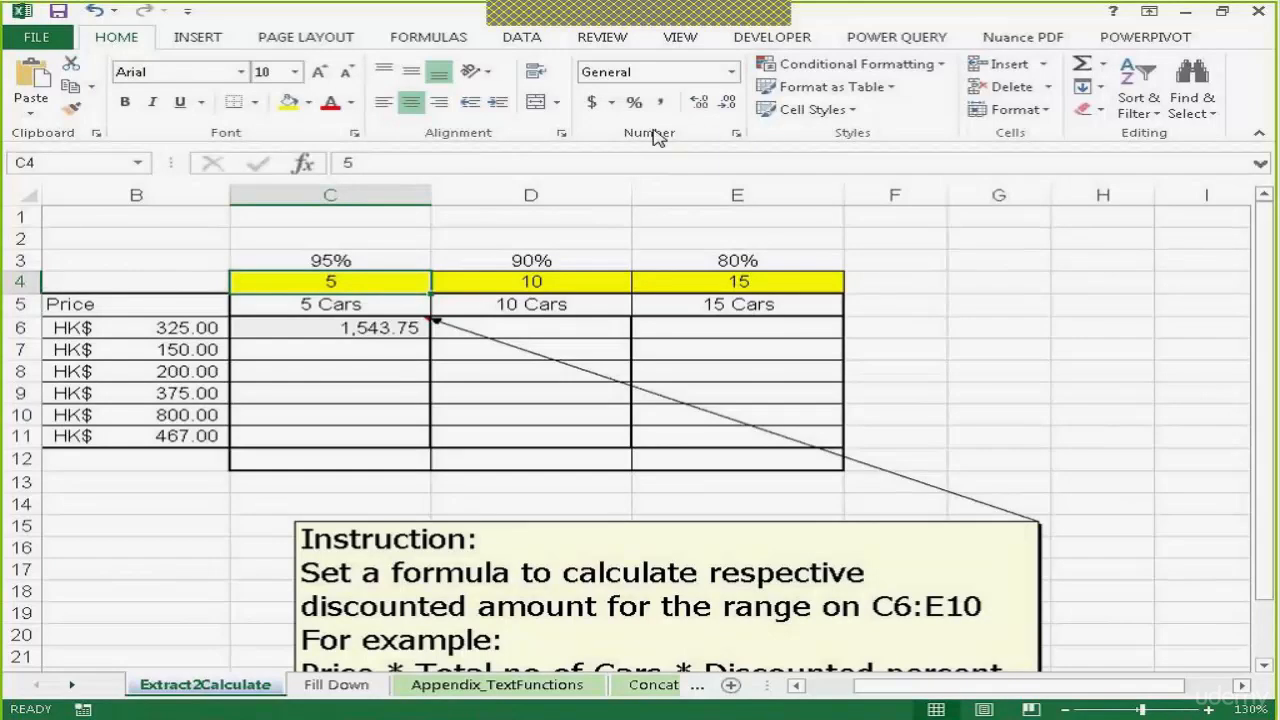
{"action": "left_click", "coordinate": [737, 133]}
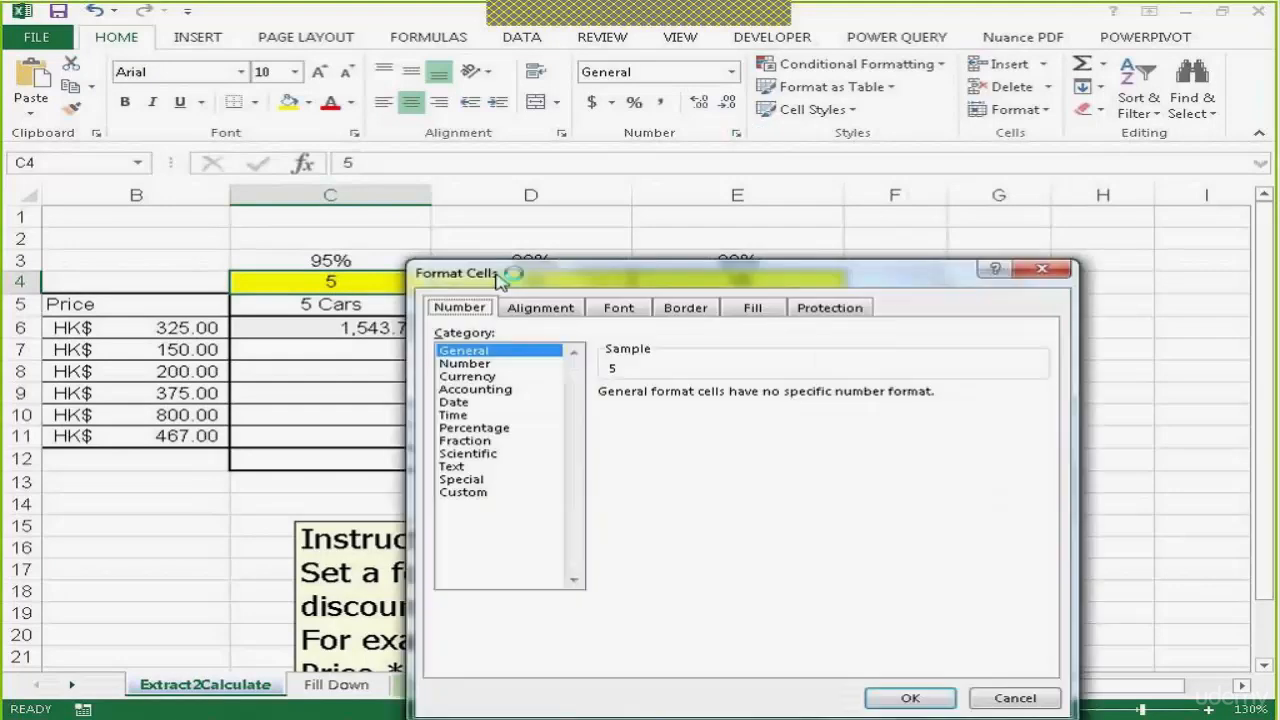
{"action": "left_click", "coordinate": [478, 494]}
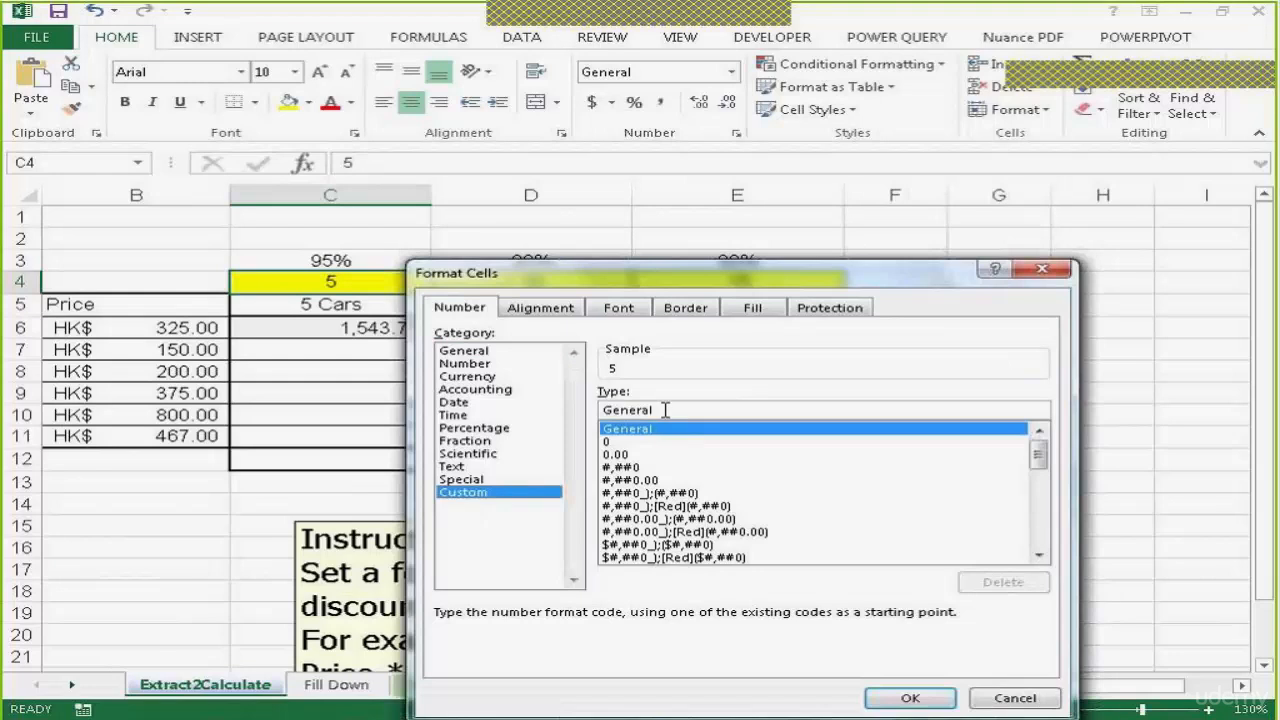
{"action": "left_click_drag", "start_coordinate": [664, 410], "coordinate": [582, 408]}
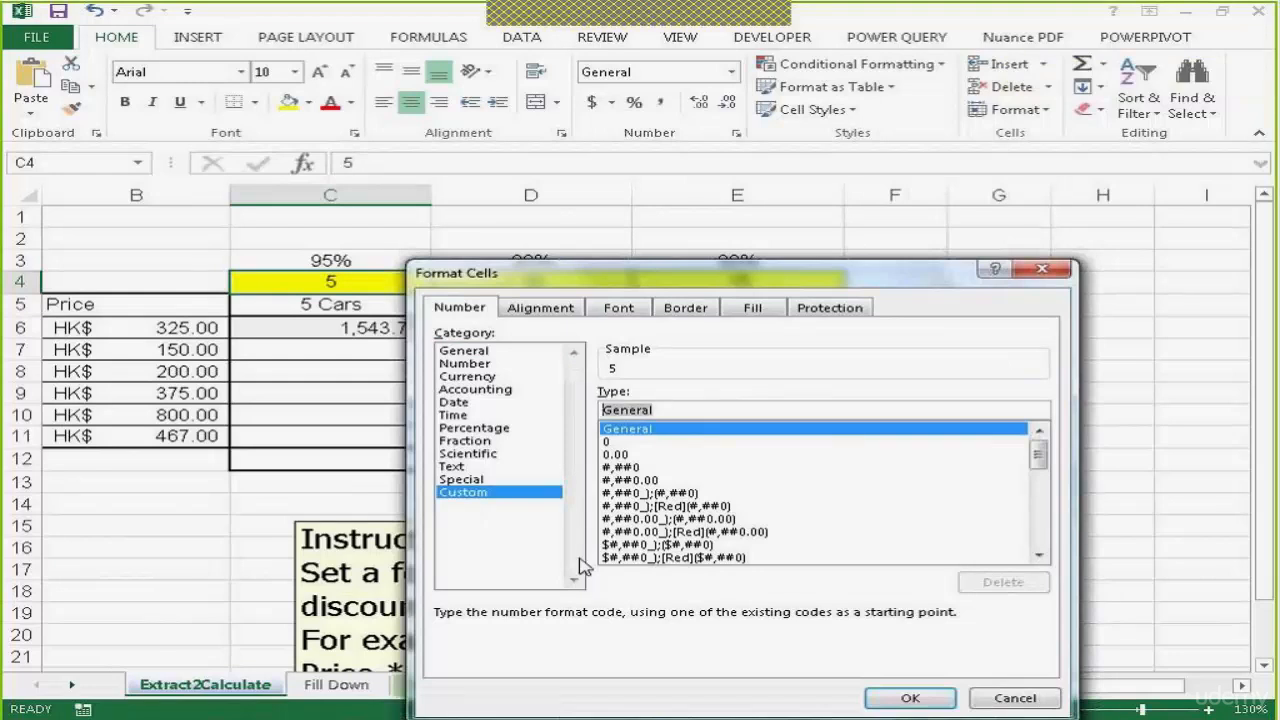
{"action": "key", "text": "Delete"}
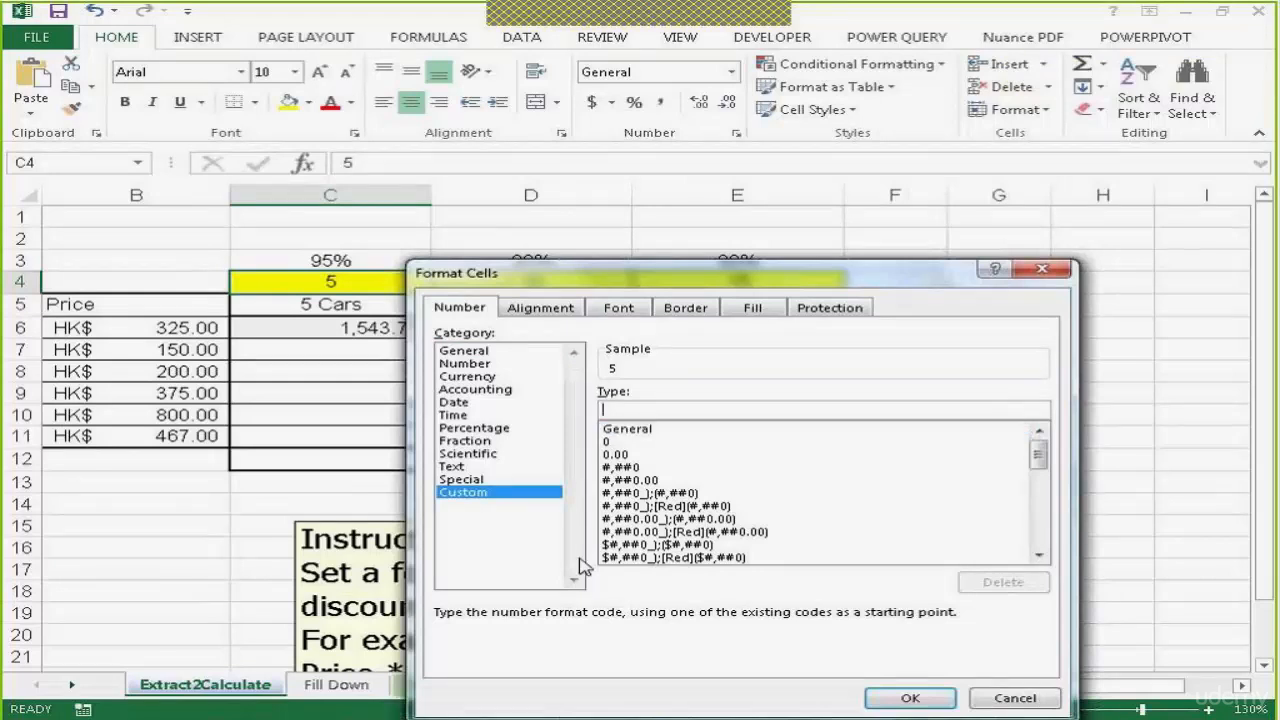
{"action": "type", "text": "0"}
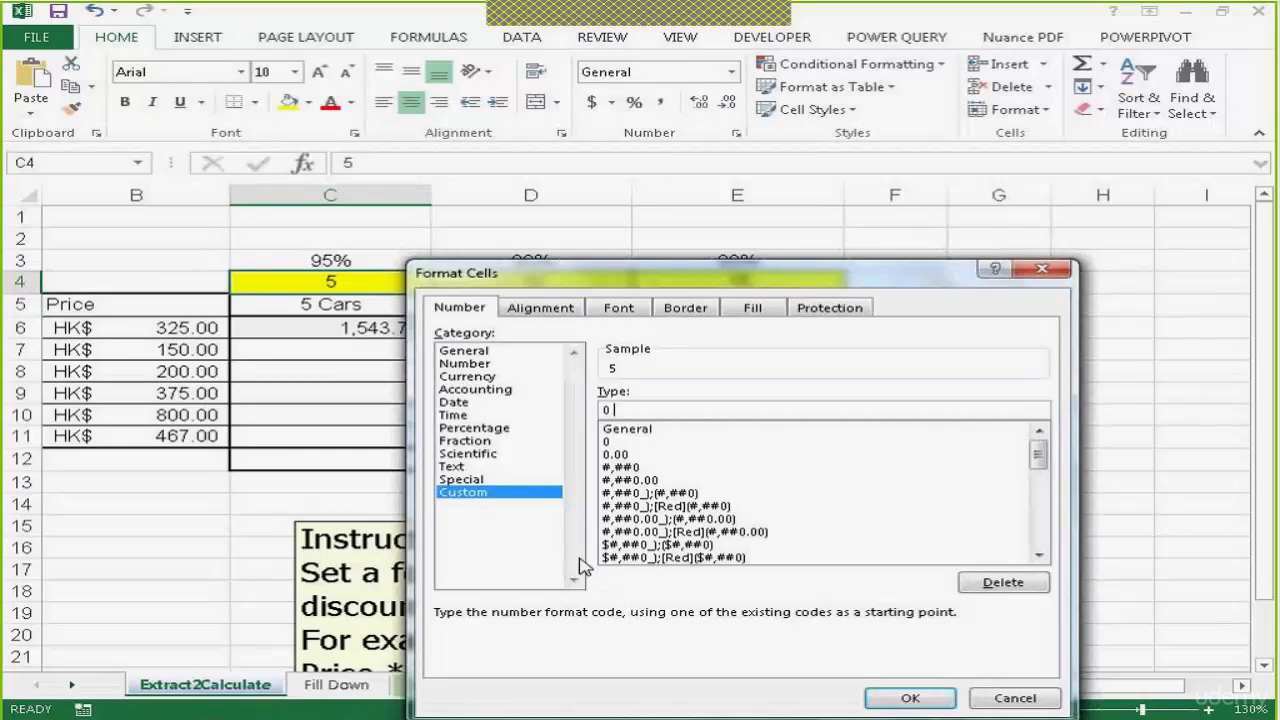
{"action": "type", "text": " \"Cars\""}
{"action": "left_click", "coordinate": [908, 698]}
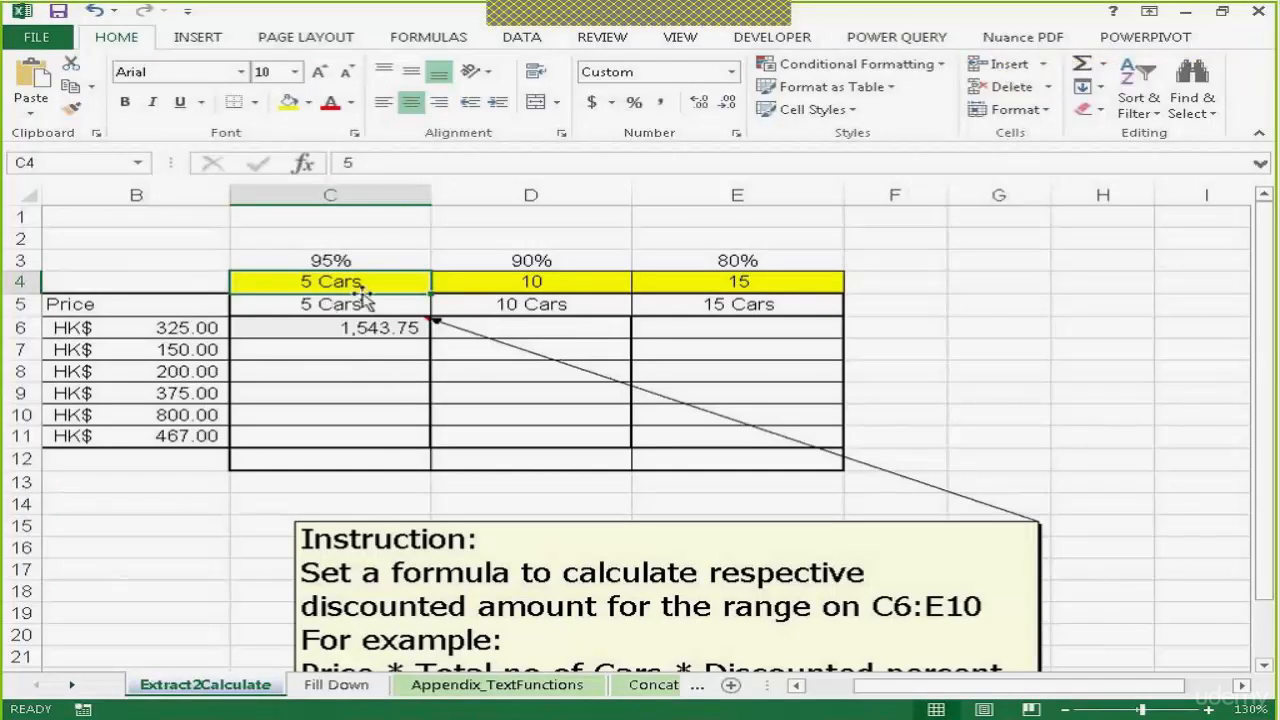
- Clear the quantities in C4:E4 and delete the formula in C6
{"action": "left_click_drag", "start_coordinate": [337, 285], "coordinate": [677, 305]}
{"action": "left_click_drag", "start_coordinate": [700, 287], "coordinate": [708, 281]}
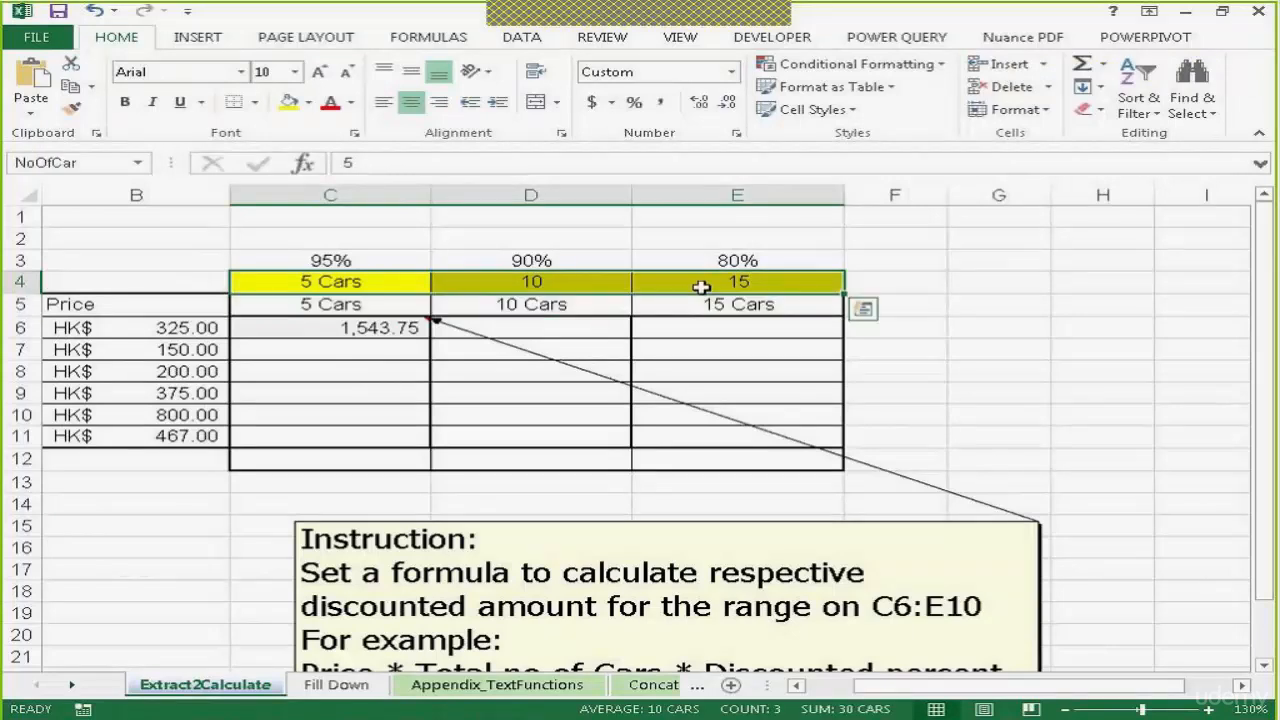
{"action": "key", "text": "Delete"}
{"action": "left_click", "coordinate": [310, 303]}
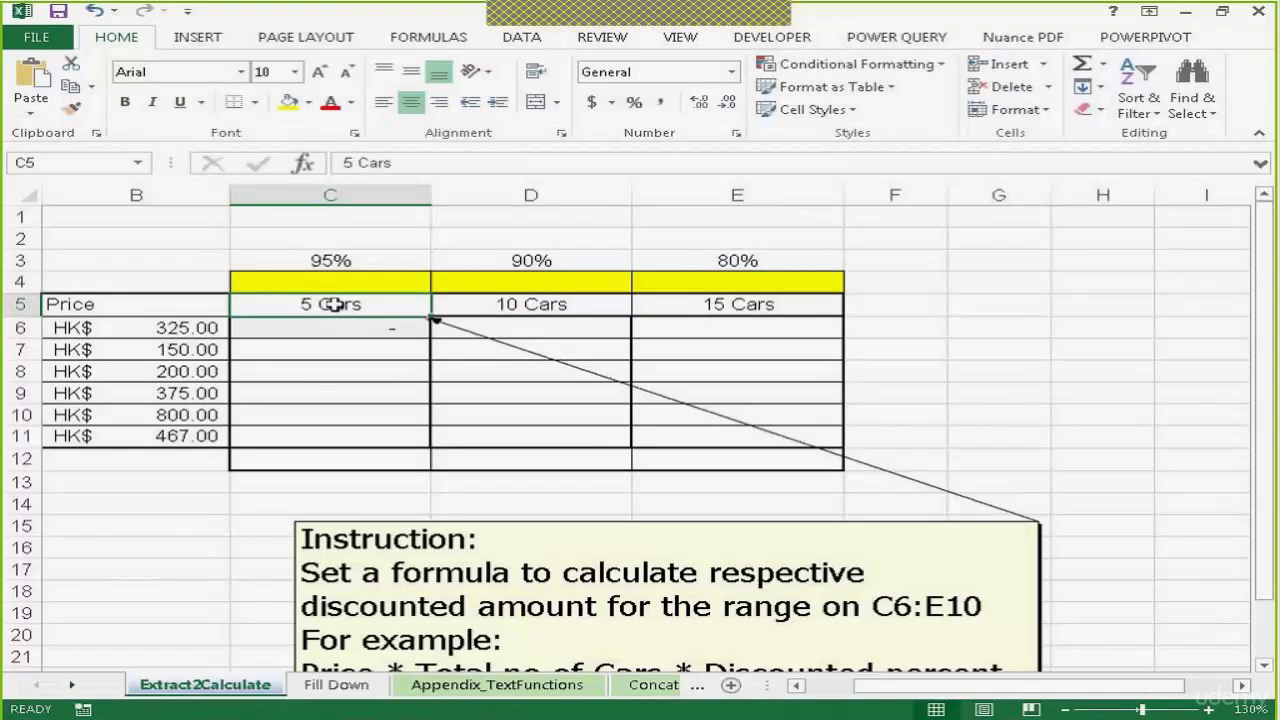
{"action": "left_click", "coordinate": [343, 327]}
{"action": "key", "text": "Delete"}
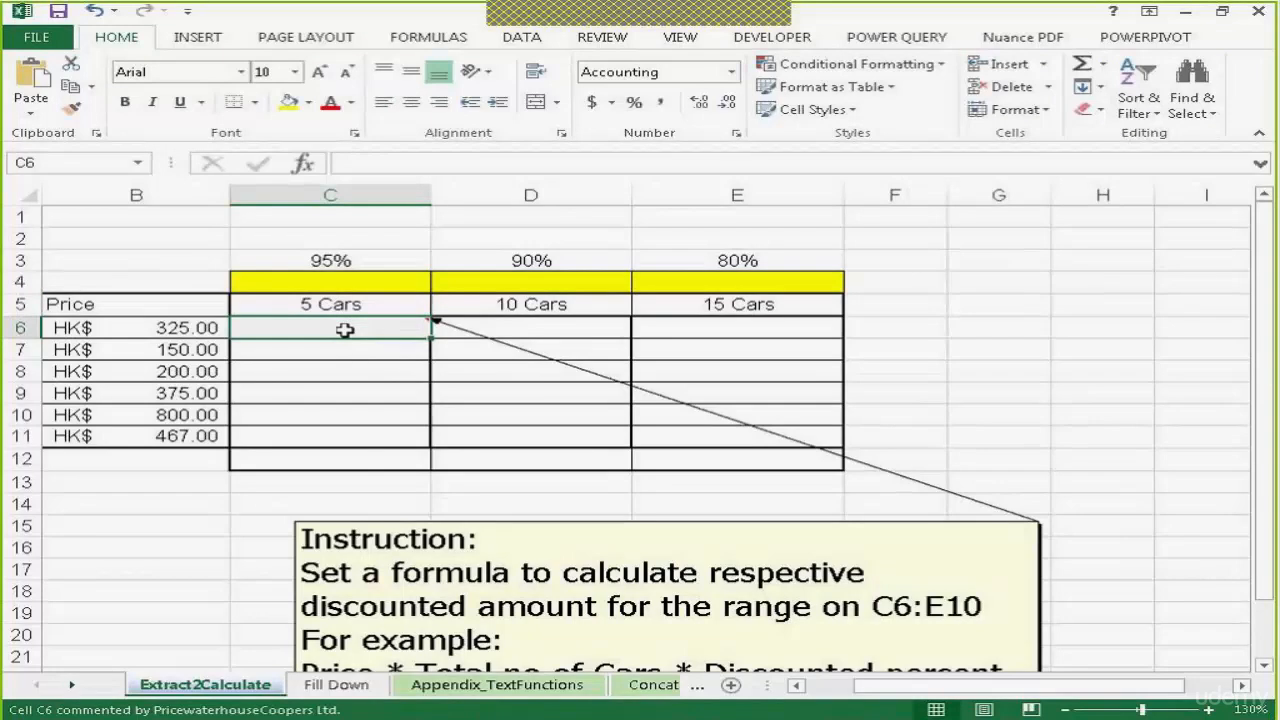
{"action": "type", "text": "="}
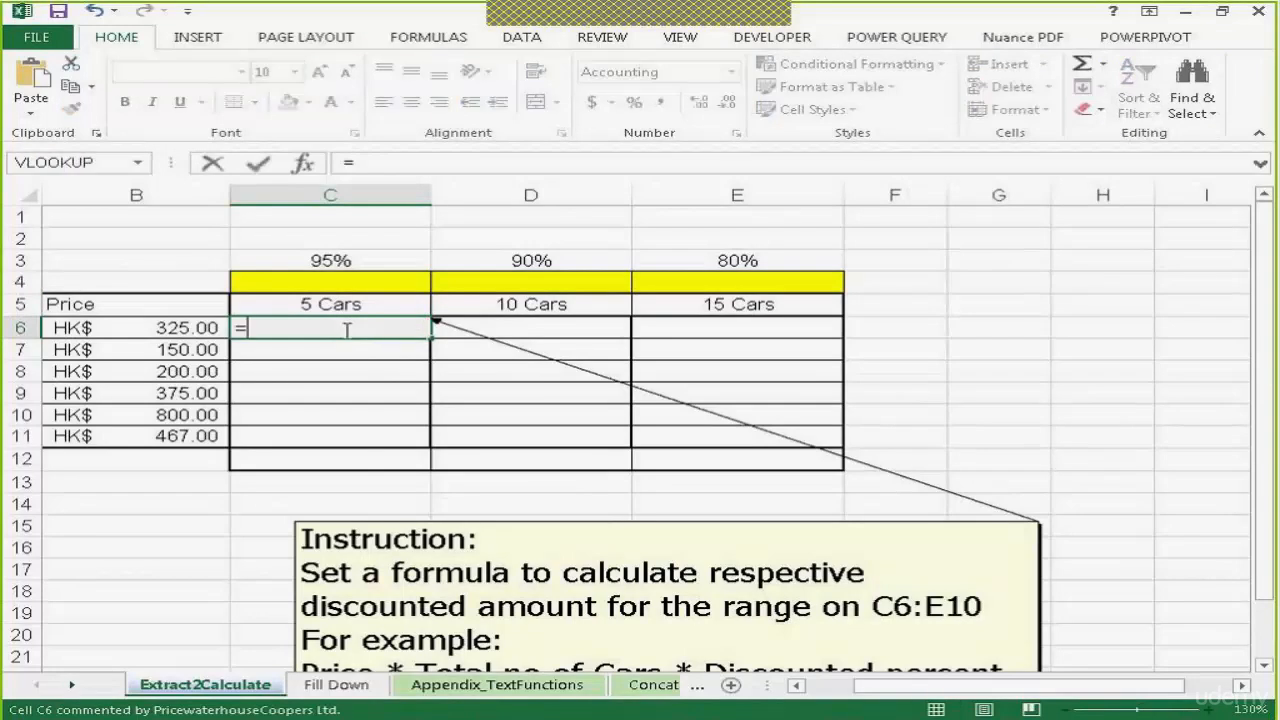
{"action": "type", "text": "left"}
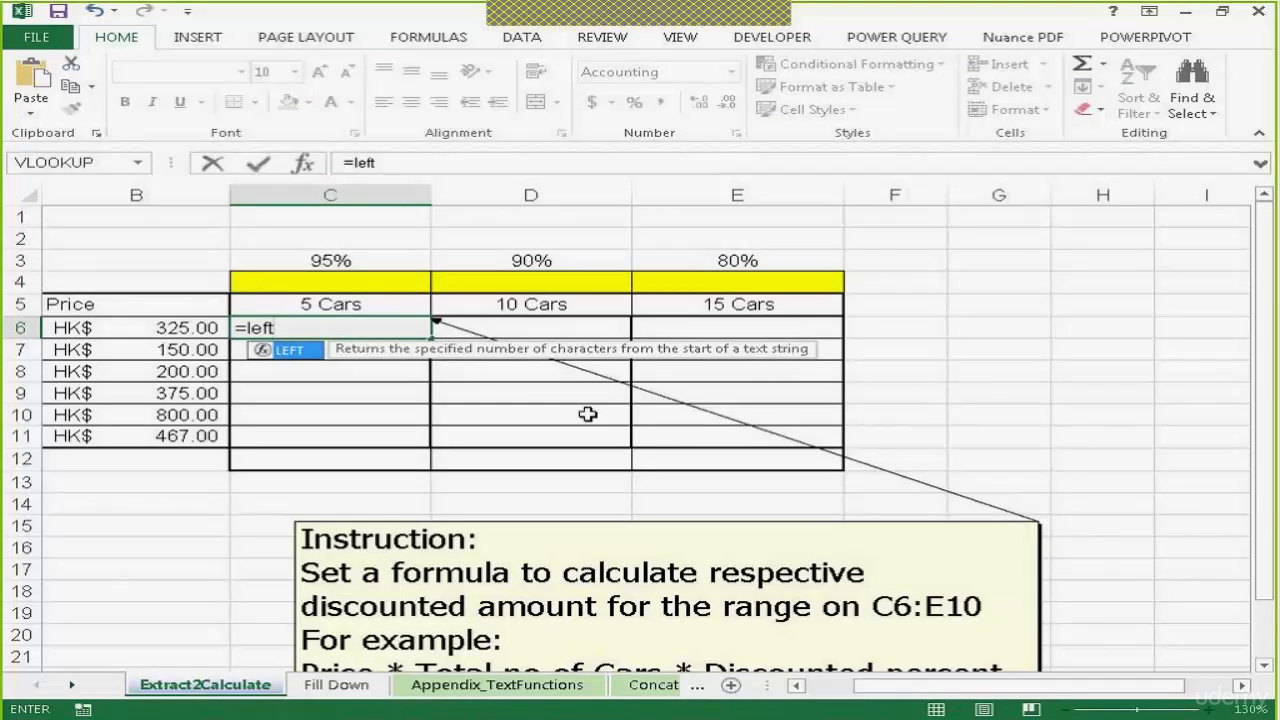
{"action": "key", "text": "Escape"}
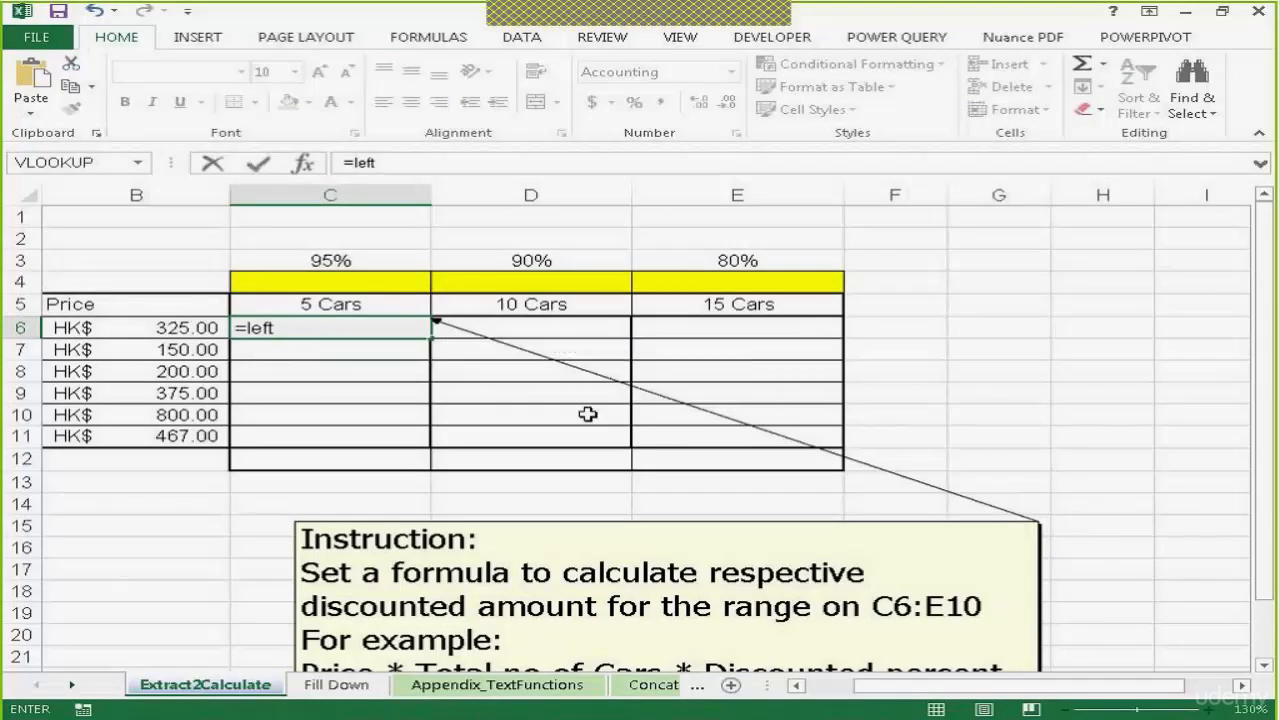
{"action": "key", "text": "BackSpace"}
{"action": "key", "text": "BackSpace"}
{"action": "key", "text": "BackSpace"}
{"action": "key", "text": "BackSpace"}
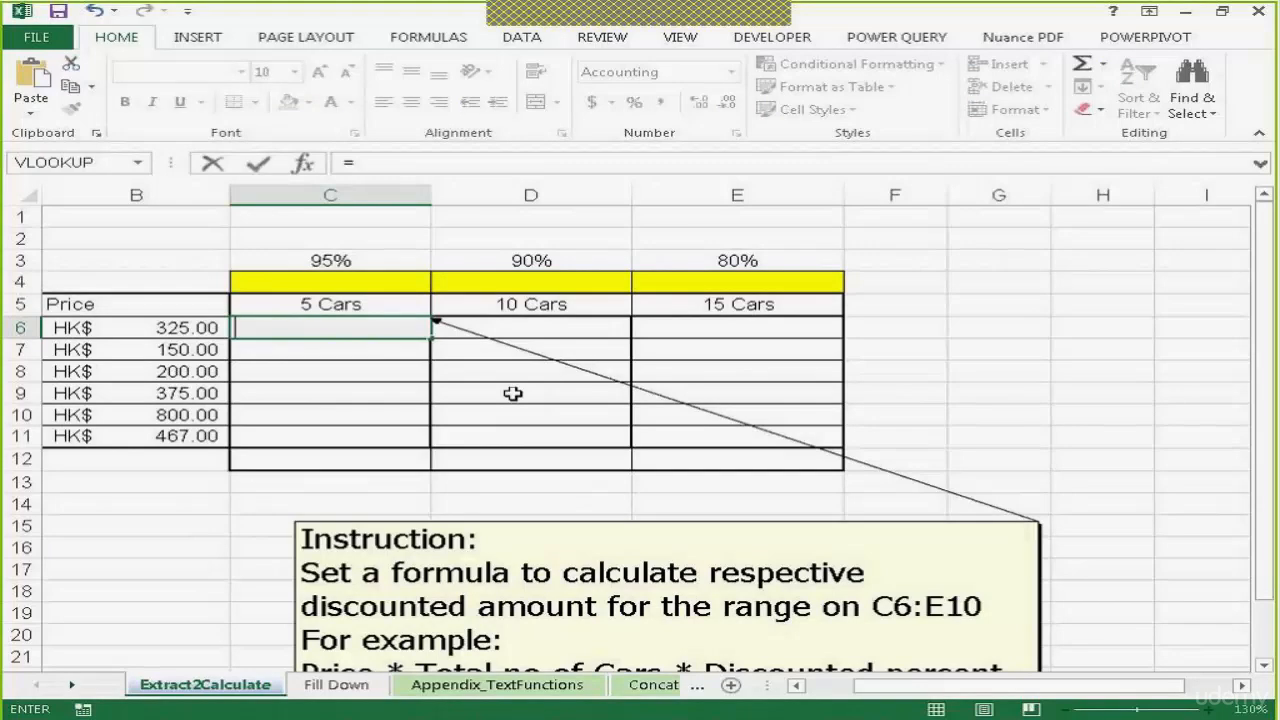
{"action": "key", "text": "Escape"}
{"action": "left_click", "coordinate": [383, 345]}
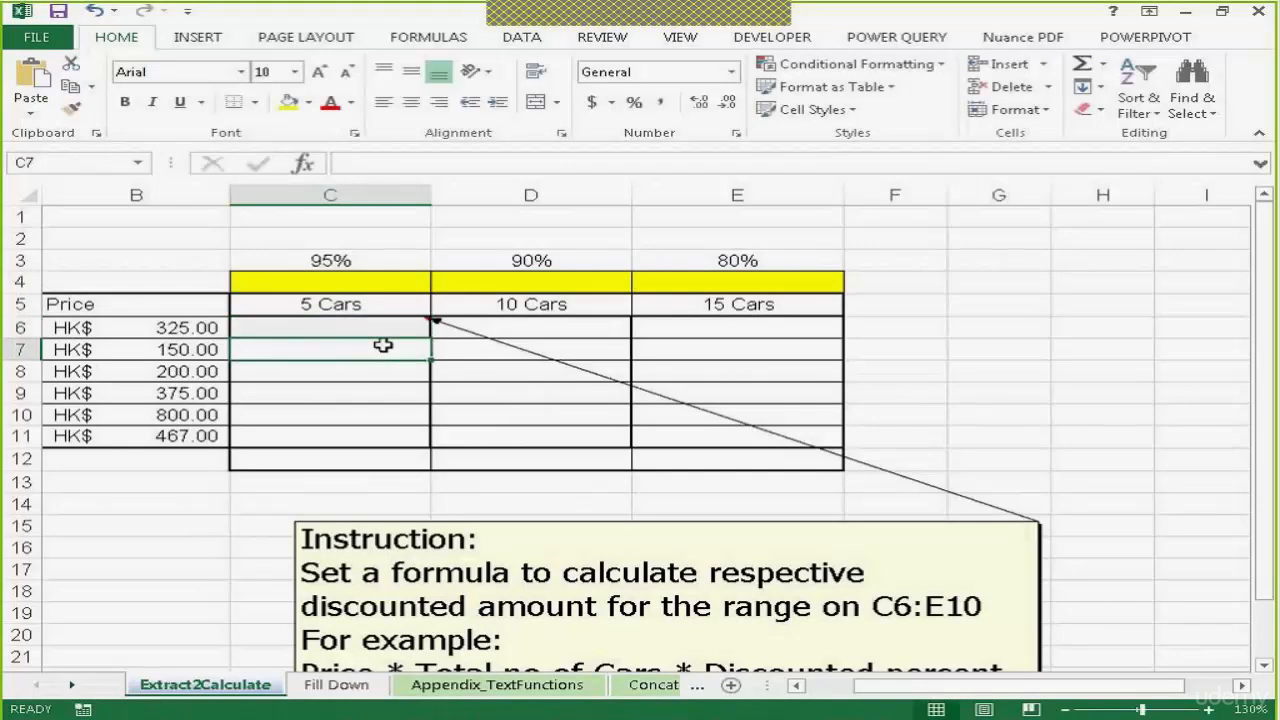
- Enter the formula =LEFT(C5,1) in cell C6 to extract the first character of the 5 Cars heading
{"action": "left_click_drag", "start_coordinate": [1141, 711], "coordinate": [1162, 710]}
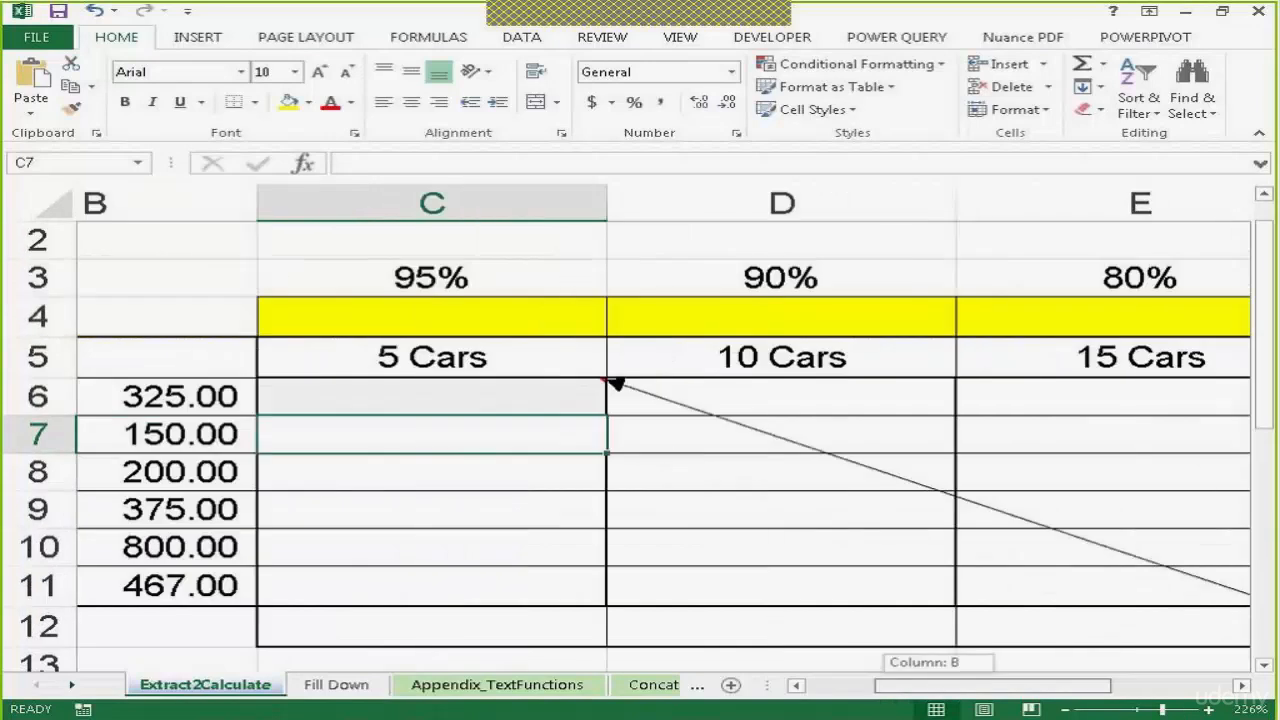
{"action": "left_click", "coordinate": [678, 400]}
{"action": "type", "text": "="}
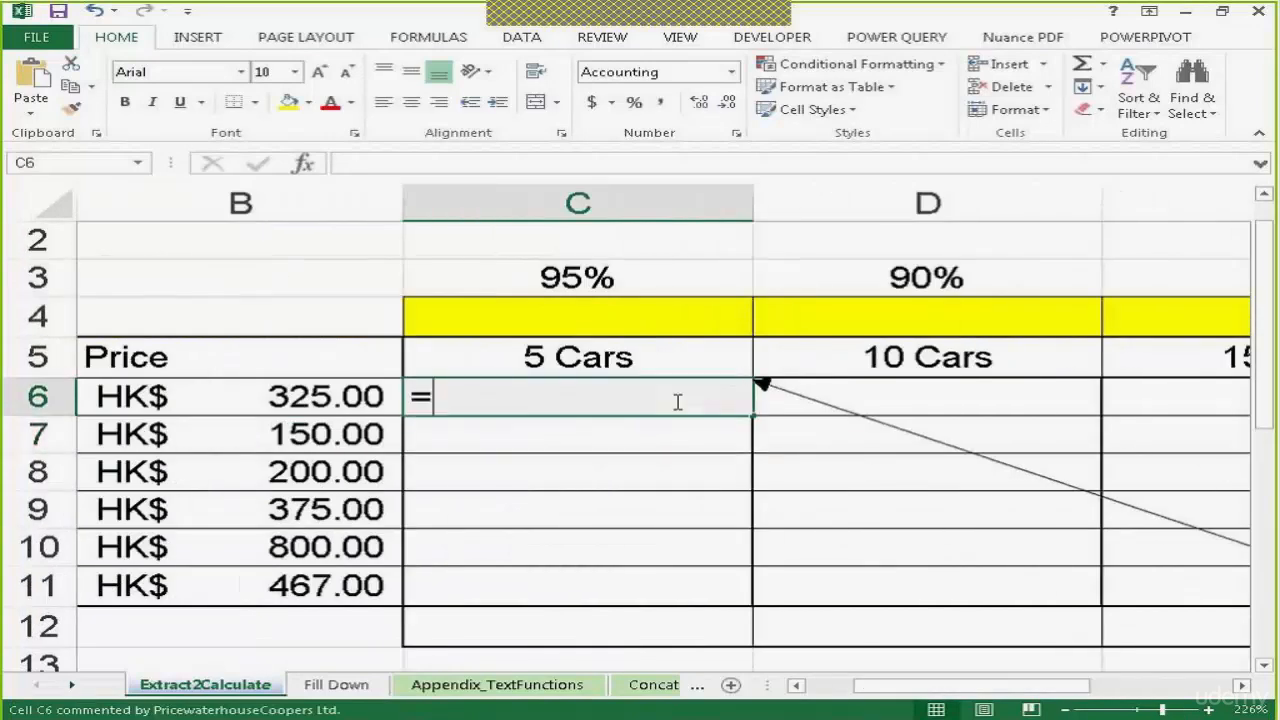
{"action": "type", "text": "left("}
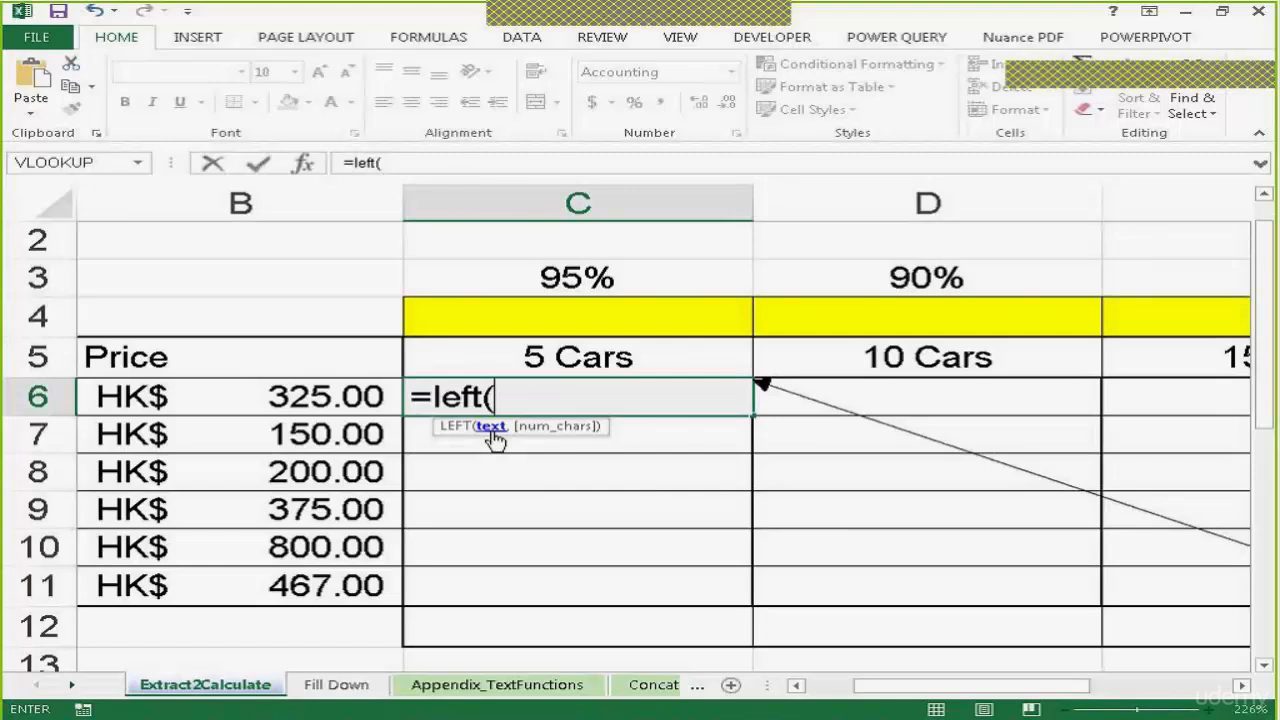
{"action": "left_click", "coordinate": [540, 362]}
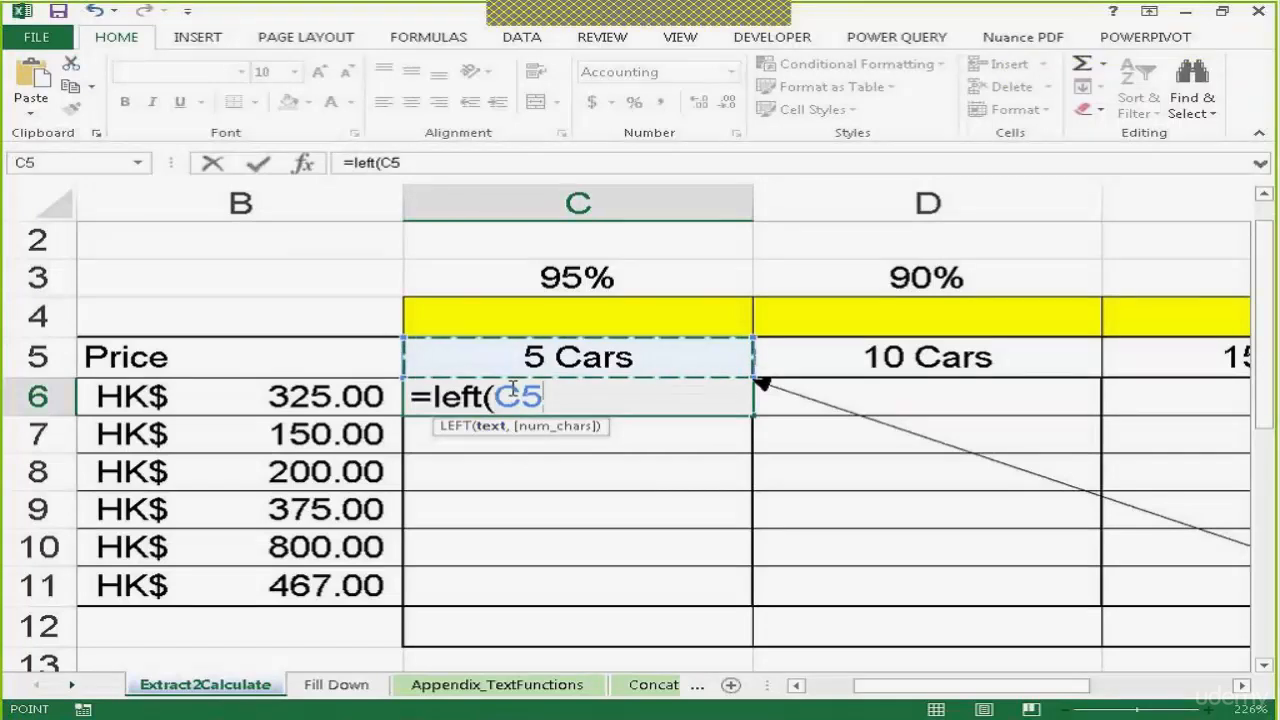
{"action": "type", "text": ","}
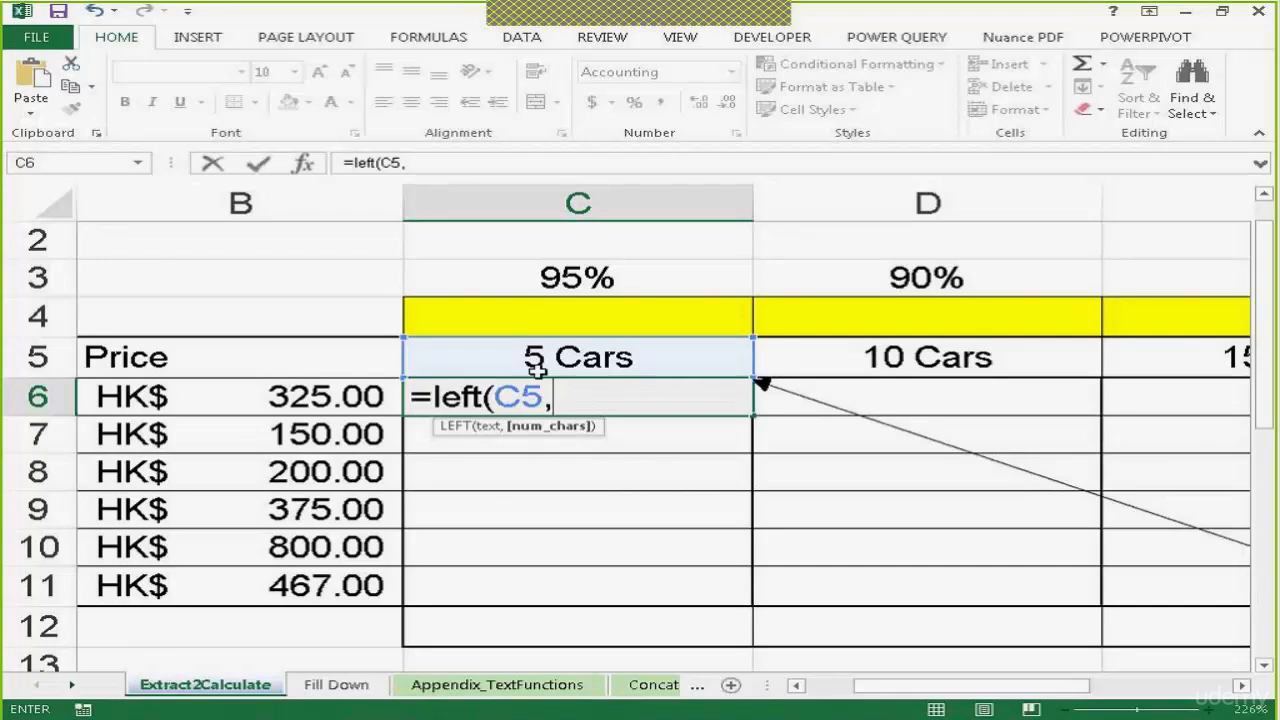
{"action": "type", "text": "1"}
{"action": "key", "text": "Return"}
{"action": "left_click", "coordinate": [557, 396]}
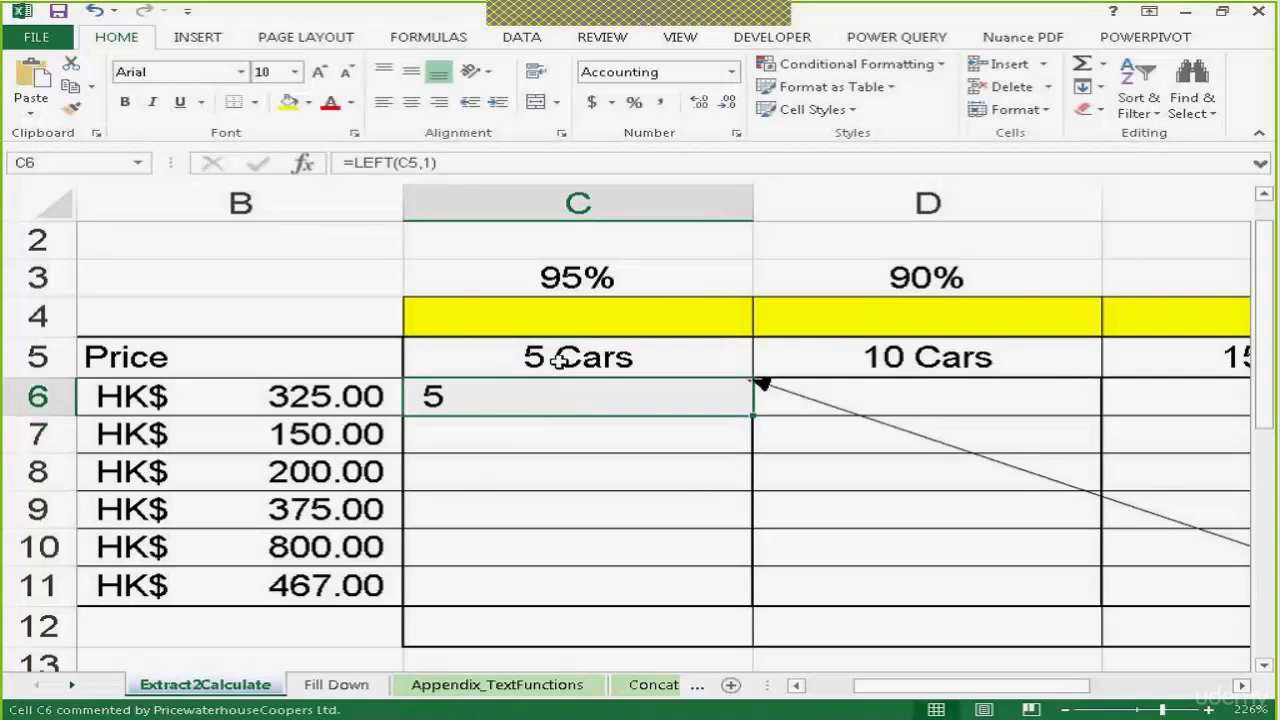
- Extend the formula in C6 to =LEFT(C5,1)*B6*C3, multiplying the extracted quantity by price and discount percentage
{"action": "double_click", "coordinate": [518, 401]}
{"action": "left_click", "coordinate": [524, 397]}
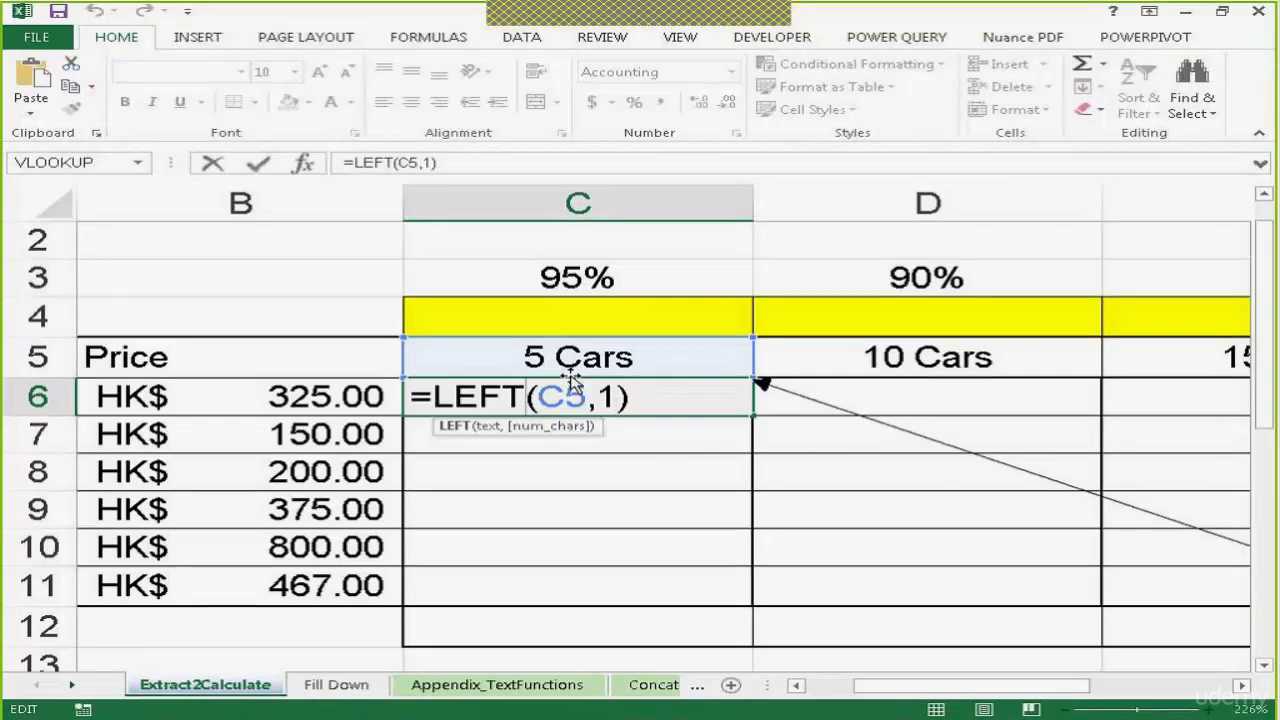
{"action": "left_click", "coordinate": [660, 400]}
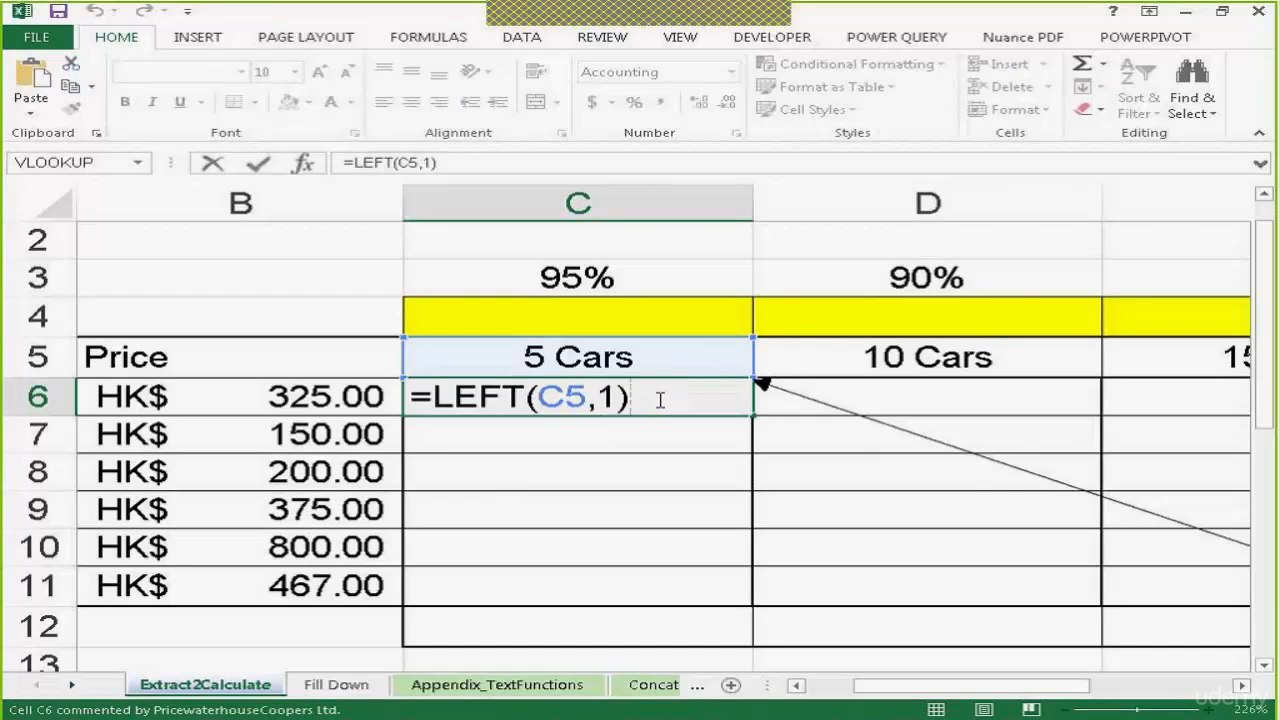
{"action": "type", "text": "*"}
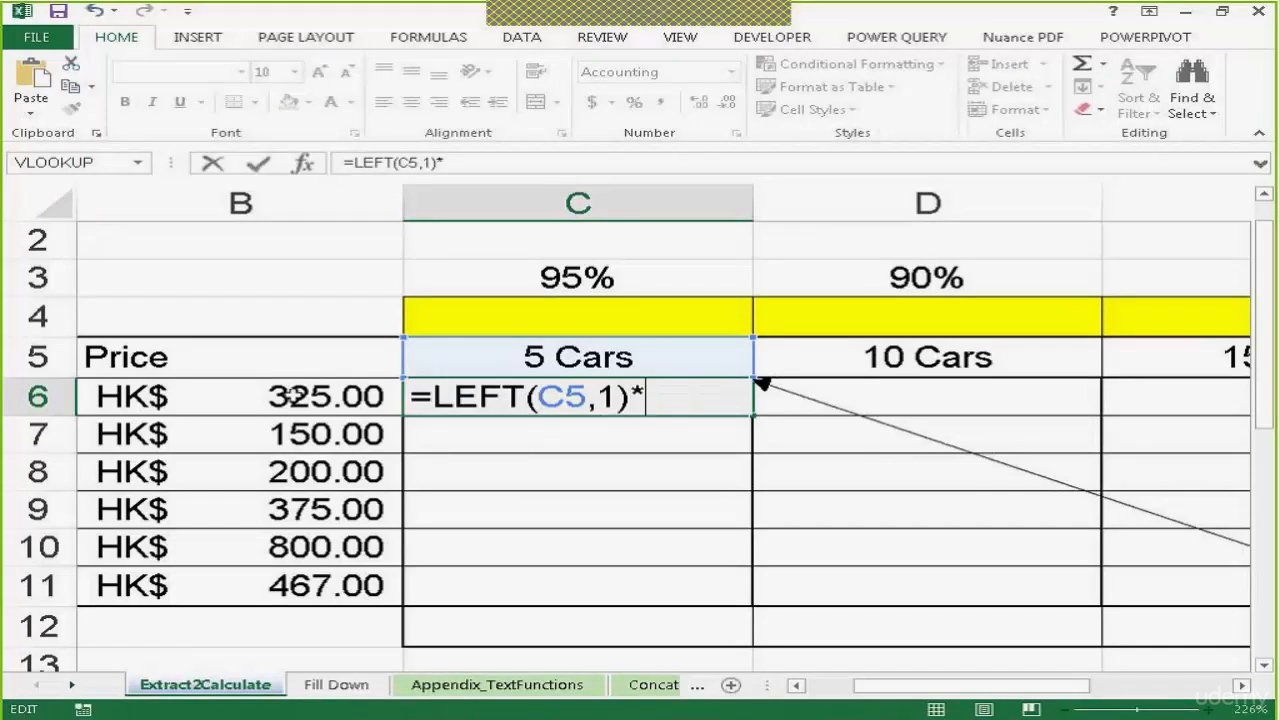
{"action": "left_click", "coordinate": [293, 397]}
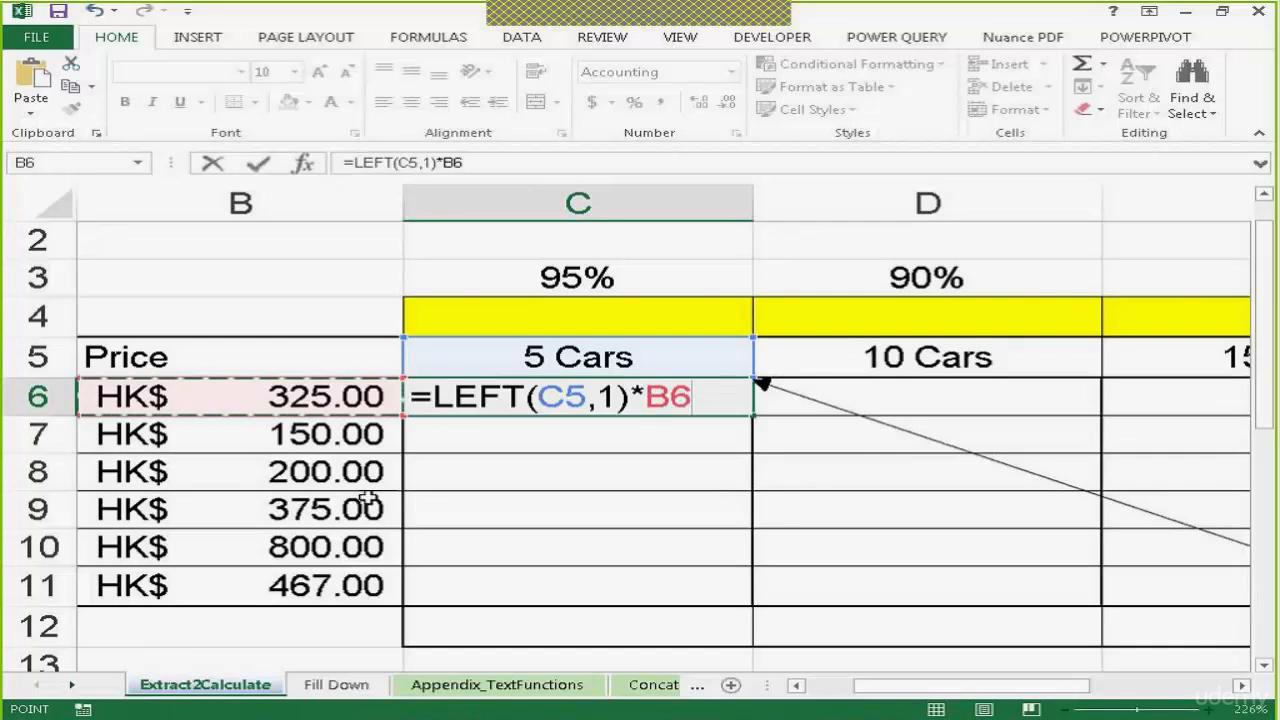
{"action": "type", "text": "*"}
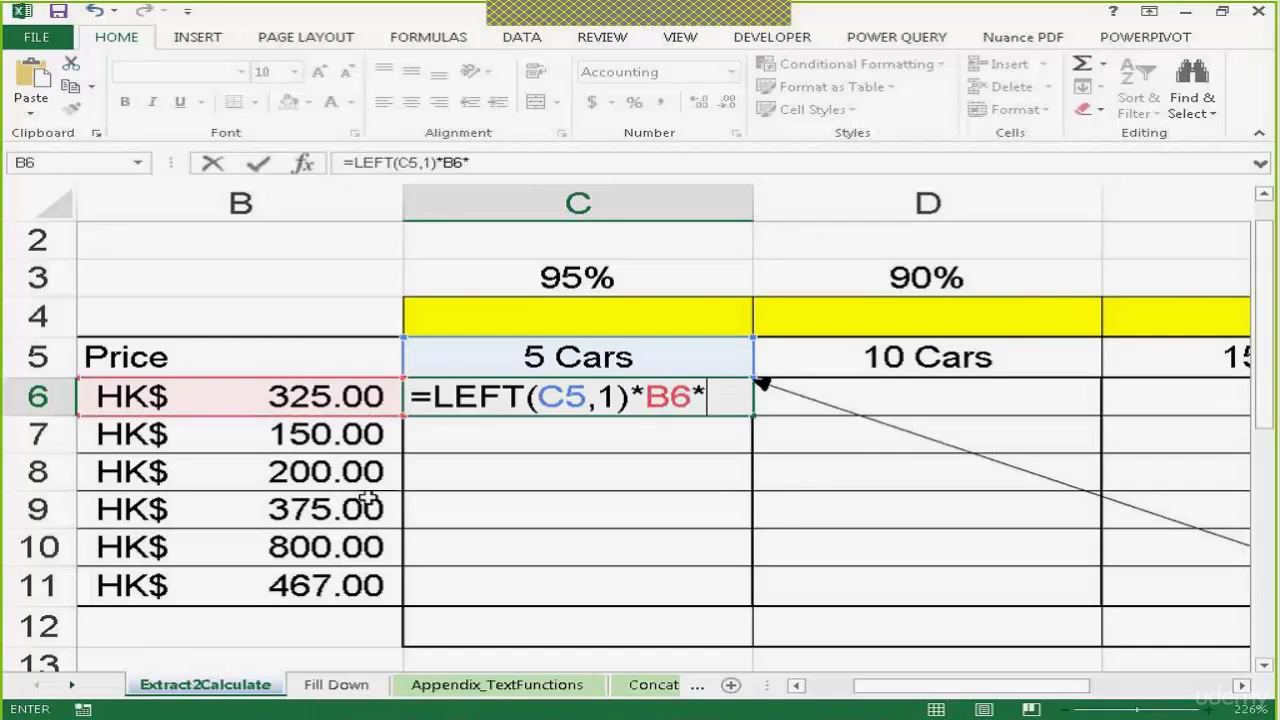
{"action": "left_click", "coordinate": [565, 283]}
{"action": "key", "text": "Return"}
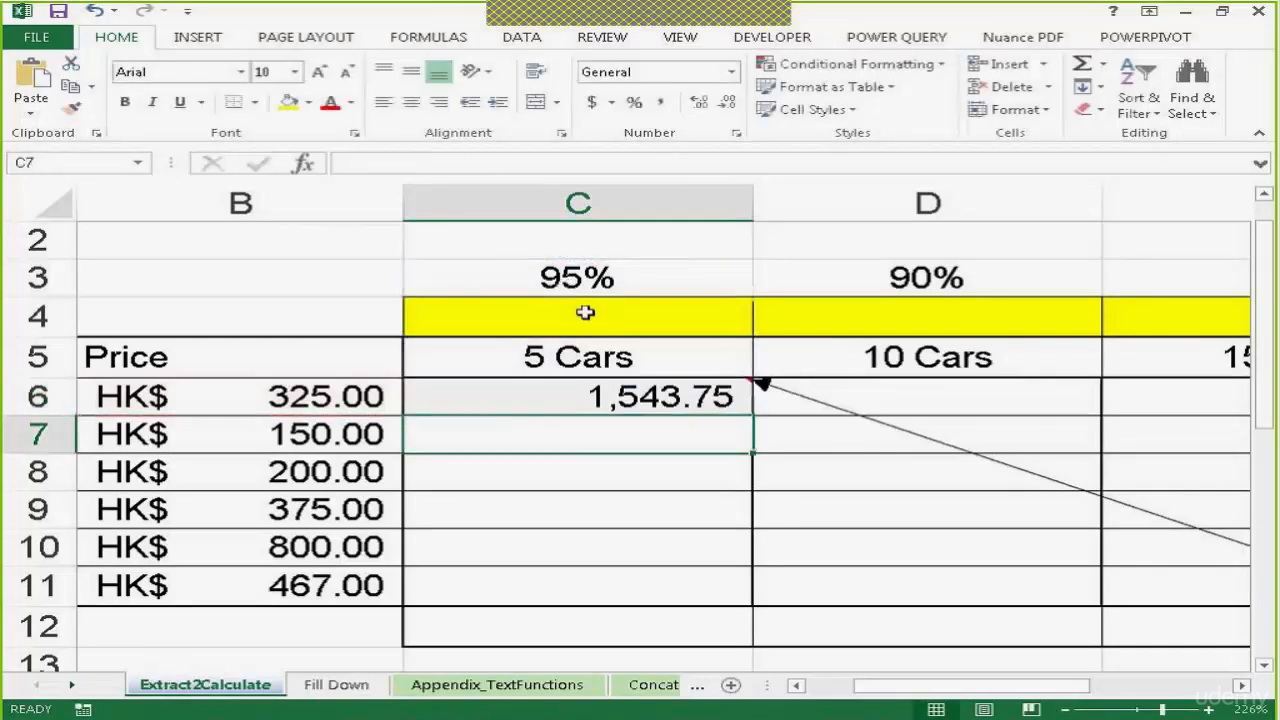
{"action": "left_click", "coordinate": [597, 397]}
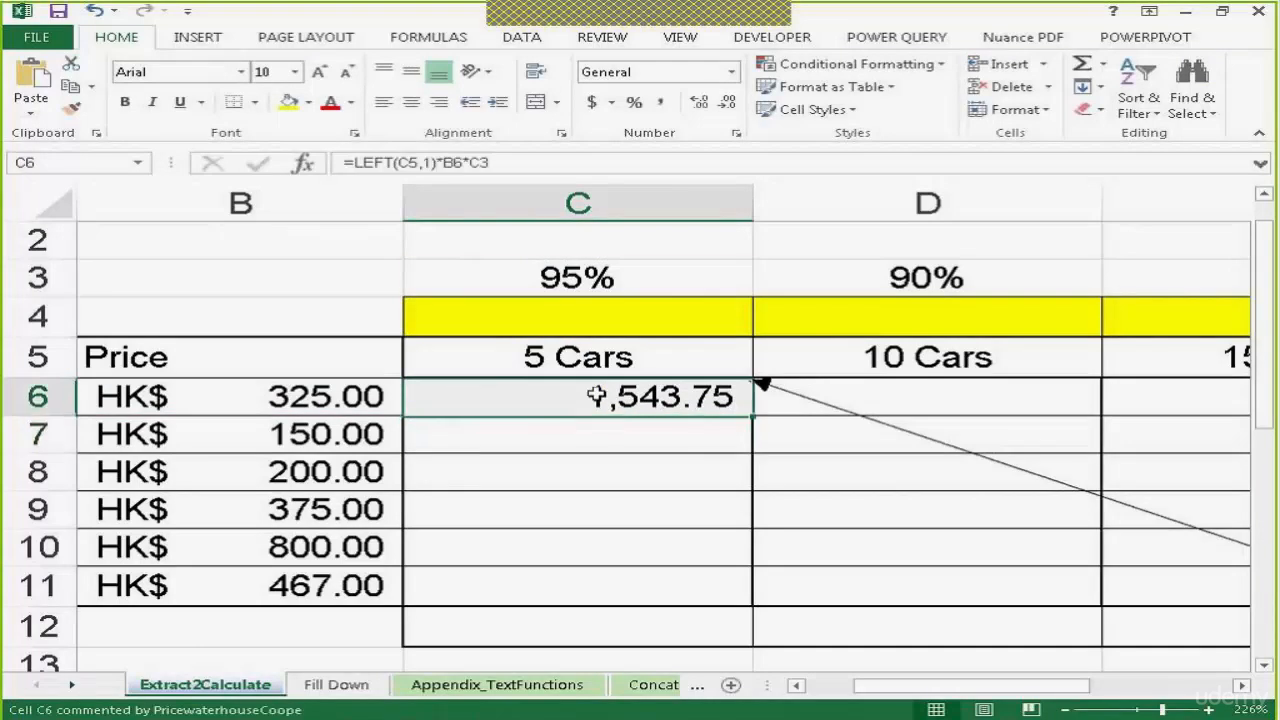
{"action": "double_click", "coordinate": [597, 397]}
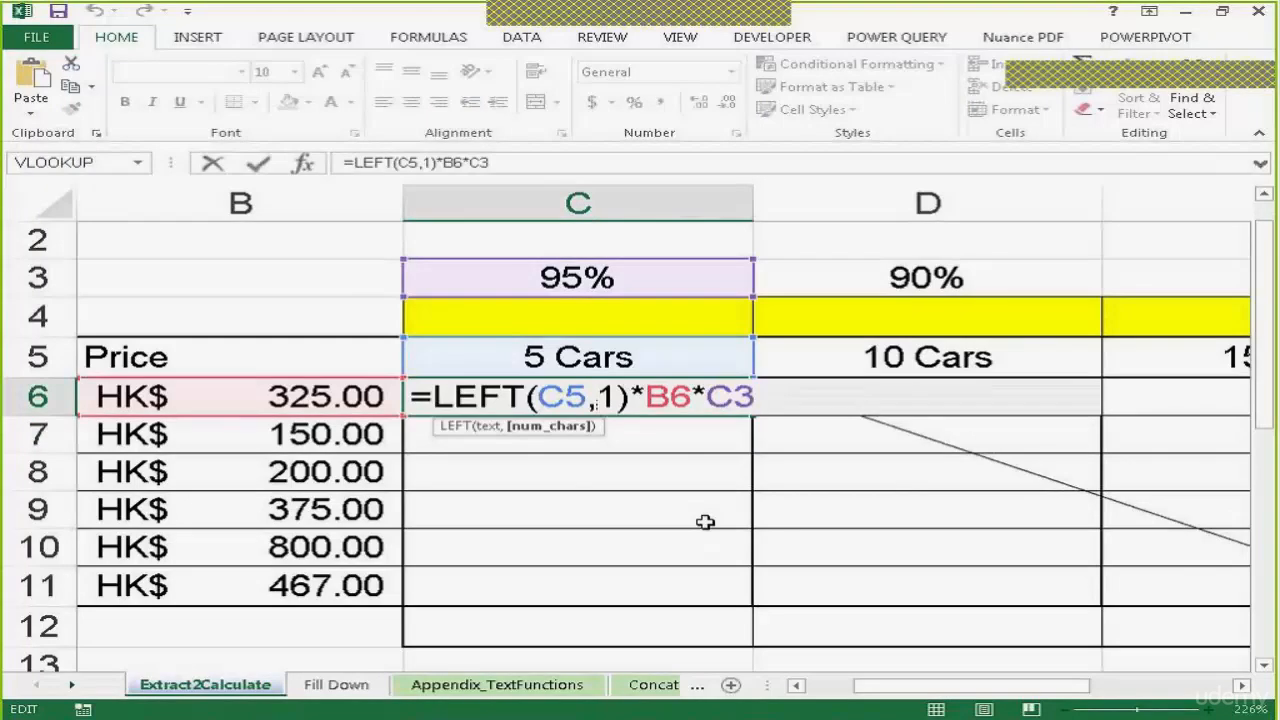
{"action": "key", "text": "ctrl+Return"}
- Change the quantity heading in C5 to 50 Cars
{"action": "double_click", "coordinate": [551, 365]}
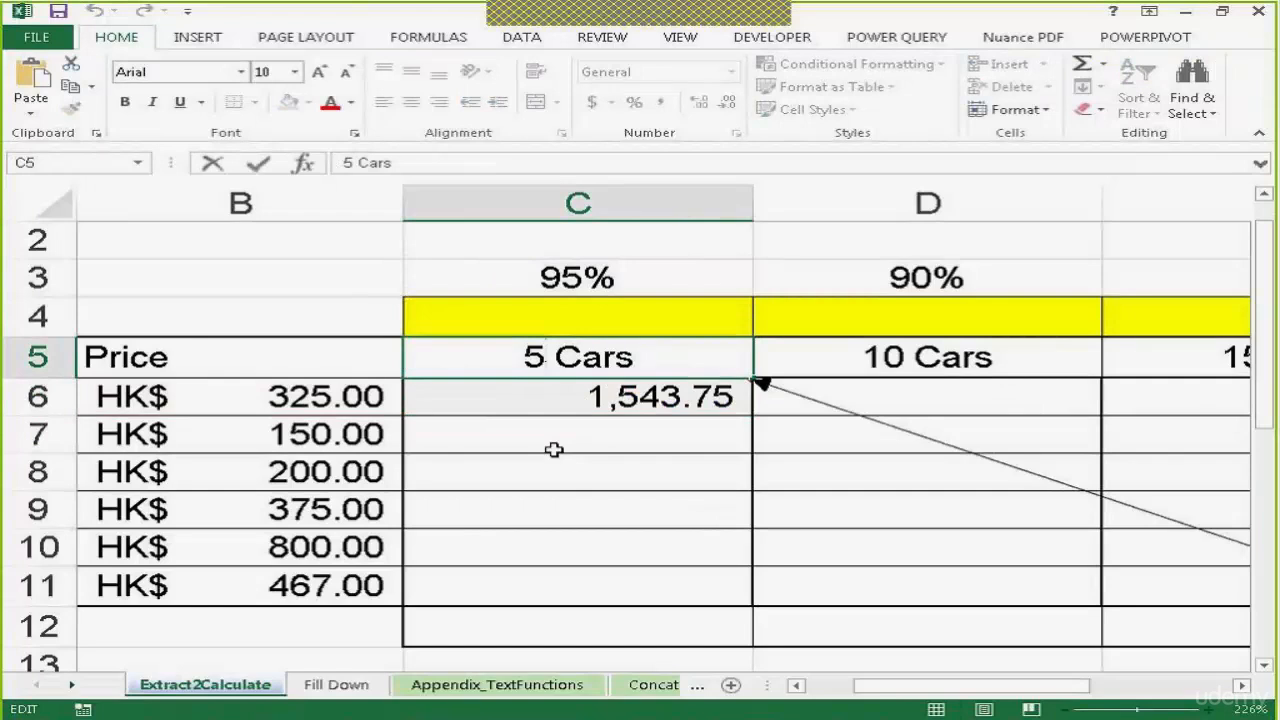
{"action": "type", "text": "0"}
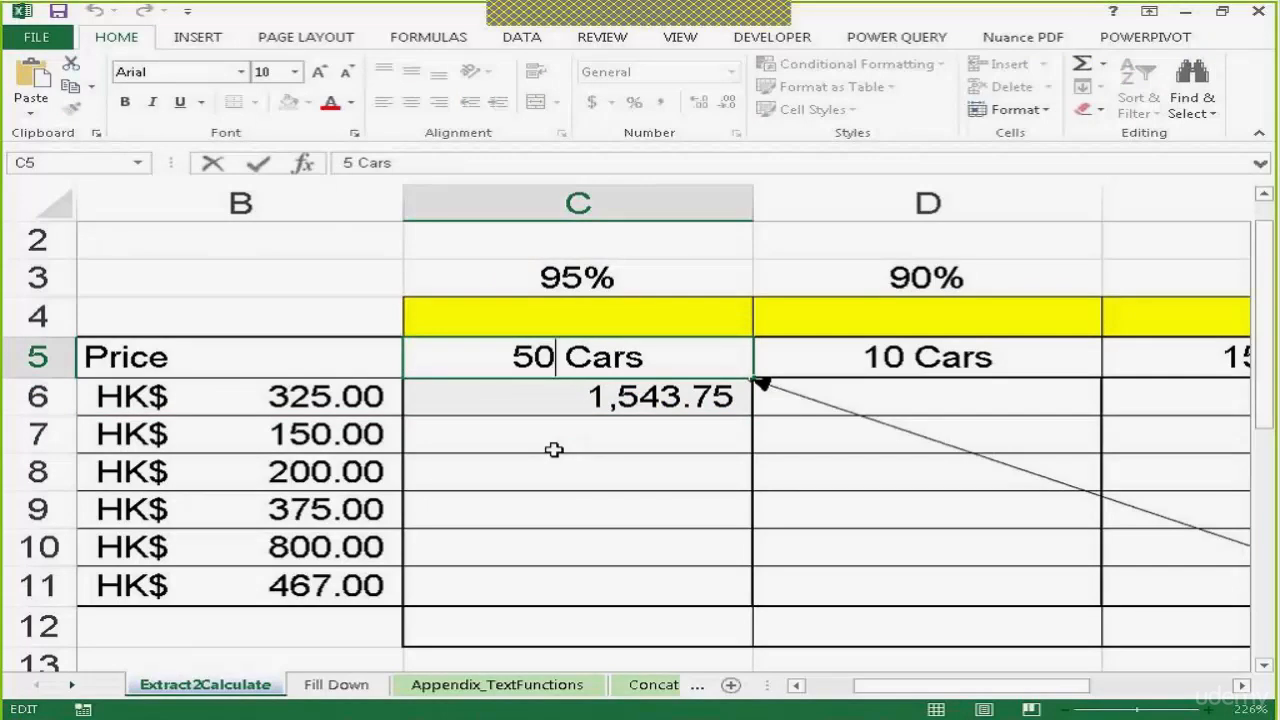
{"action": "left_click", "coordinate": [586, 400]}
- Set the LEFT function's character count in C6 to 2, making the formula =LEFT(C5,2)*B6*C3
{"action": "double_click", "coordinate": [606, 400]}
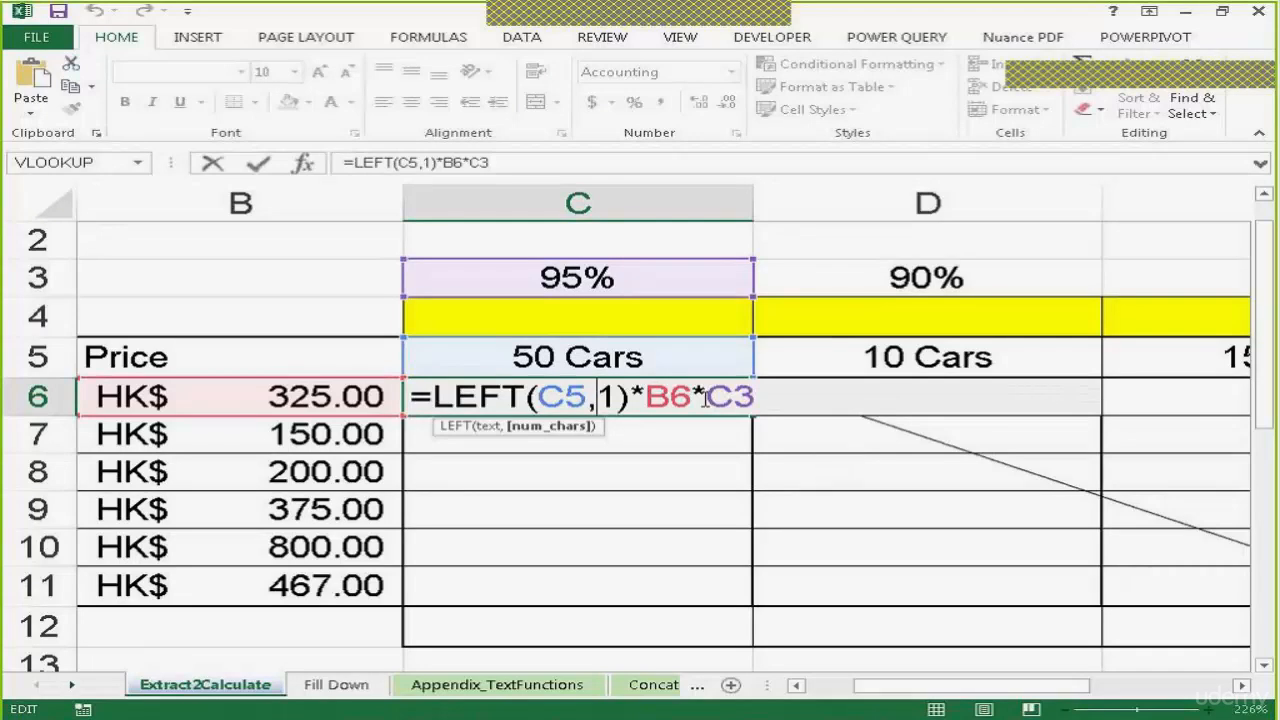
{"action": "key", "text": "Right"}
{"action": "key", "text": "BackSpace"}
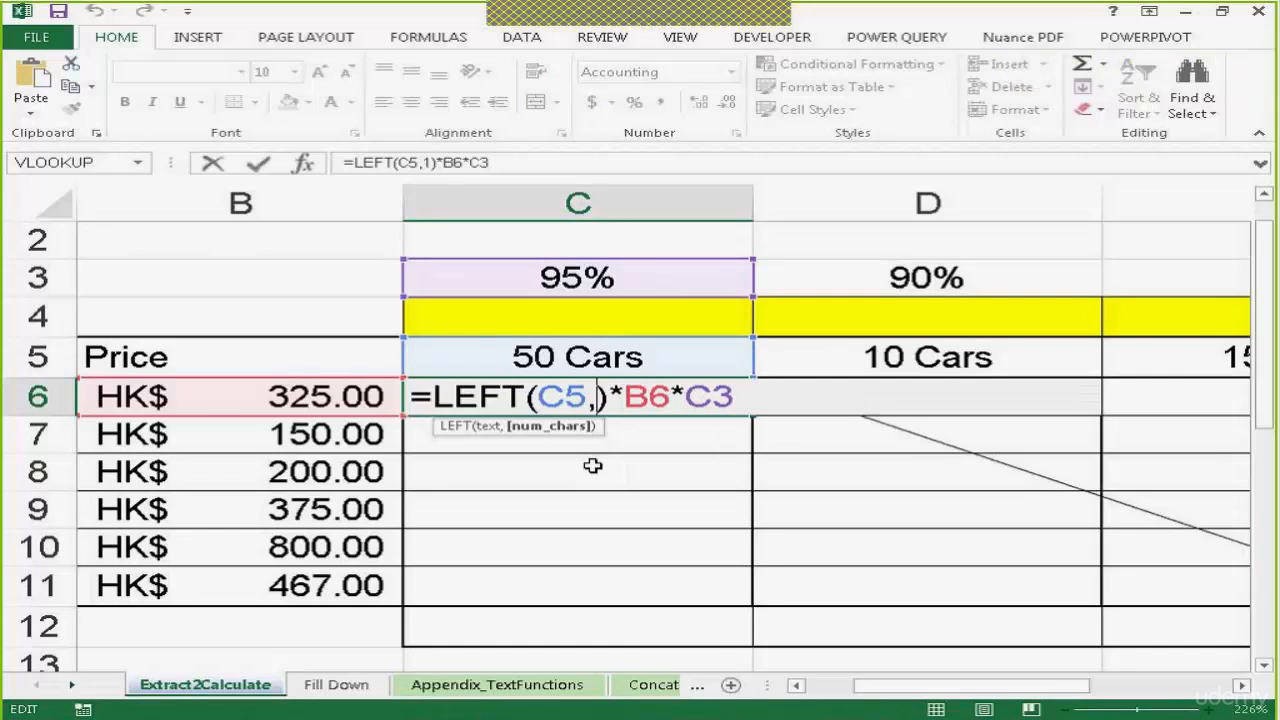
{"action": "type", "text": "2"}
{"action": "key", "text": "Return"}
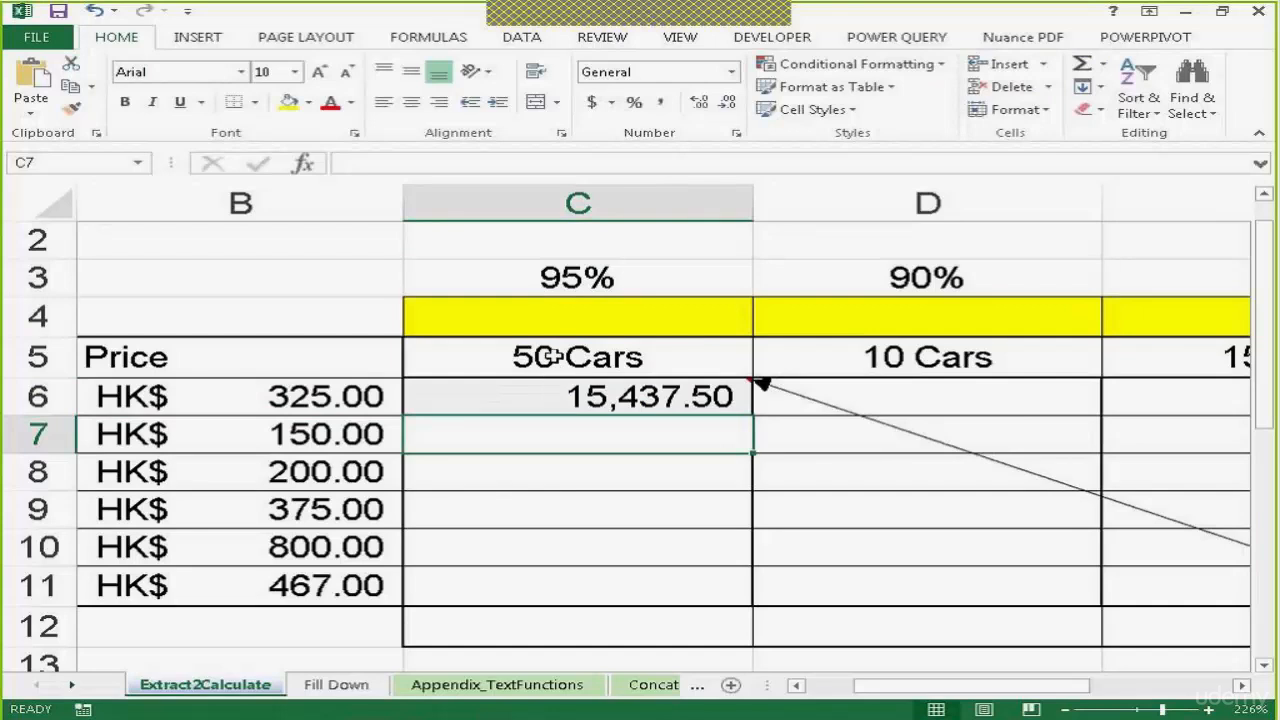
- Change the quantity heading in C5 to 5000 Cars
{"action": "double_click", "coordinate": [557, 358]}
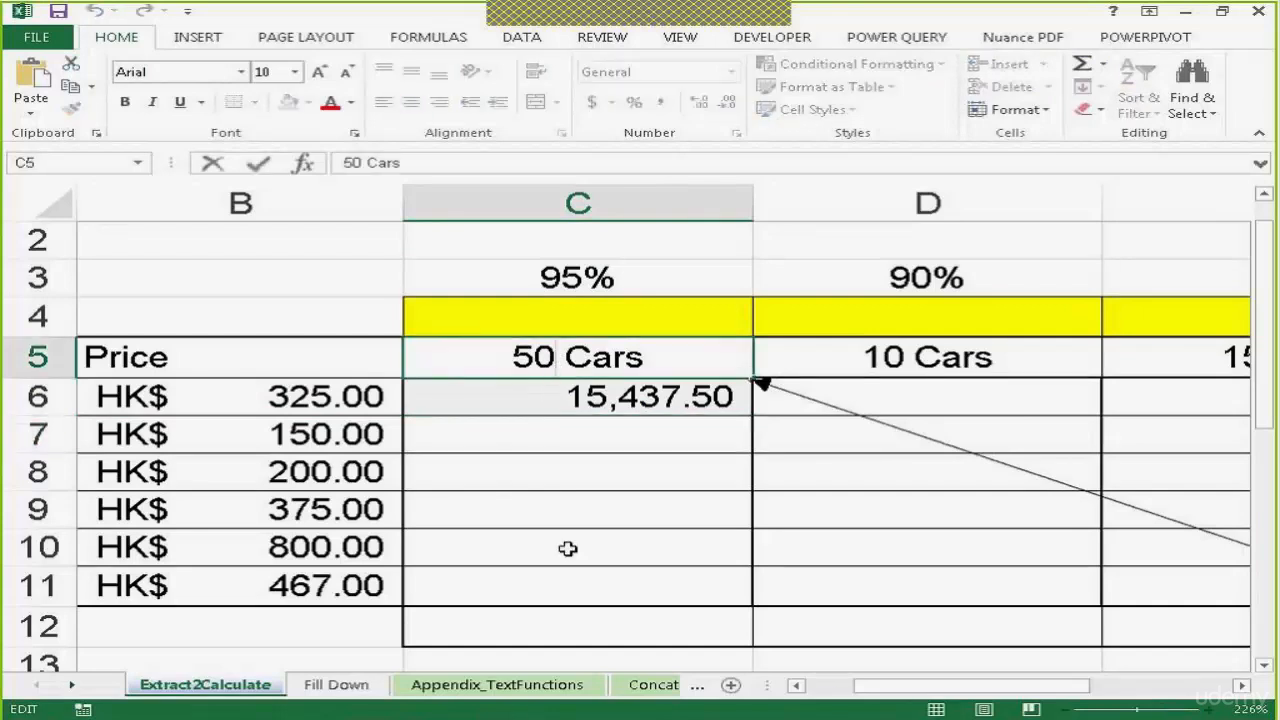
{"action": "type", "text": "00"}
{"action": "key", "text": "Return"}
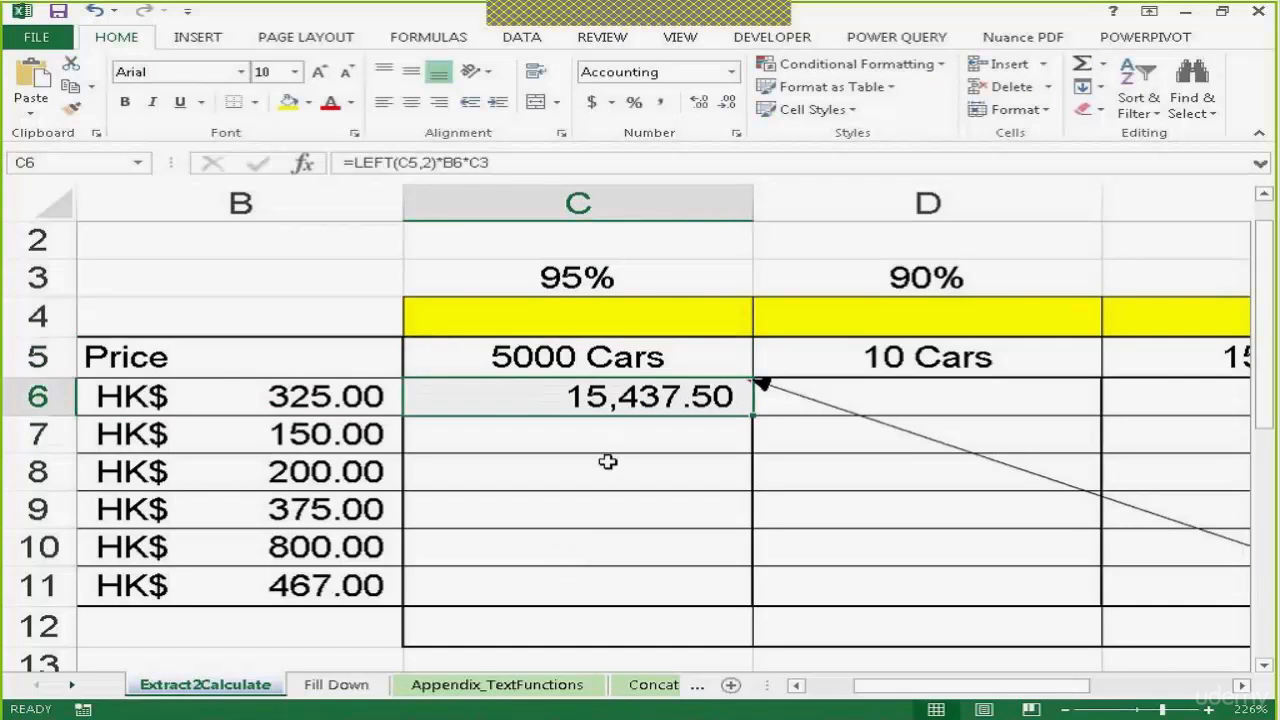
- Set the LEFT function's character count in C6 to 4, making the formula =LEFT(C5,4)*B6*C3
{"action": "double_click", "coordinate": [620, 394]}
{"action": "left_click", "coordinate": [618, 412]}
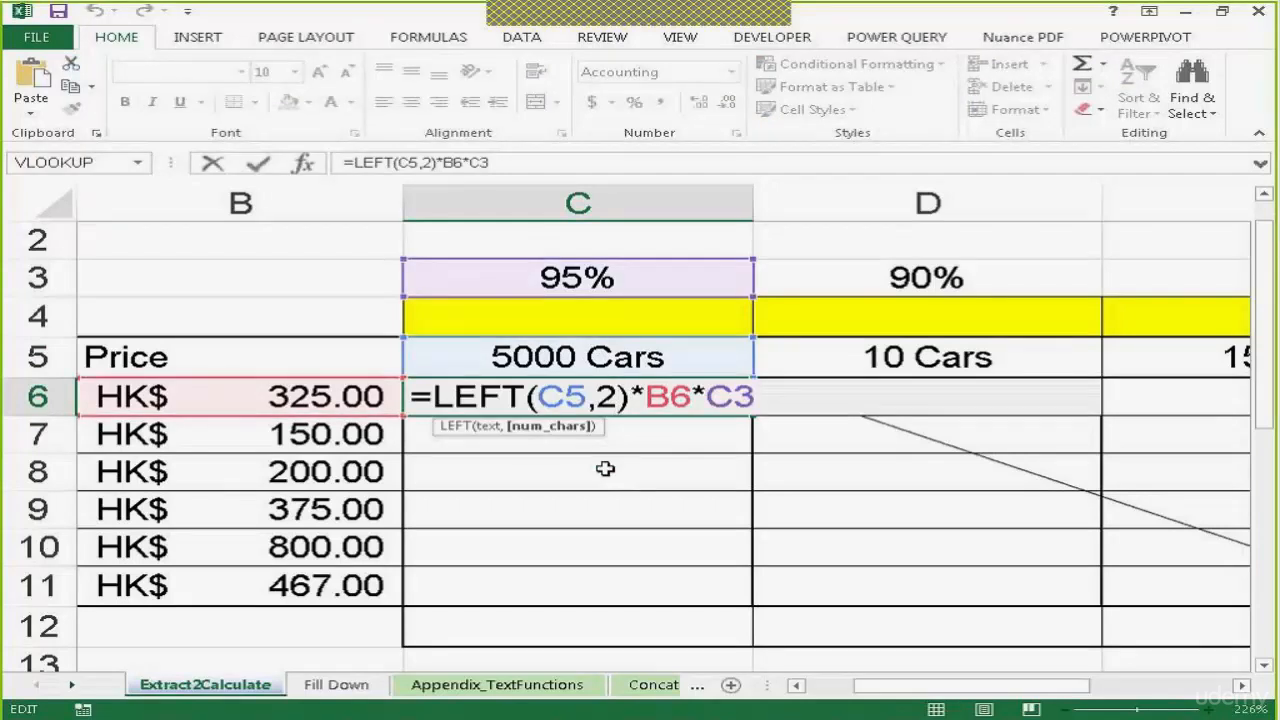
{"action": "key", "text": "BackSpace"}
{"action": "type", "text": "4"}
{"action": "key", "text": "ctrl+Return"}
{"action": "key", "text": "Return"}
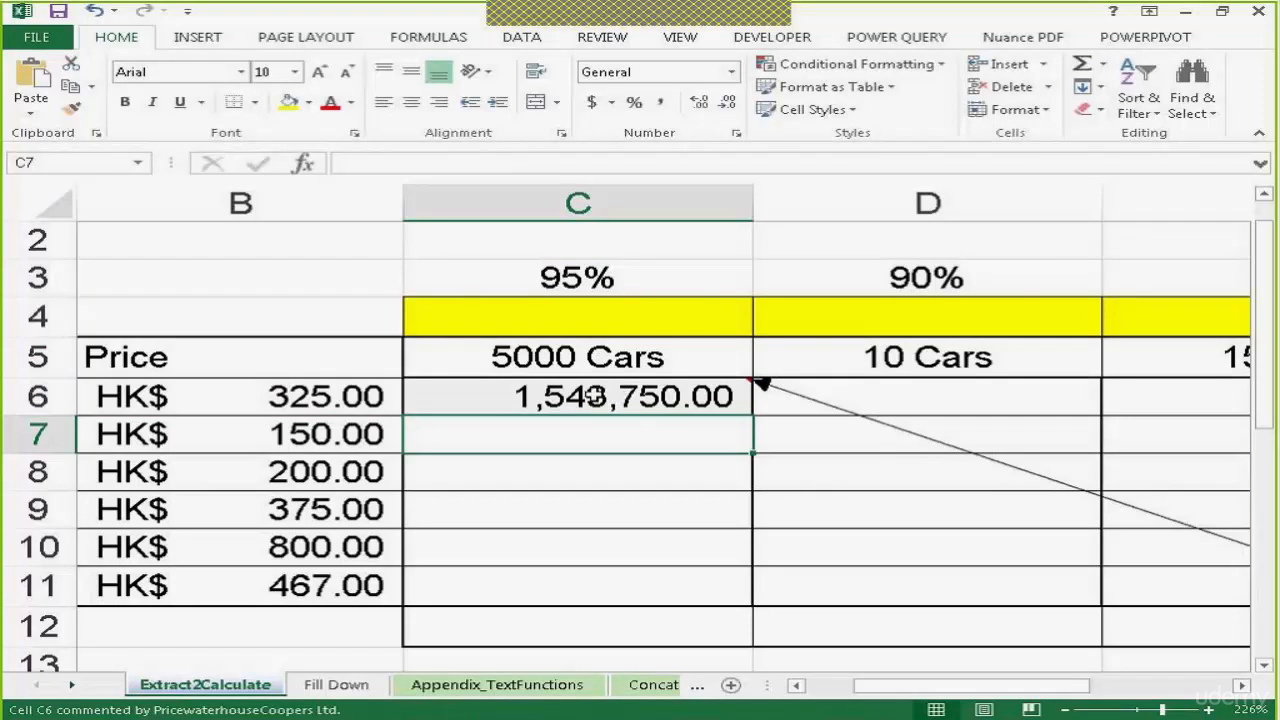
- Replace the formula in C6 with =FIND("C",C5) to locate the letter C in the quantity heading
{"action": "left_click", "coordinate": [618, 397]}
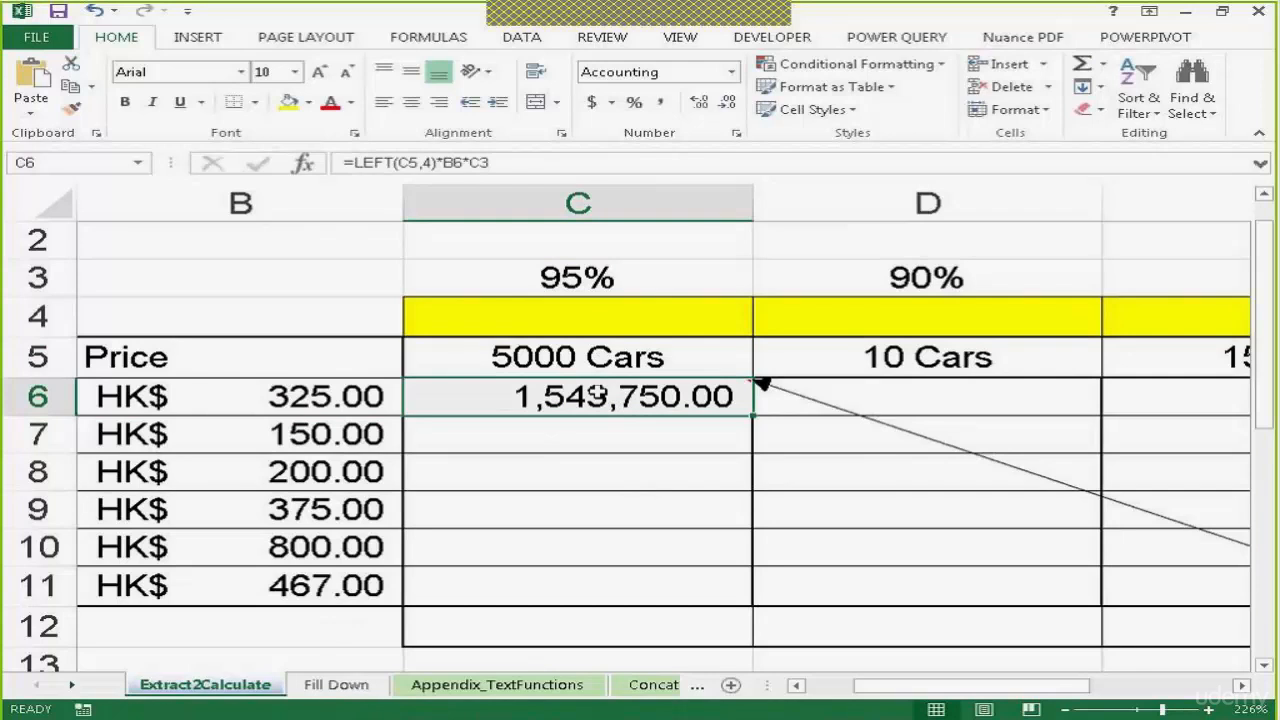
{"action": "key", "text": "Delete"}
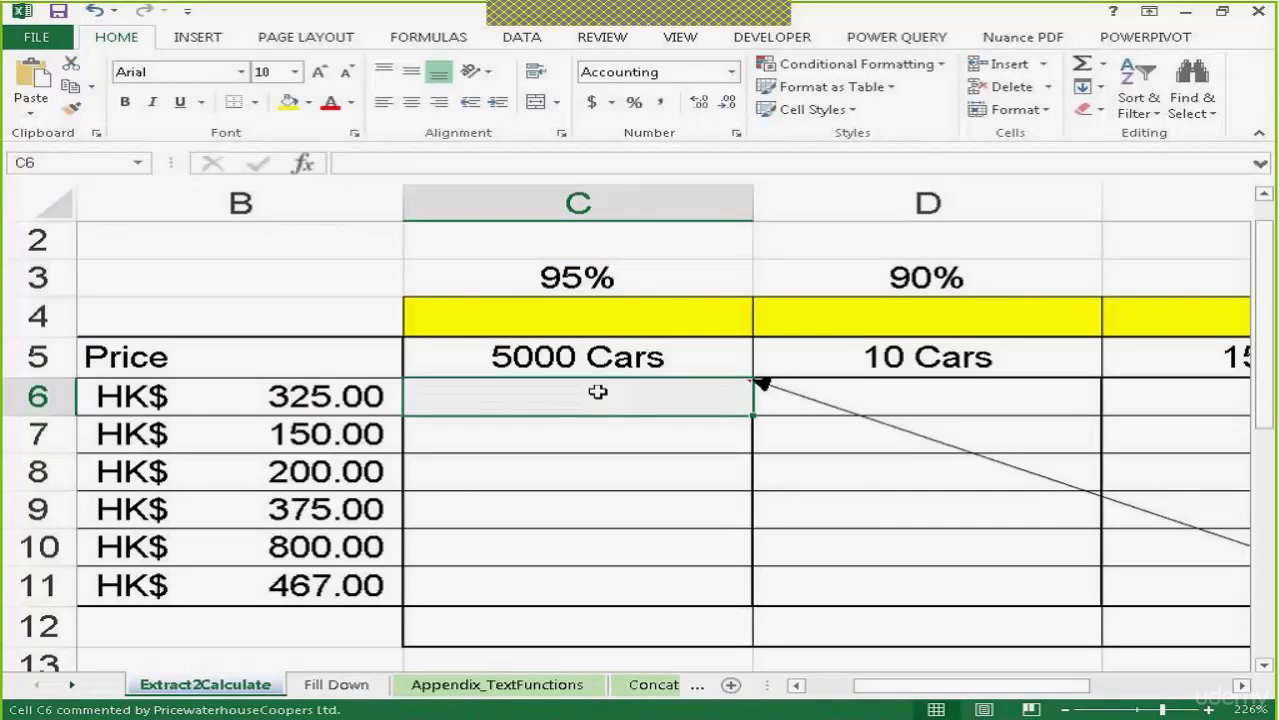
{"action": "type", "text": "=f"}
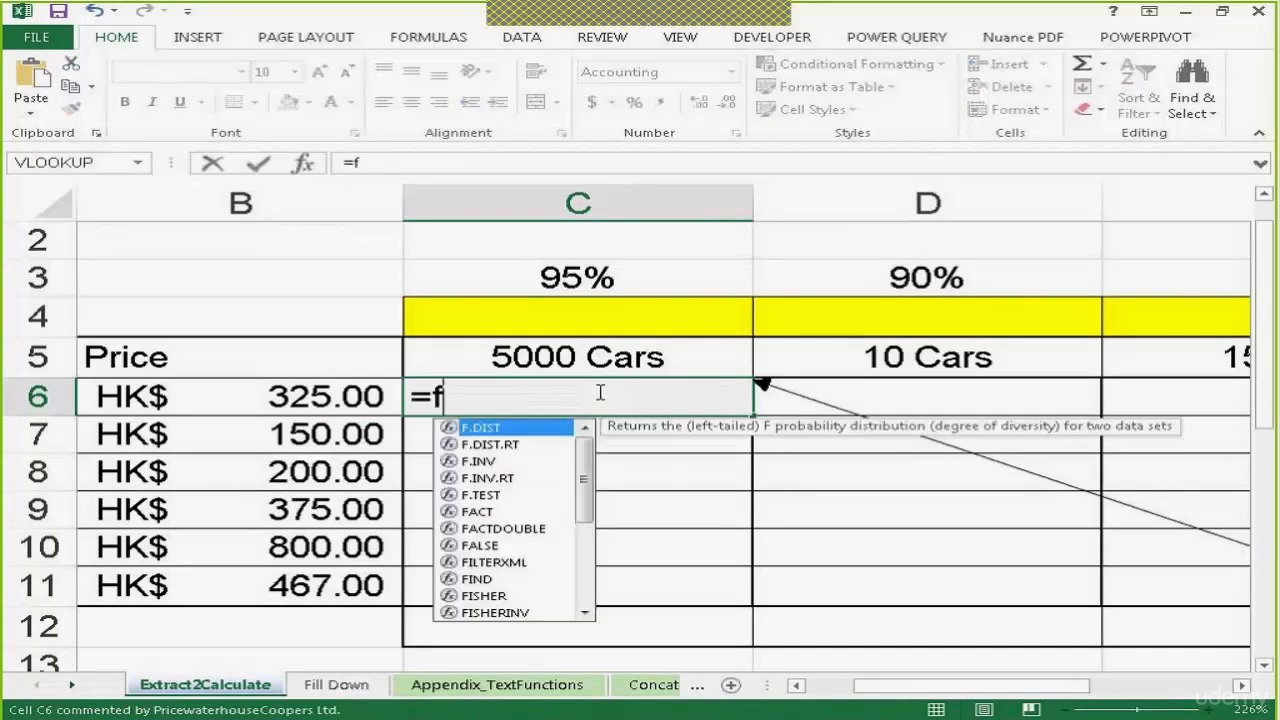
{"action": "type", "text": "ind("}
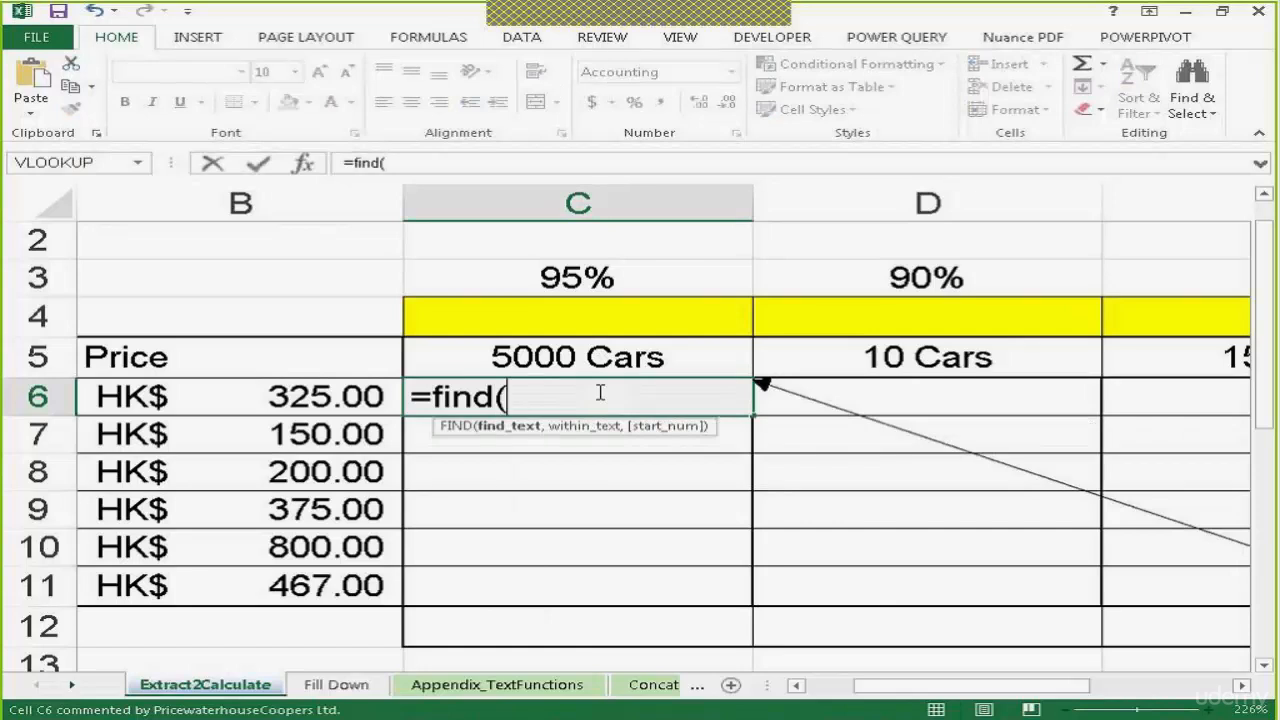
{"action": "key", "text": "BackSpace"}
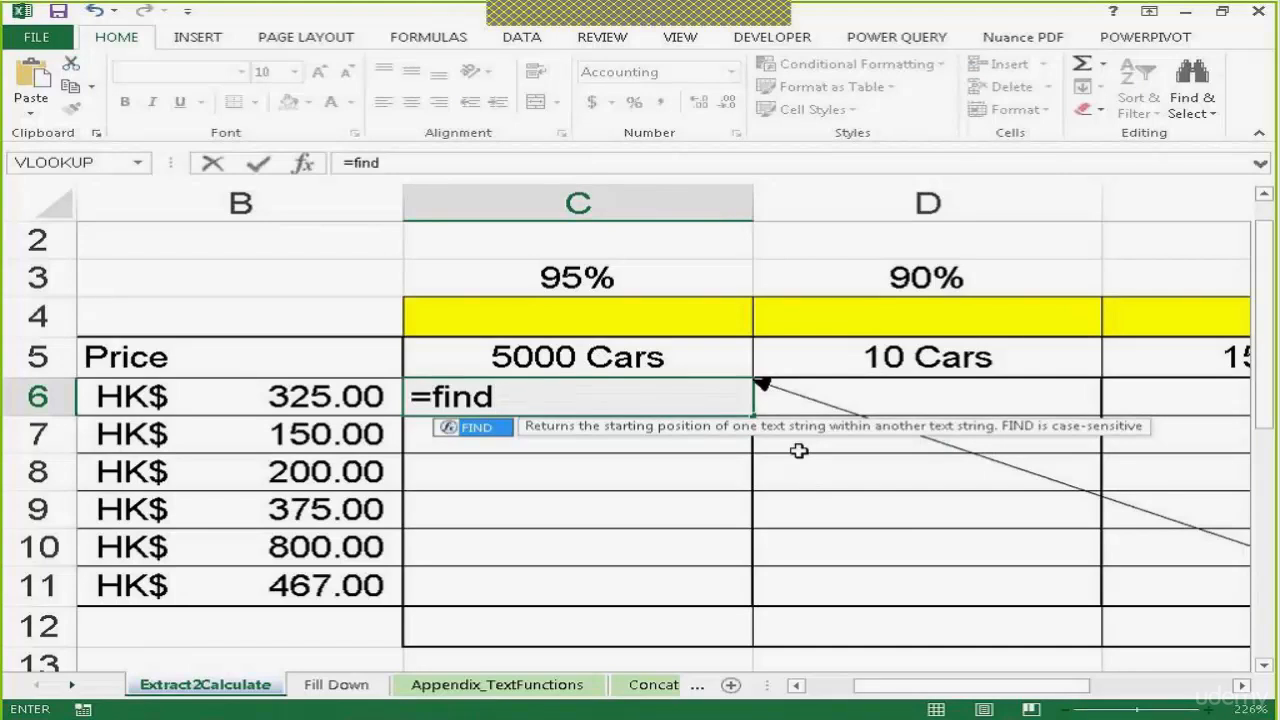
{"action": "type", "text": "("}
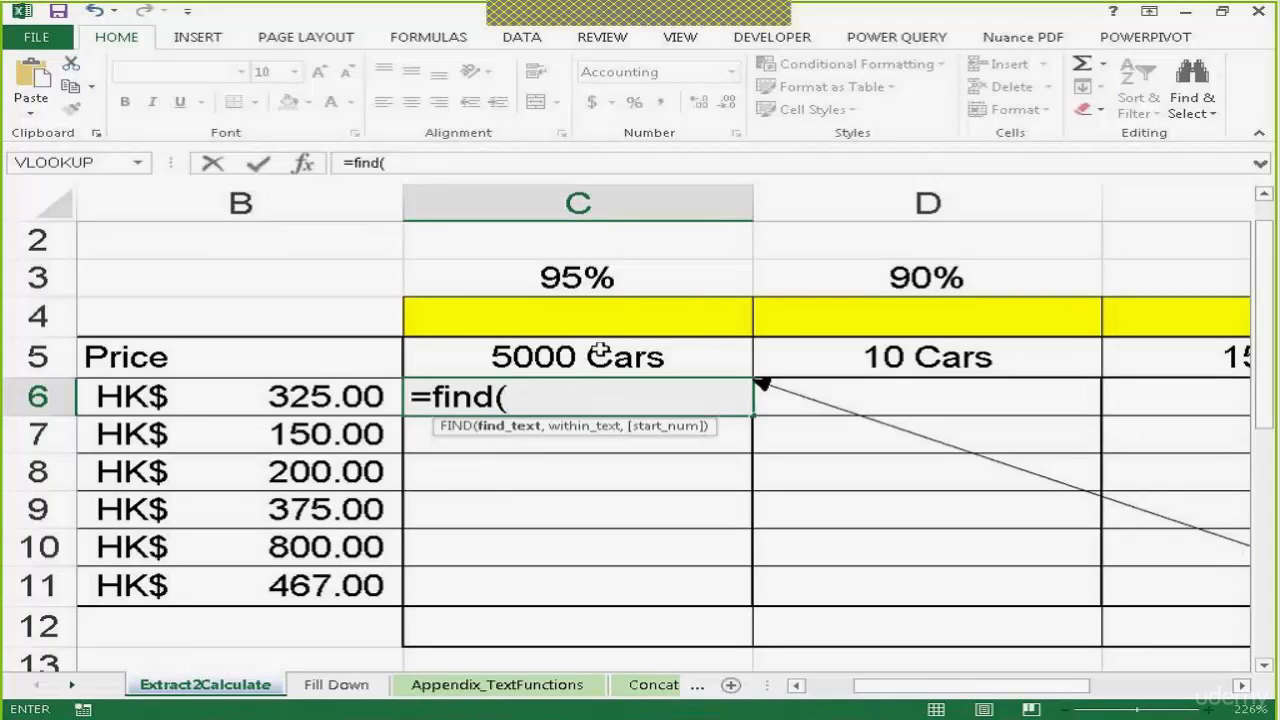
{"action": "type", "text": "\""}
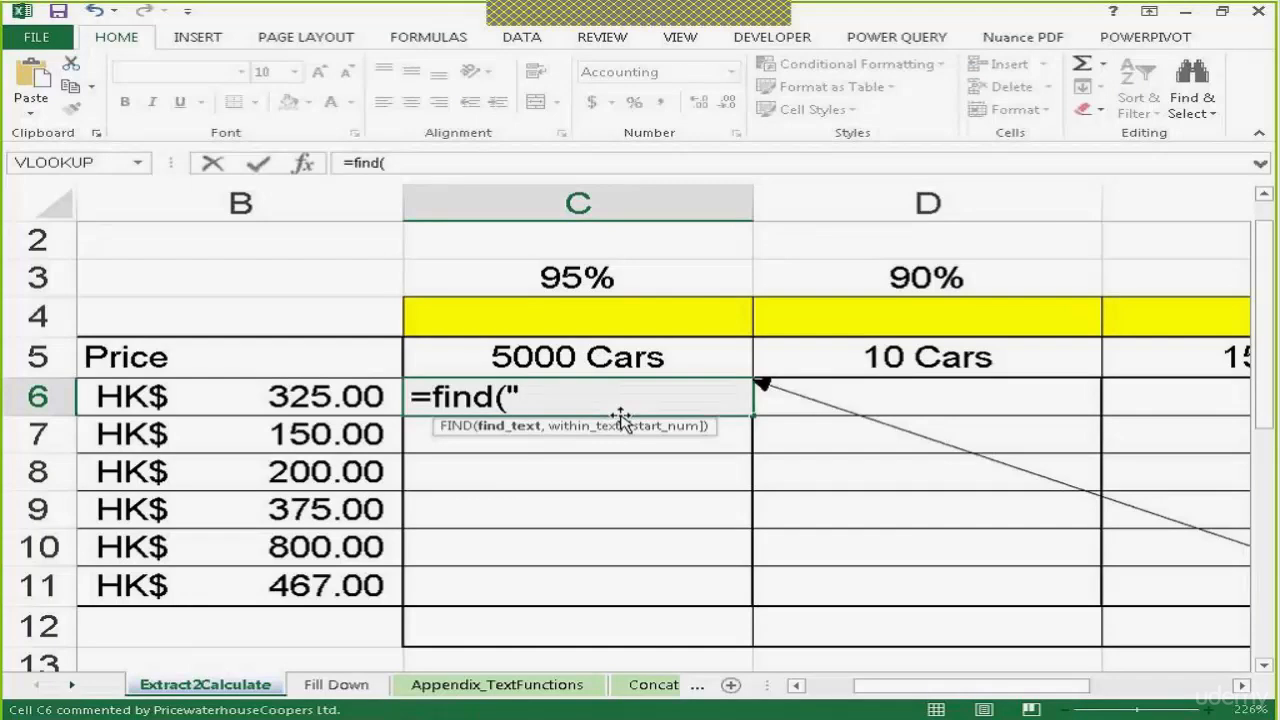
{"action": "type", "text": "C\","}
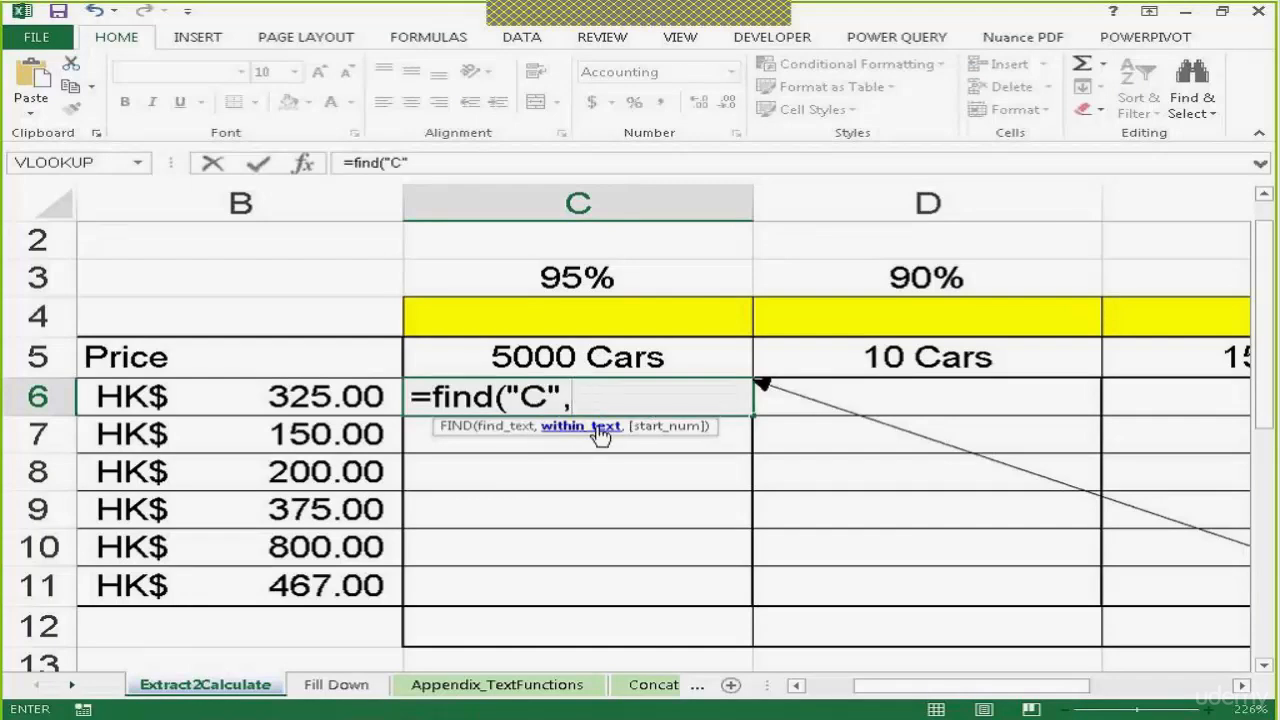
{"action": "left_click", "coordinate": [570, 366]}
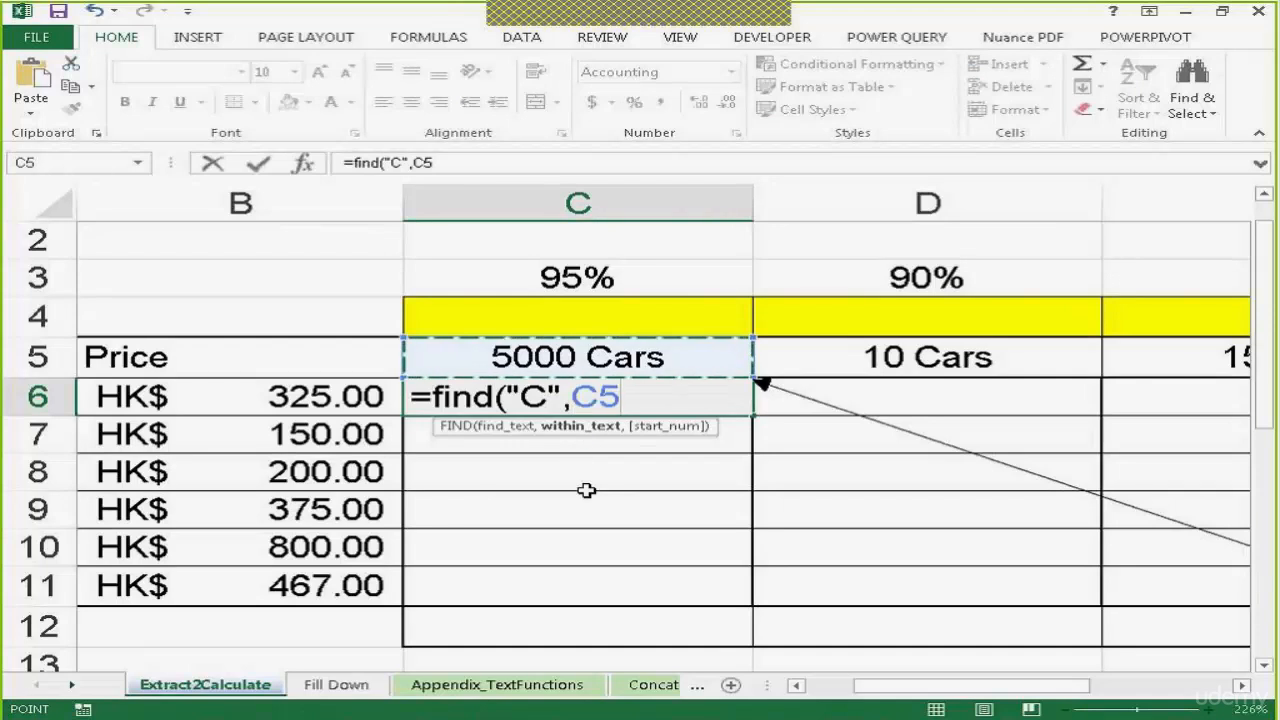
{"action": "type", "text": ")"}
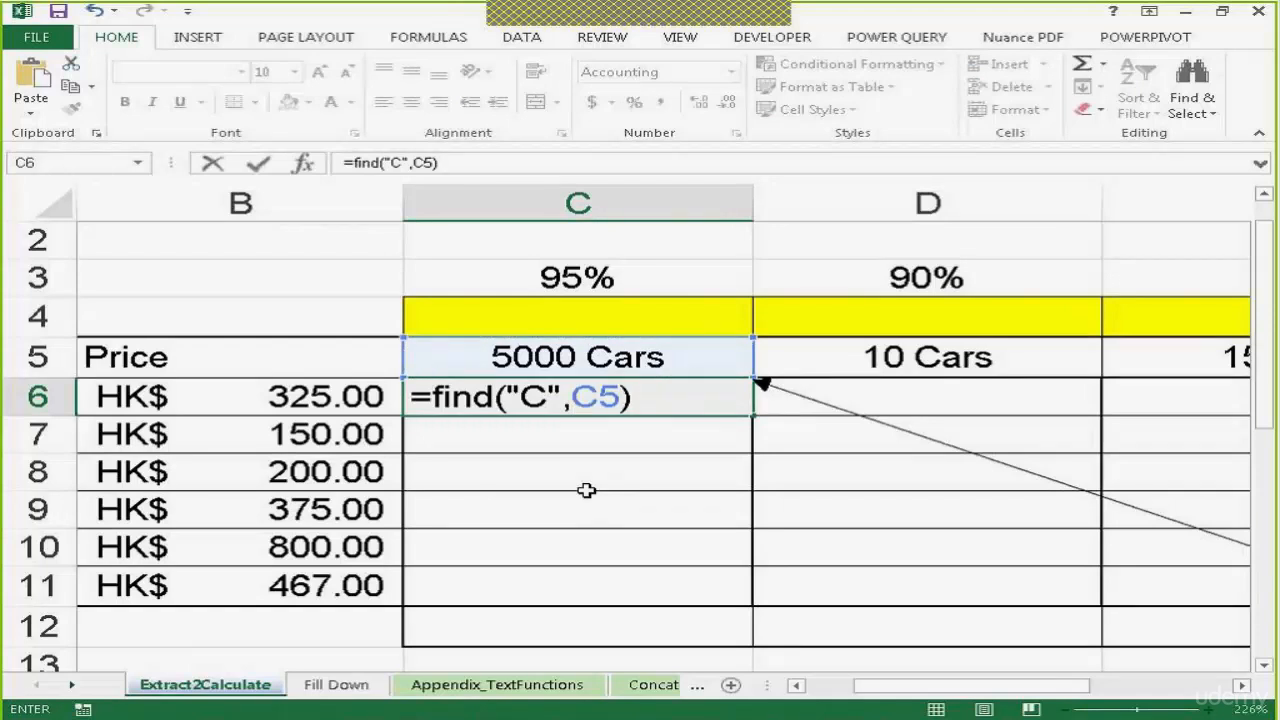
{"action": "key", "text": "Return"}
- Set the number format of cell C6 to General
{"action": "left_click", "coordinate": [650, 396]}
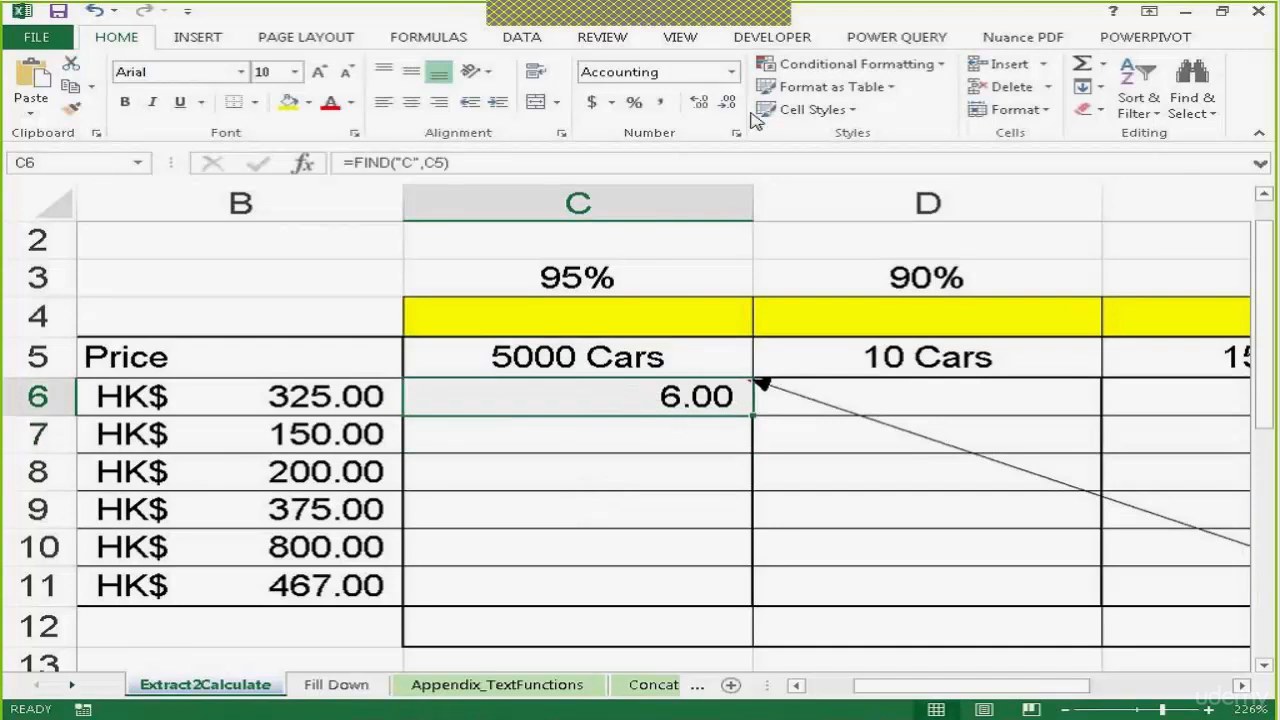
{"action": "left_click", "coordinate": [731, 72]}
{"action": "left_click", "coordinate": [707, 93]}
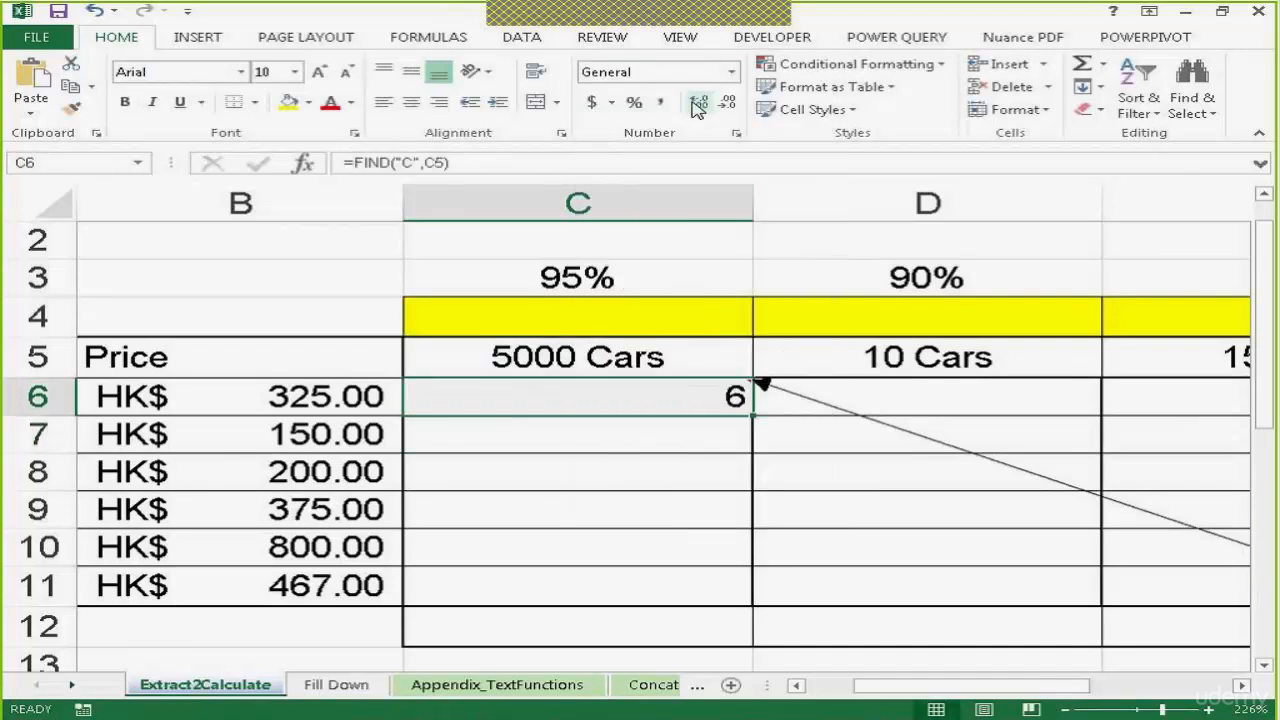
- Change the text searched for in C6's FIND formula to a space, making it =FIND(" ",C5)
{"action": "double_click", "coordinate": [674, 404]}
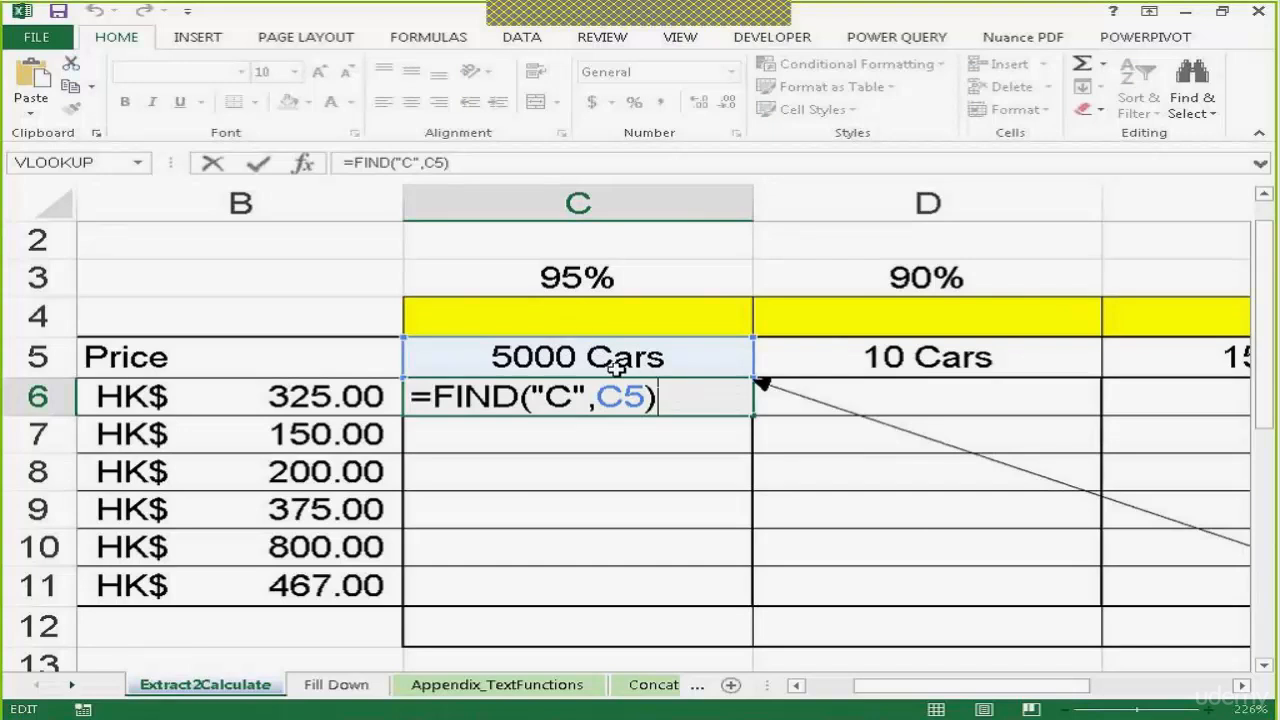
{"action": "key", "text": "Return"}
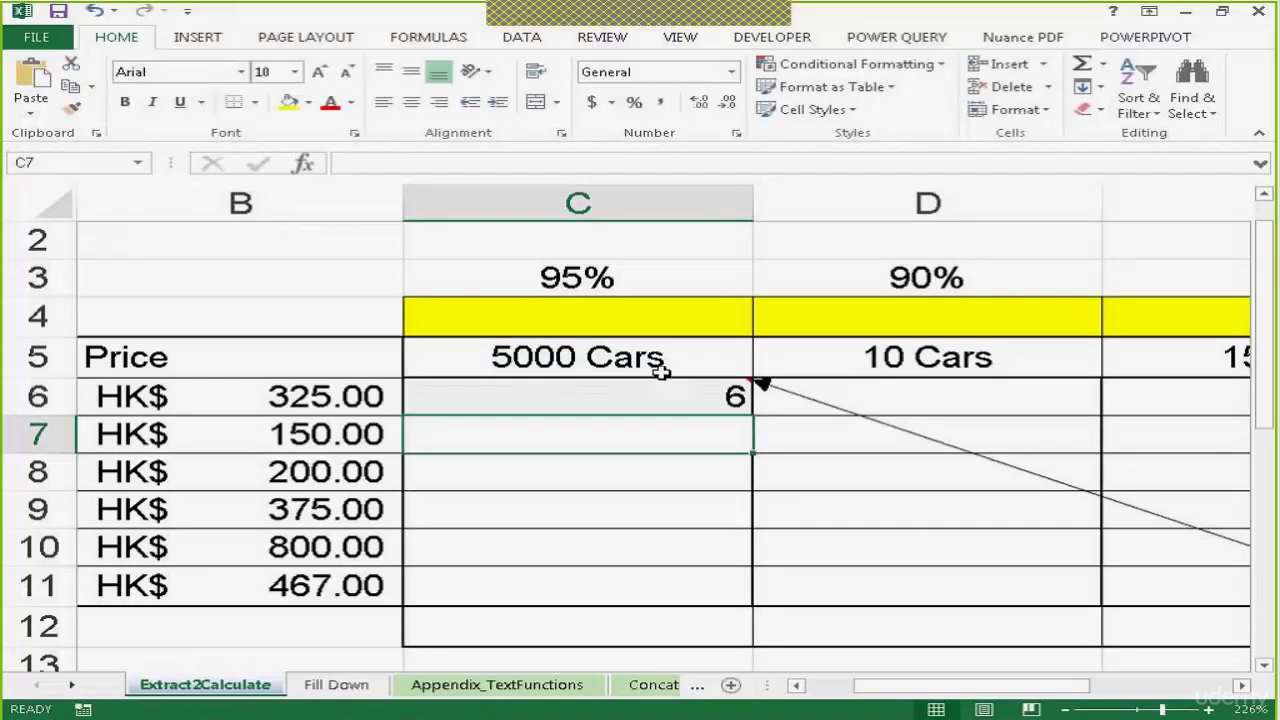
{"action": "double_click", "coordinate": [710, 397]}
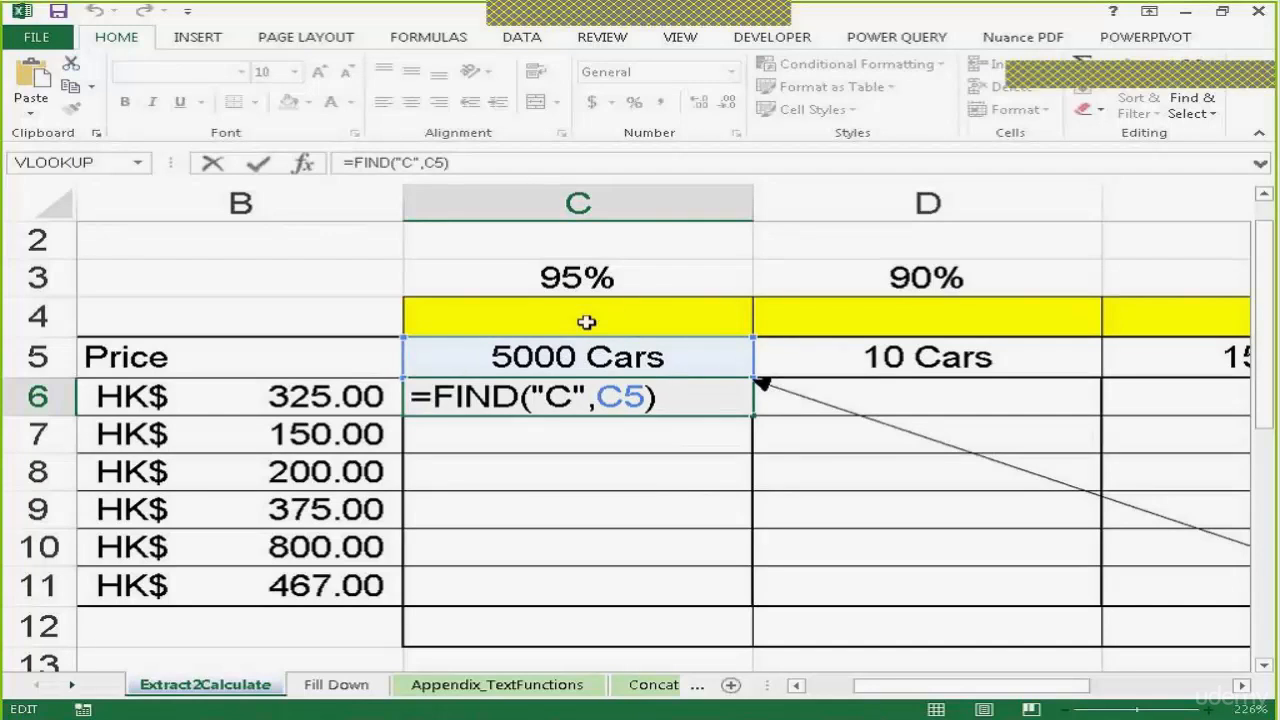
{"action": "left_click", "coordinate": [573, 400]}
{"action": "key", "text": "BackSpace"}
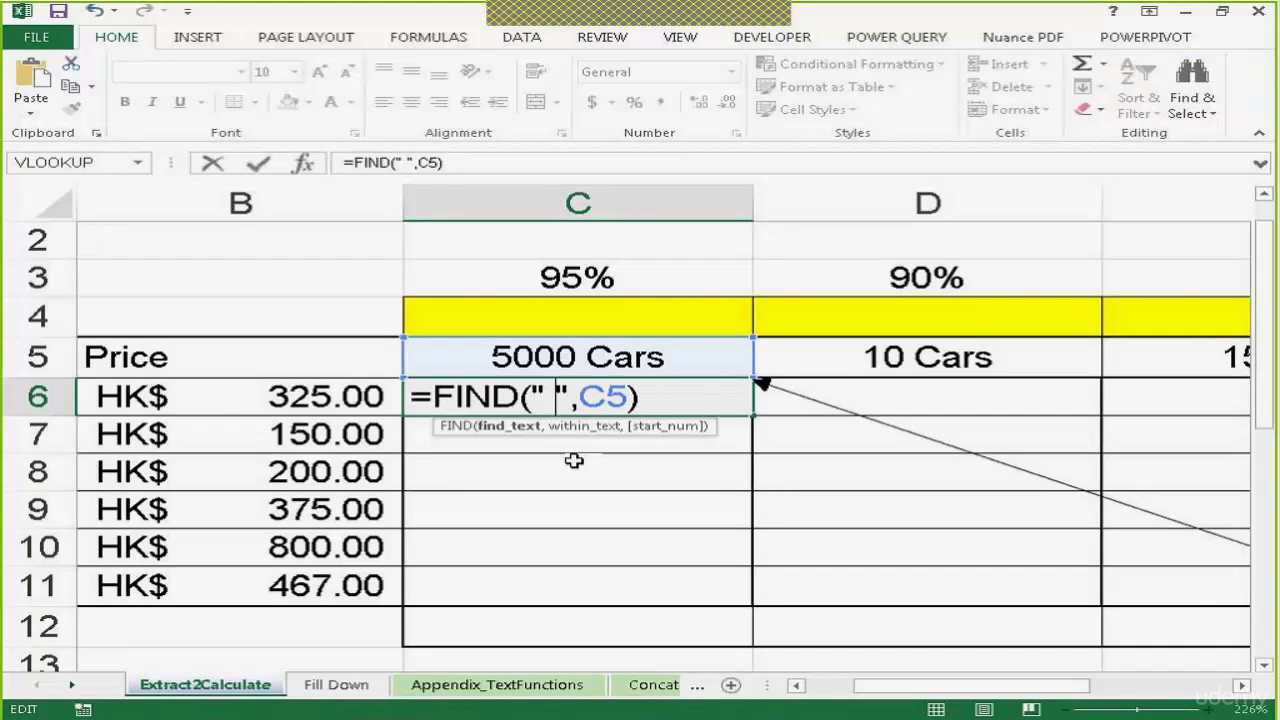
{"action": "key", "text": "Return"}
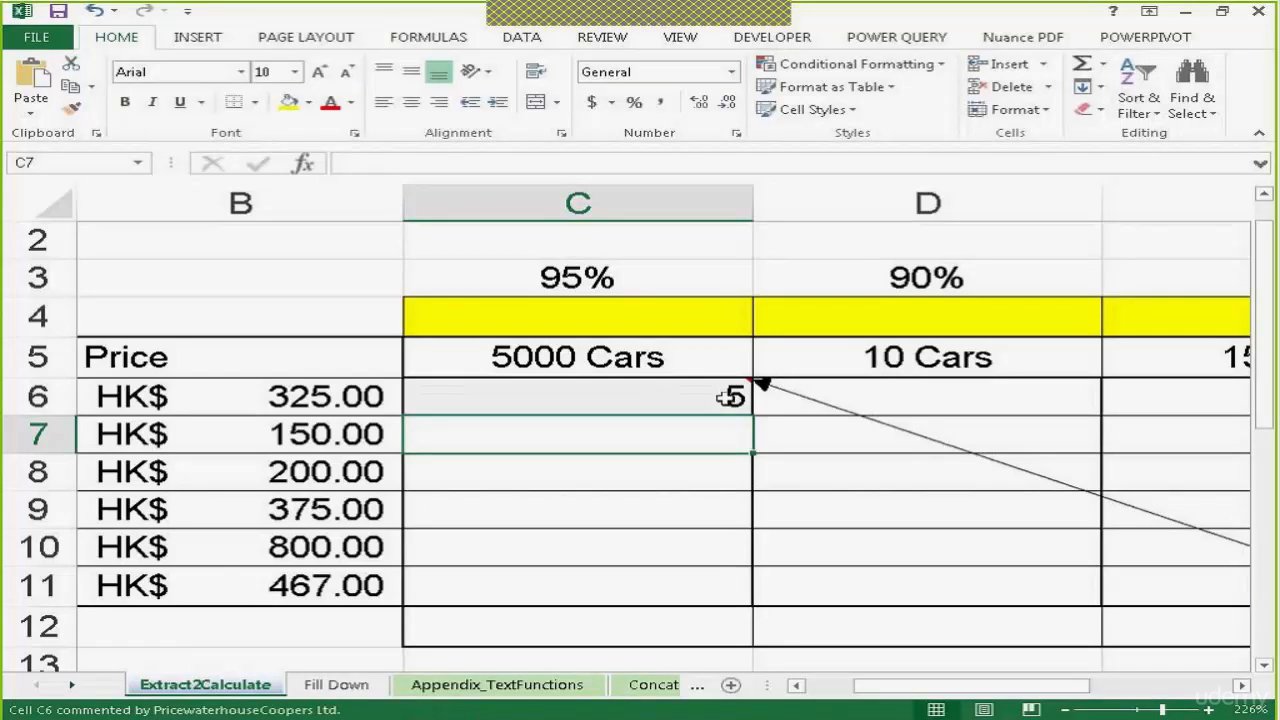
- Replace the FIND formula in C6 with the start of a LEFT function that takes C5 as its text
{"action": "double_click", "coordinate": [734, 395]}
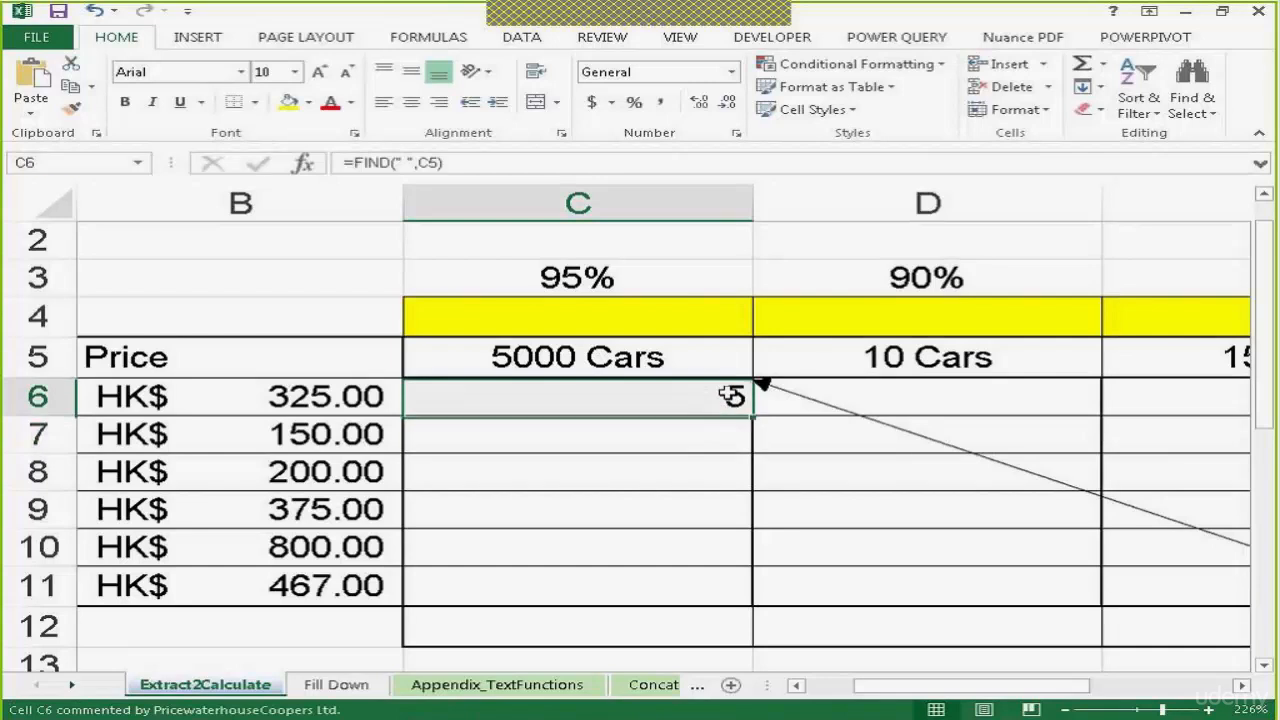
{"action": "left_click_drag", "start_coordinate": [644, 407], "coordinate": [440, 410]}
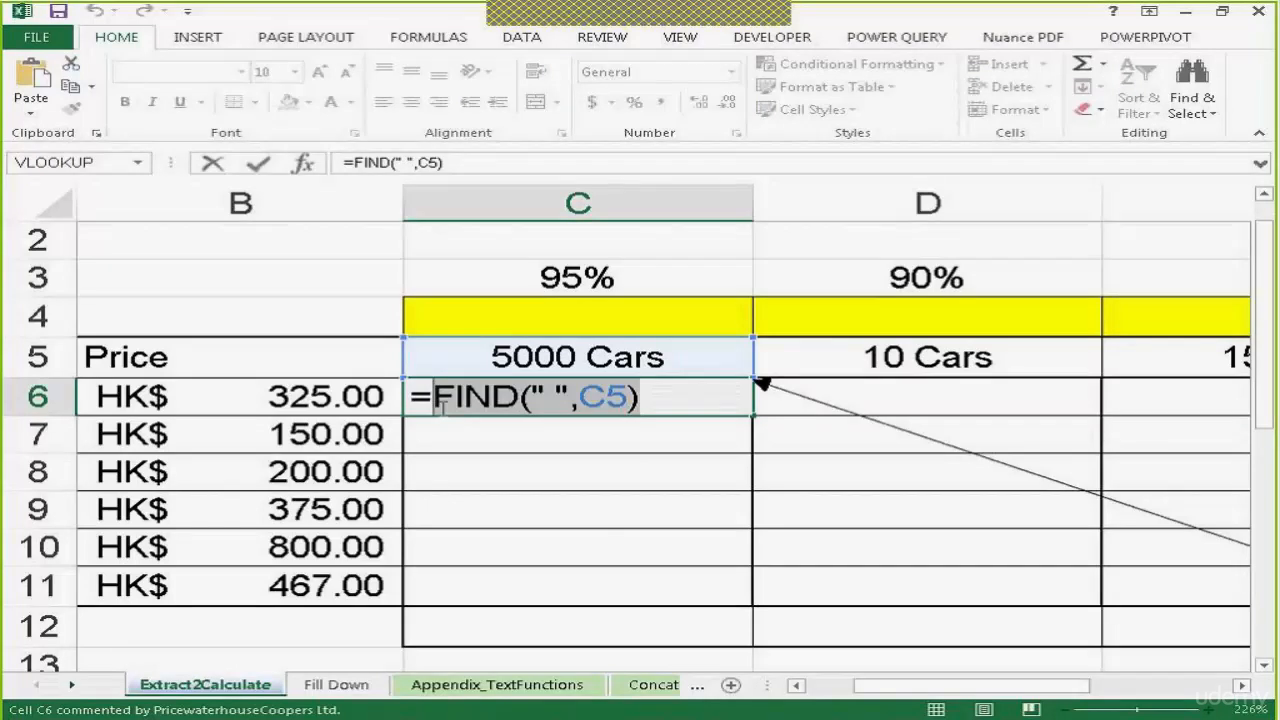
{"action": "key", "text": "BackSpace"}
{"action": "type", "text": "le"}
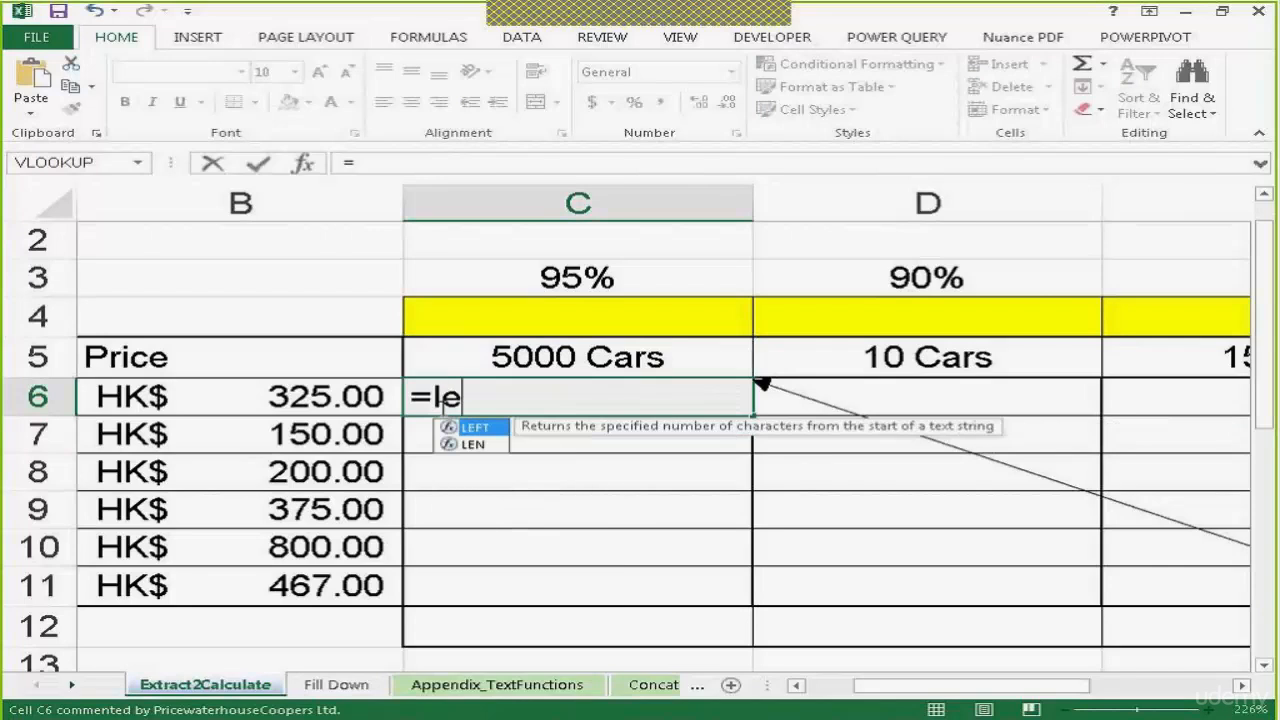
{"action": "type", "text": "f"}
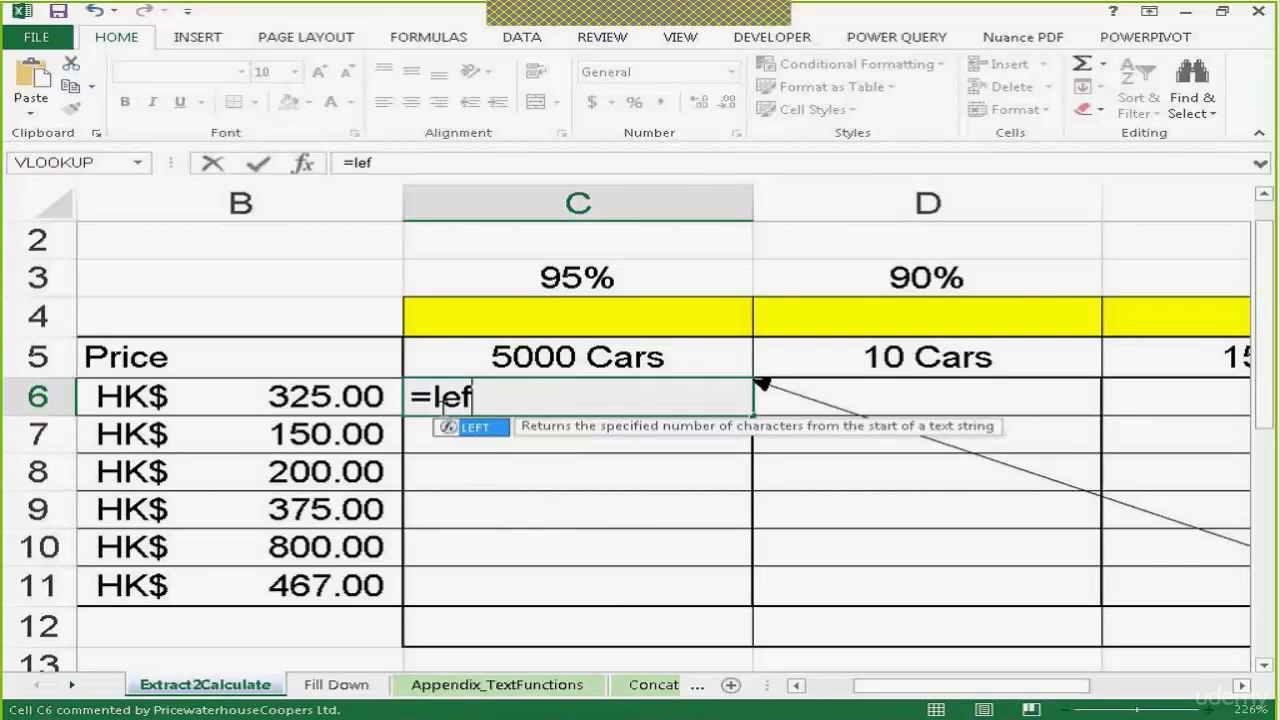
{"action": "type", "text": "t("}
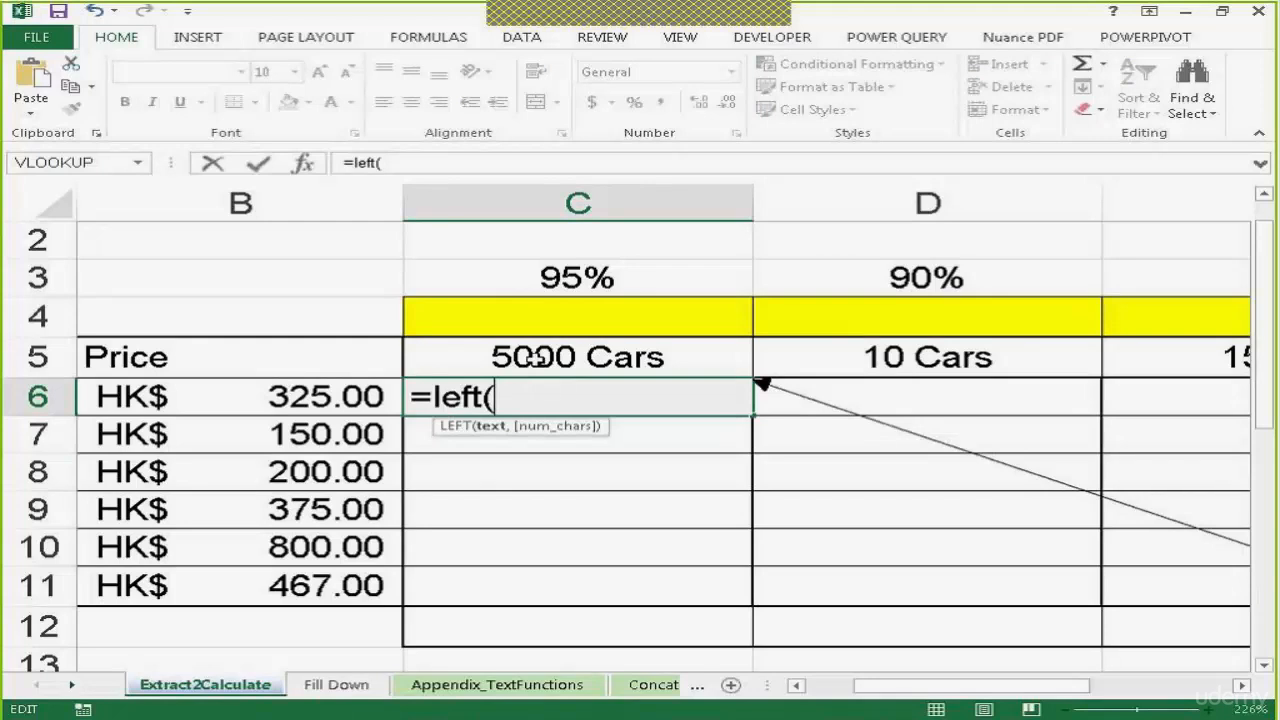
{"action": "left_click", "coordinate": [530, 360]}
{"action": "type", "text": ","}
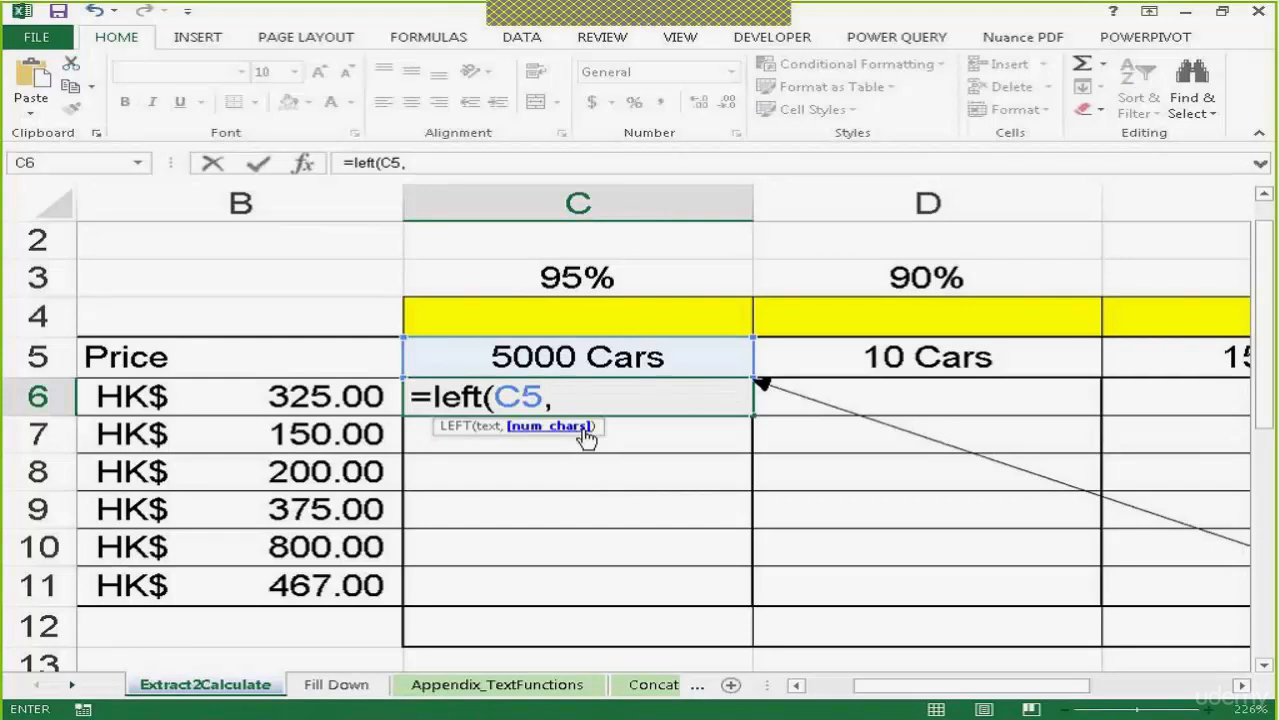
- Nest FIND(" ",C5) as the LEFT function's character count, completing =LEFT(C5,FIND(" ",C5)) in C6
{"action": "type", "text": "f"}
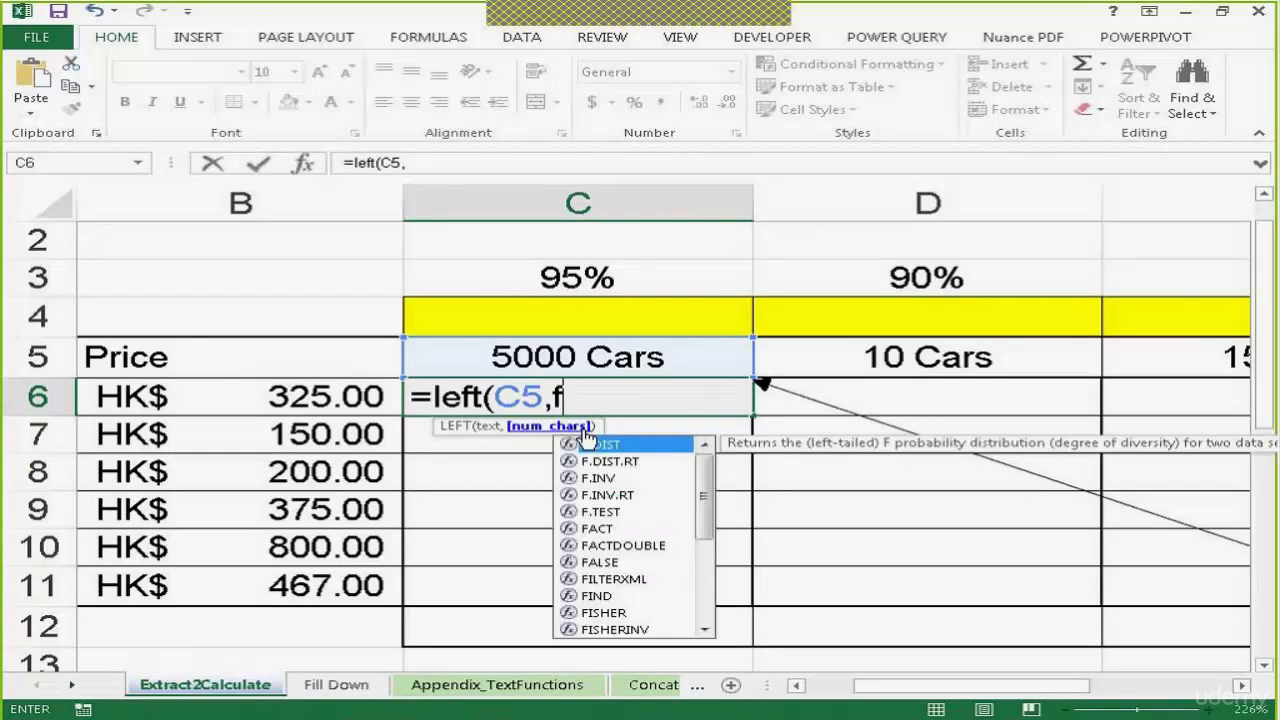
{"action": "type", "text": "in"}
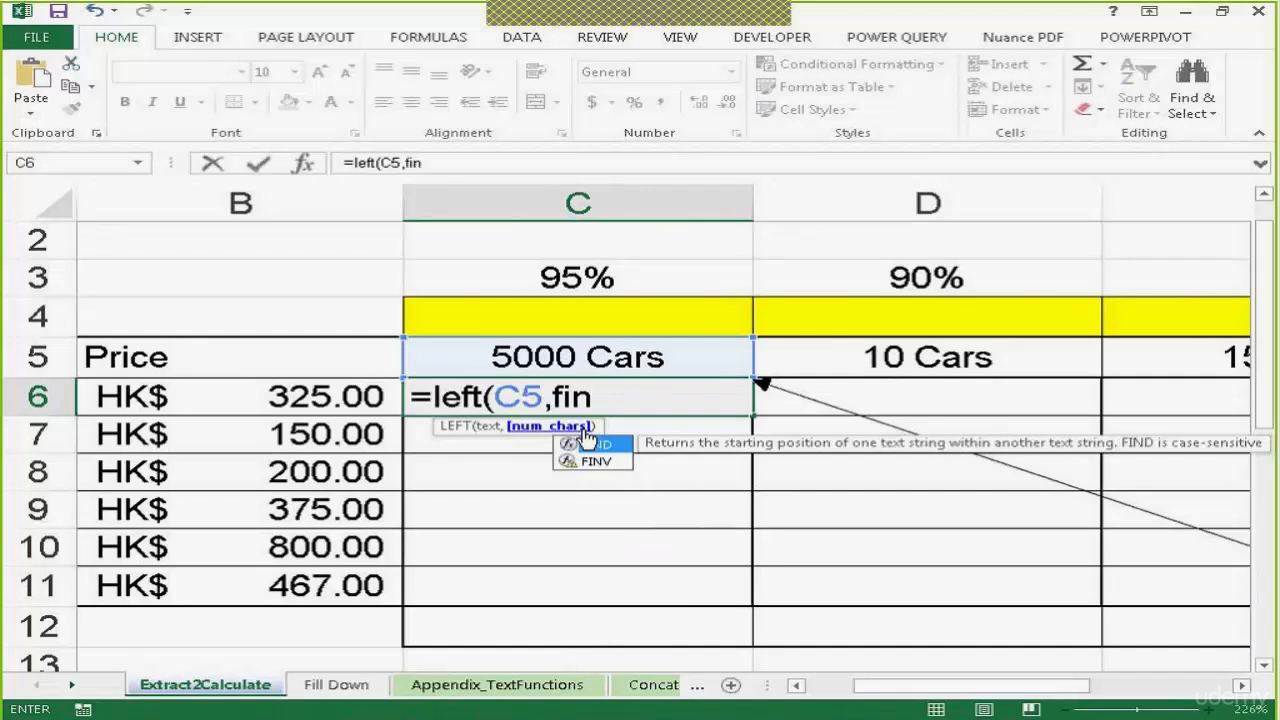
{"action": "type", "text": "d("}
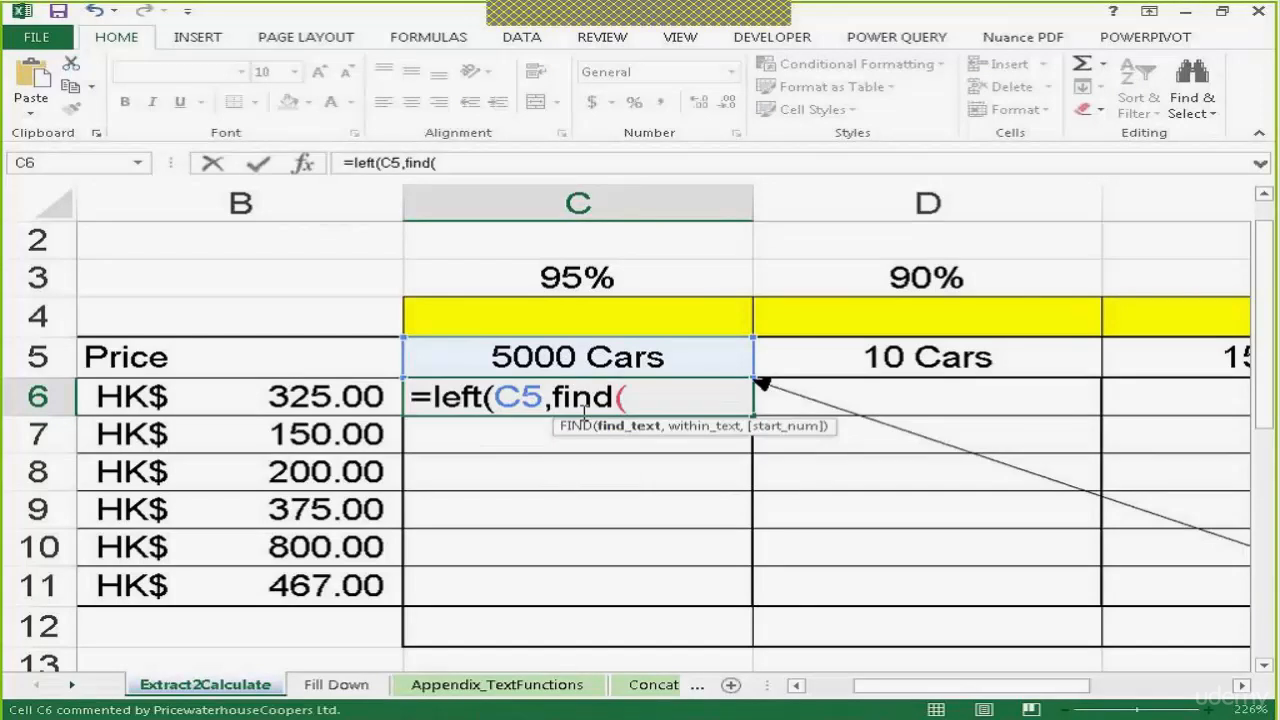
{"action": "type", "text": "\" \","}
{"action": "left_click", "coordinate": [618, 364]}
{"action": "type", "text": "))"}
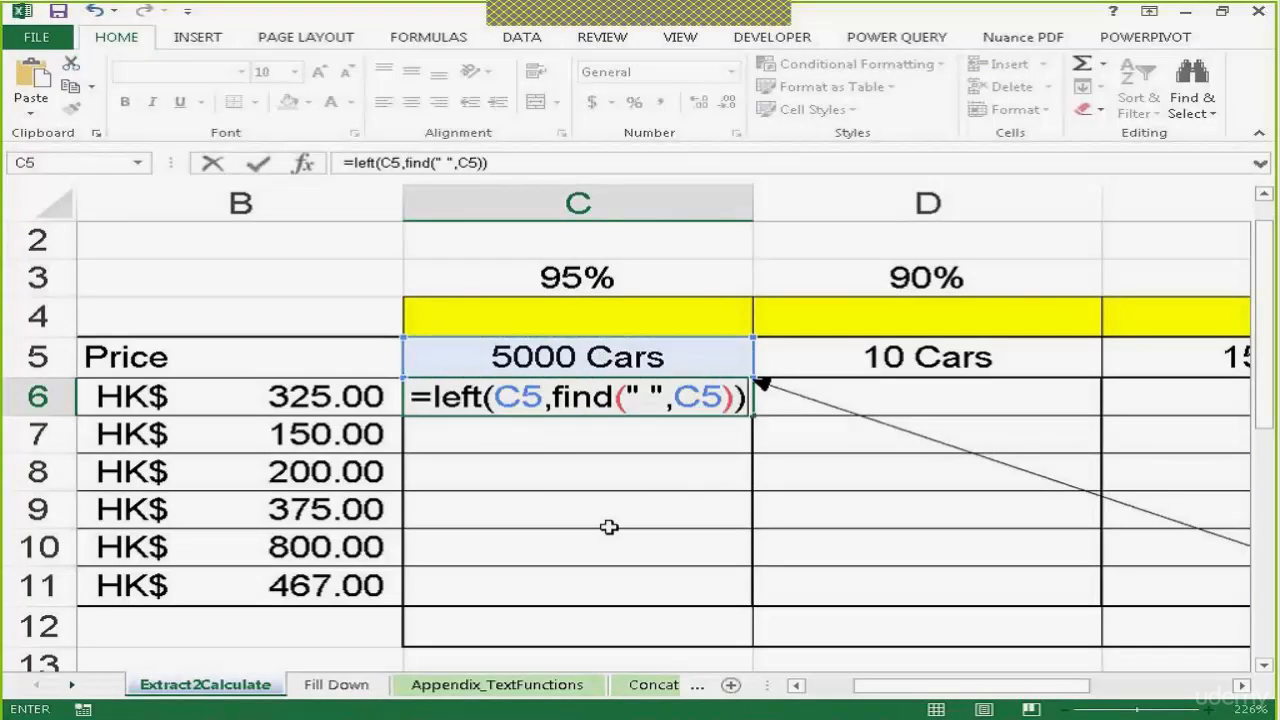
{"action": "key", "text": "Return"}
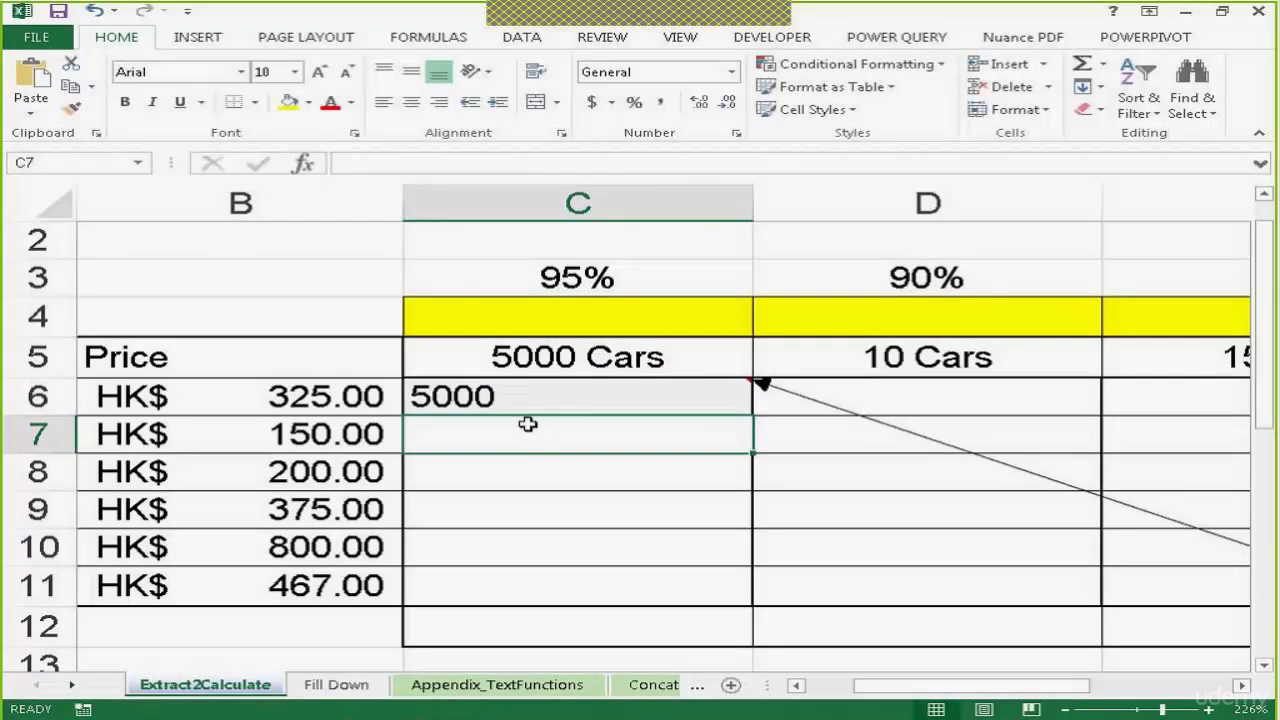
- Change the quantity heading in C5 to 50000 Cars
{"action": "double_click", "coordinate": [534, 357]}
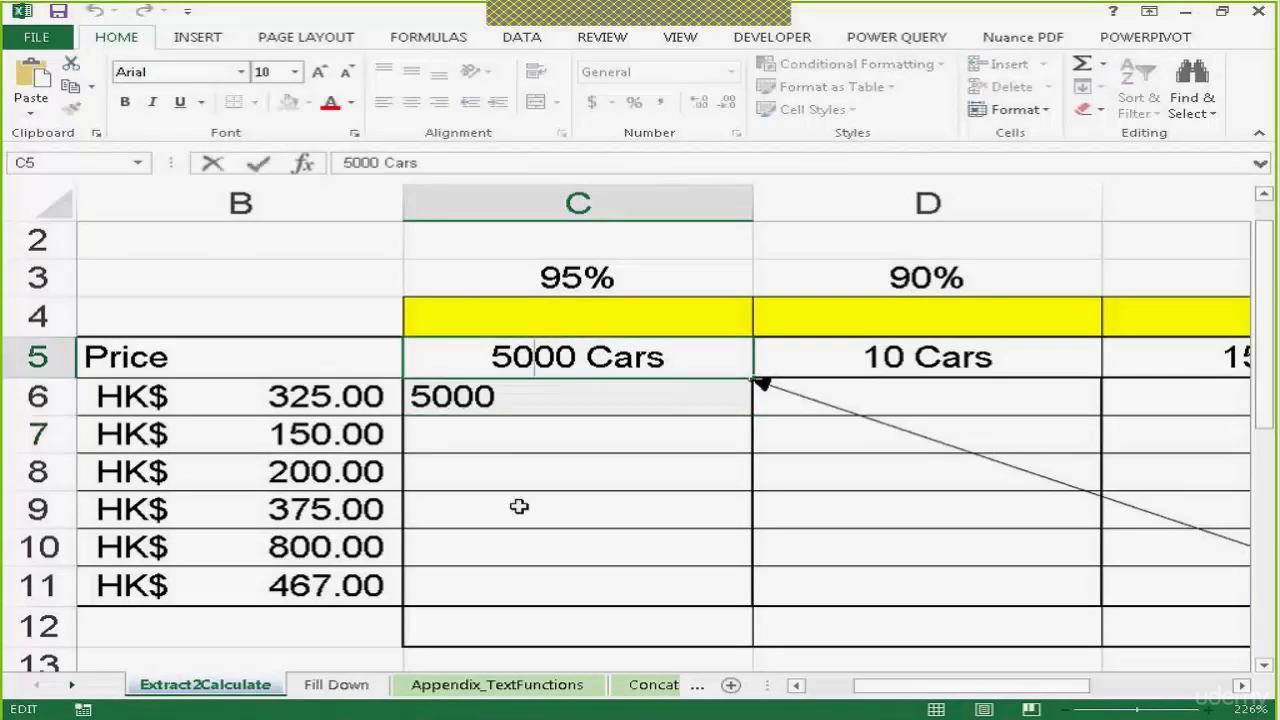
{"action": "type", "text": "0"}
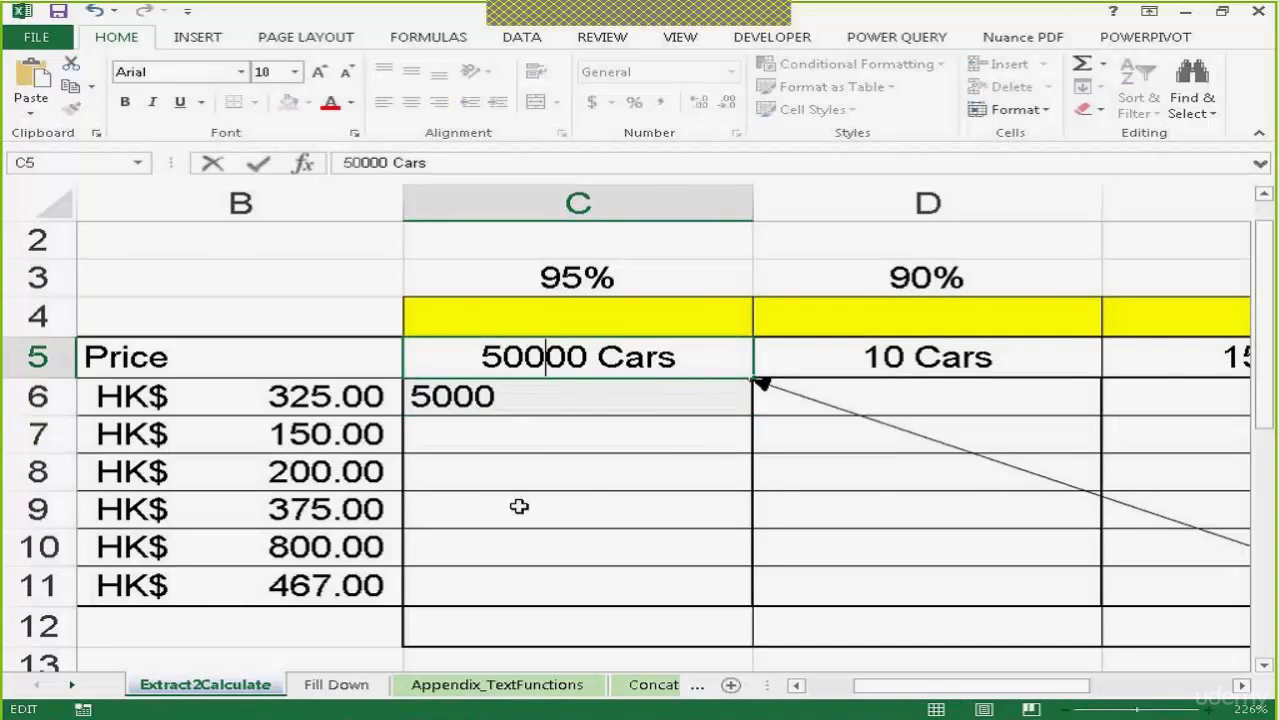
{"action": "key", "text": "Return"}
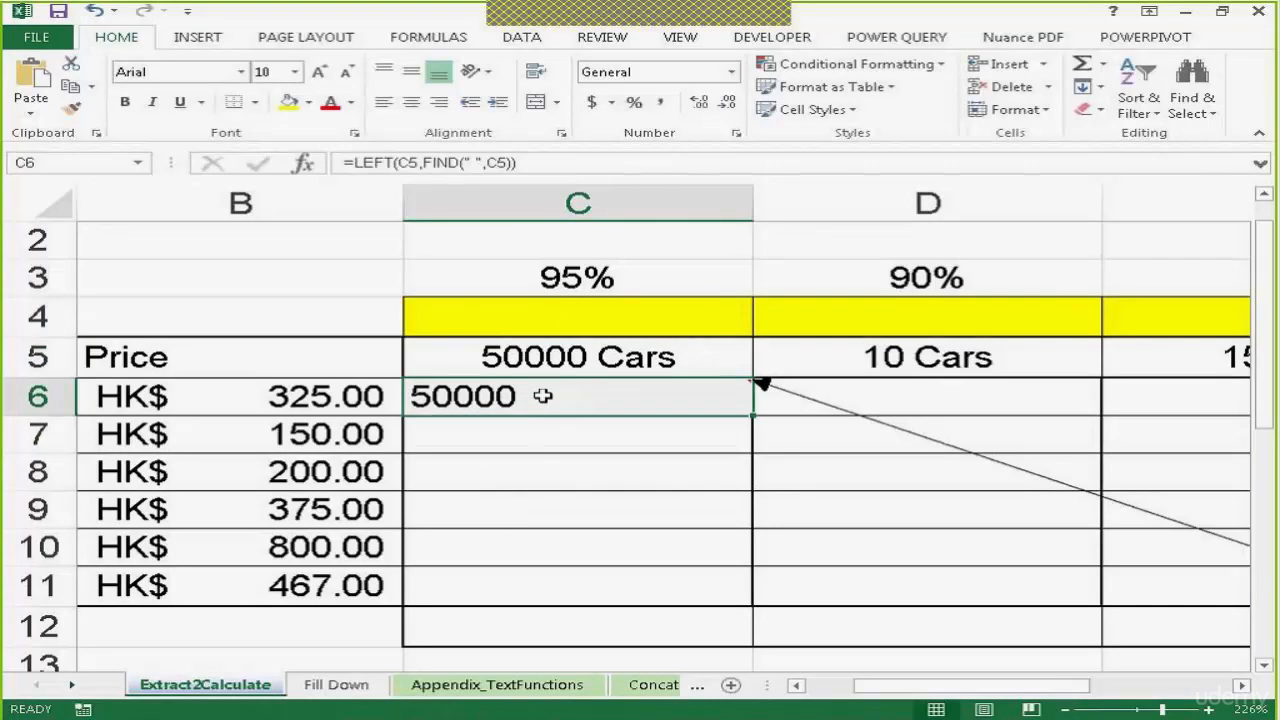
- Subtract 1 from the FIND result in C6, making the formula =LEFT(C5,FIND(" ",C5)-1)
{"action": "double_click", "coordinate": [543, 397]}
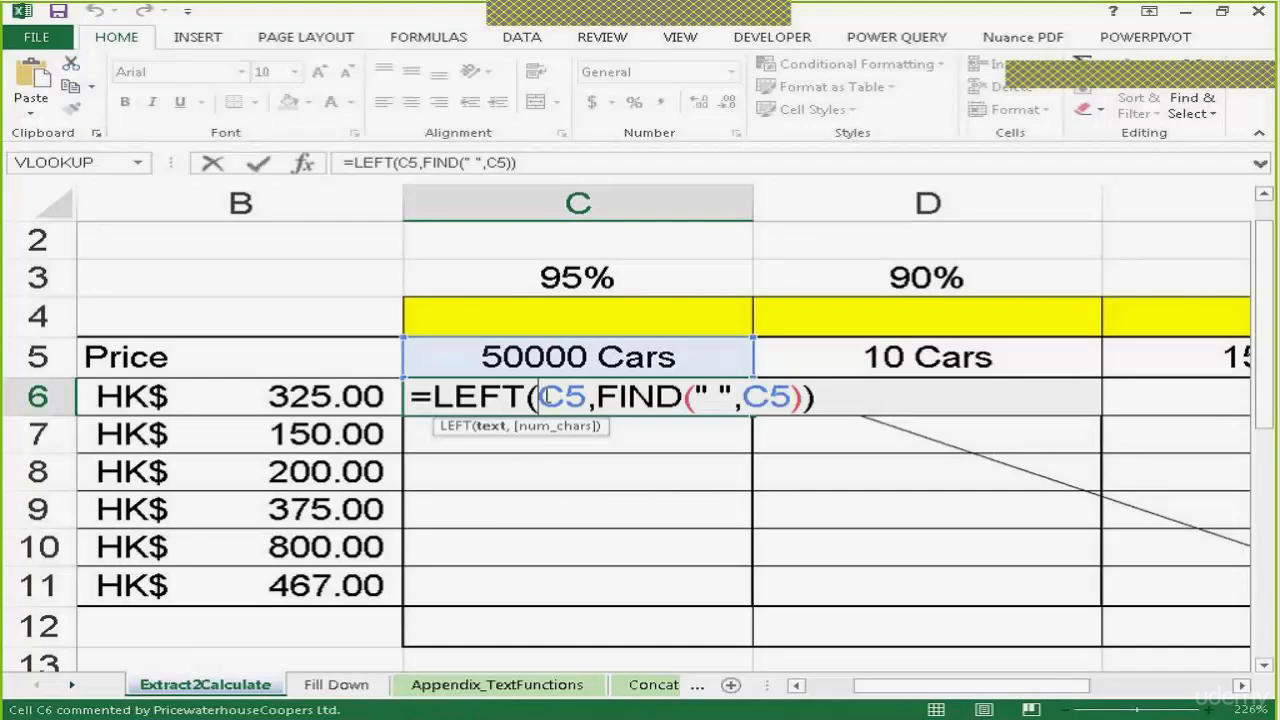
{"action": "left_click", "coordinate": [806, 397]}
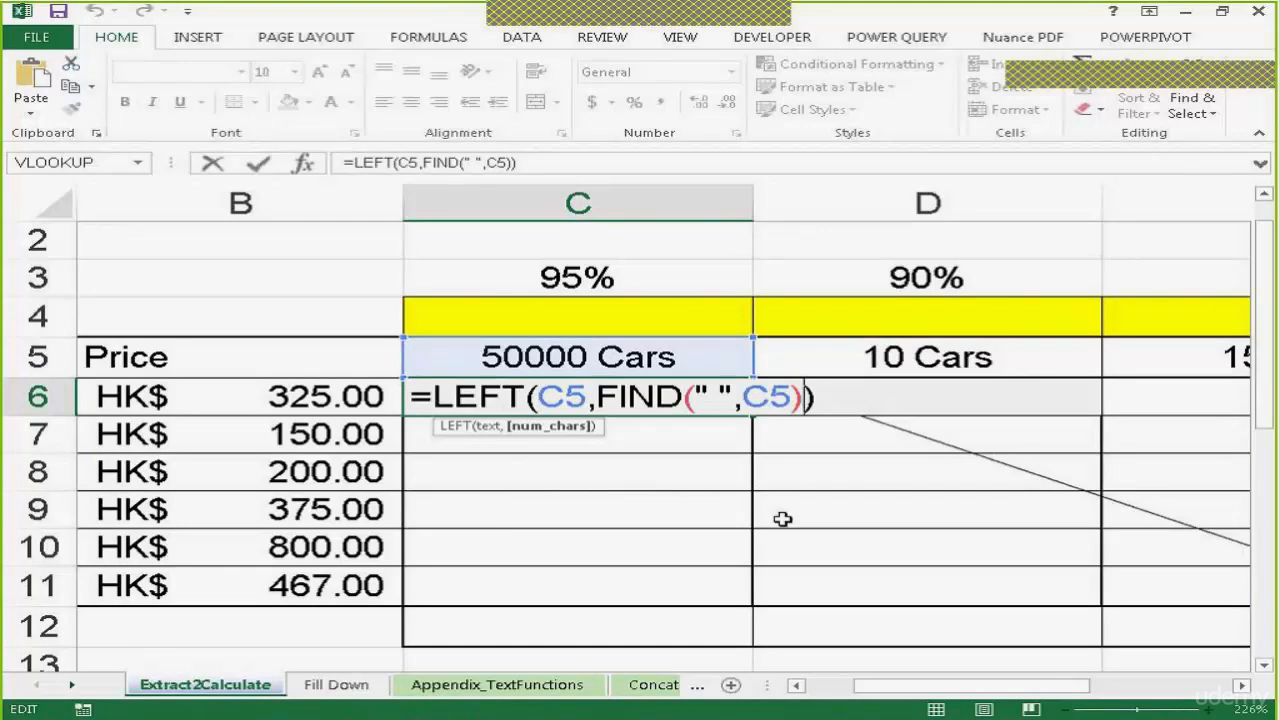
{"action": "type", "text": "-"}
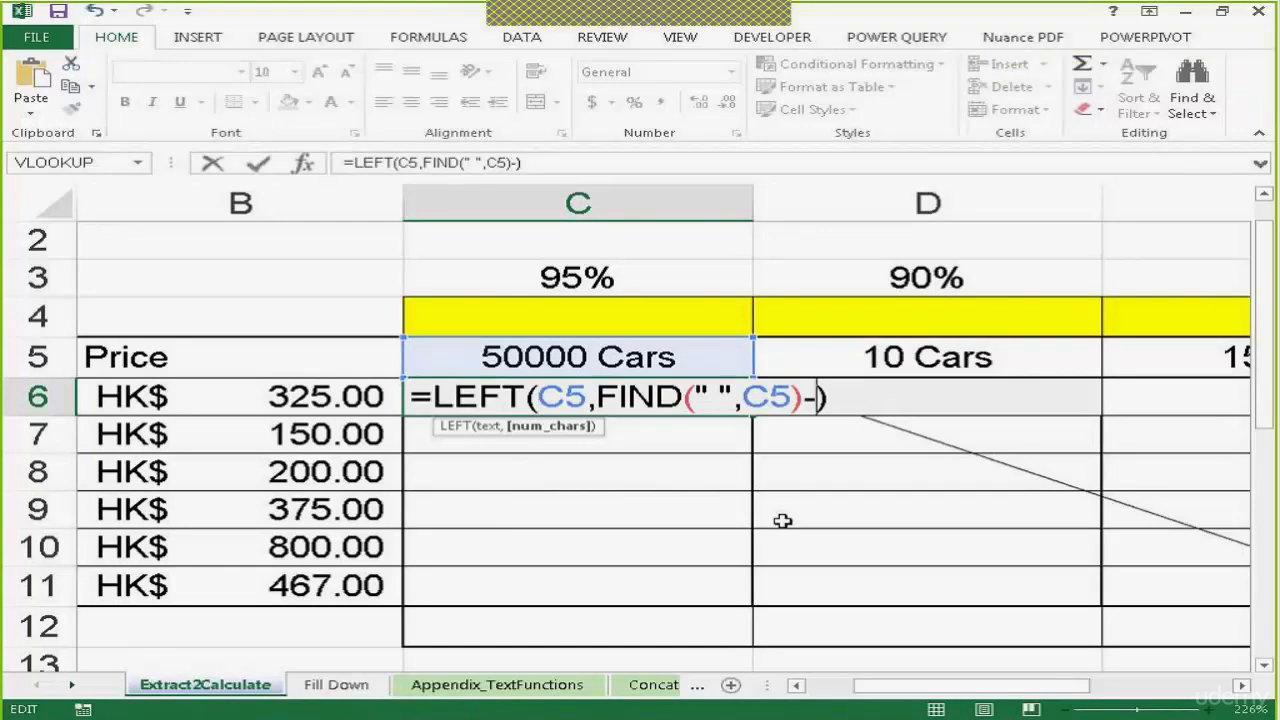
{"action": "type", "text": "1"}
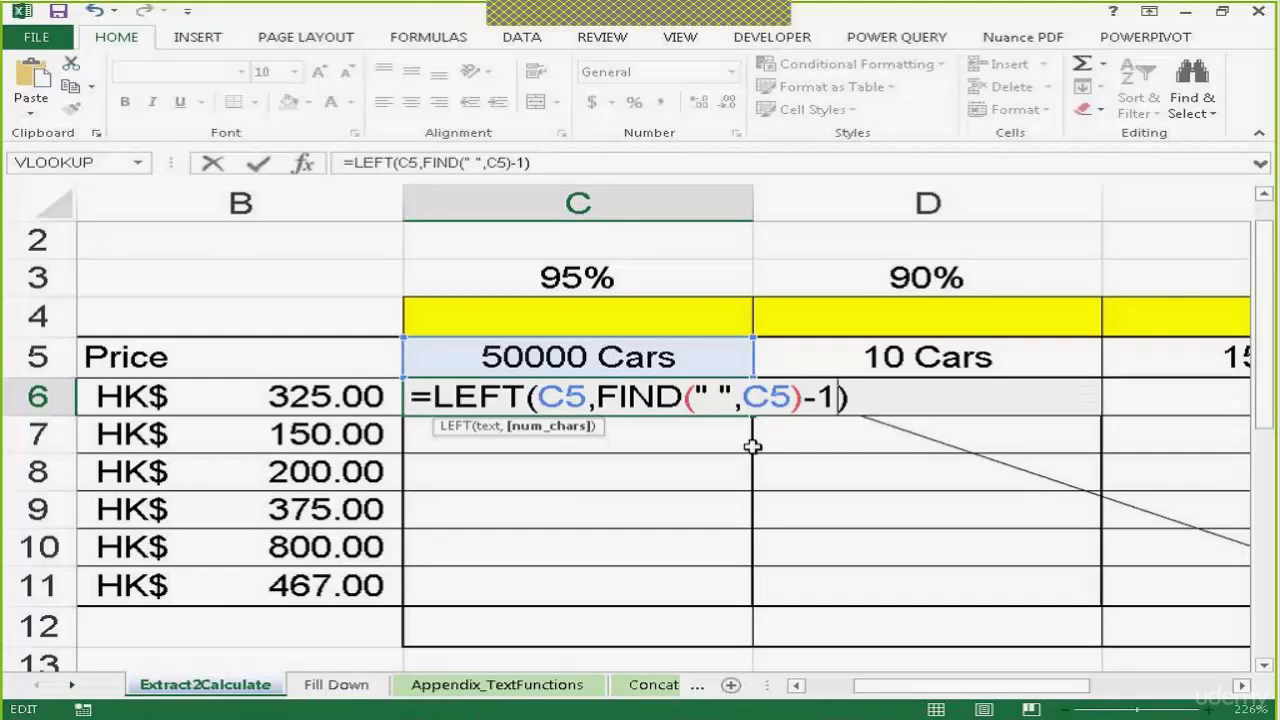
{"action": "key", "text": "Return"}
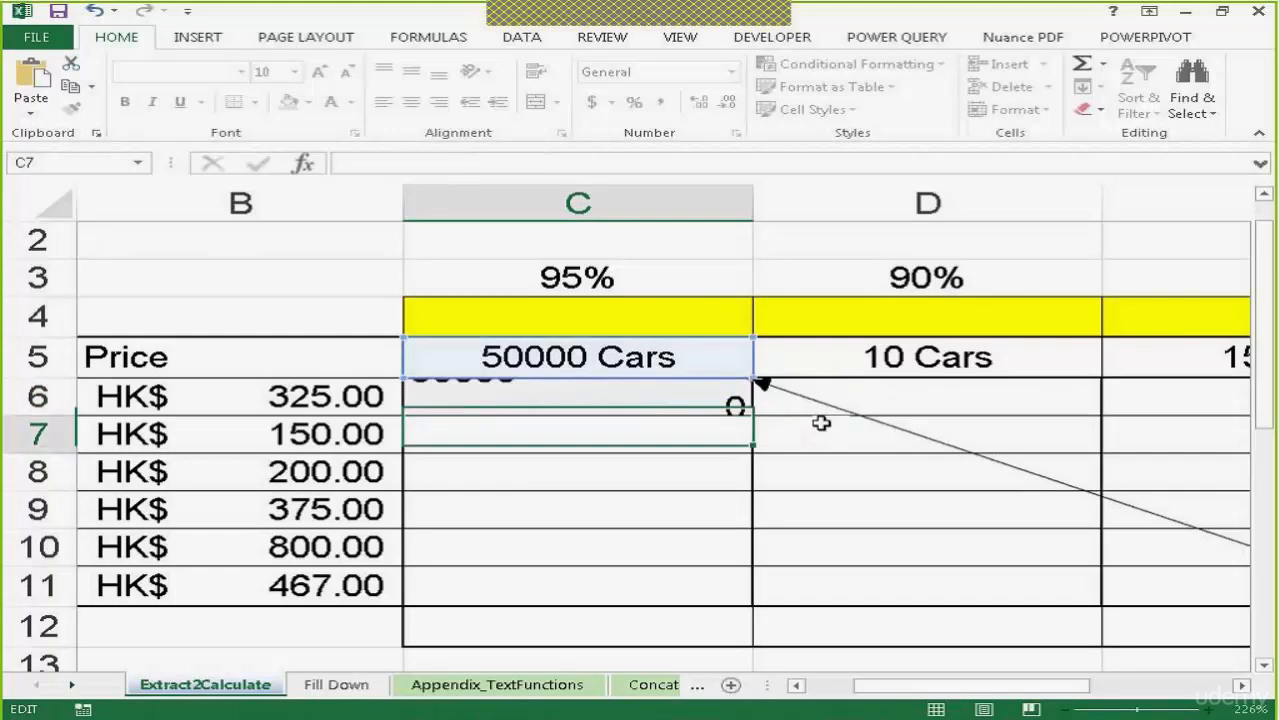
- Change the quantity heading in C5 to 5 Cars
{"action": "left_click", "coordinate": [537, 357]}
{"action": "double_click", "coordinate": [546, 357]}
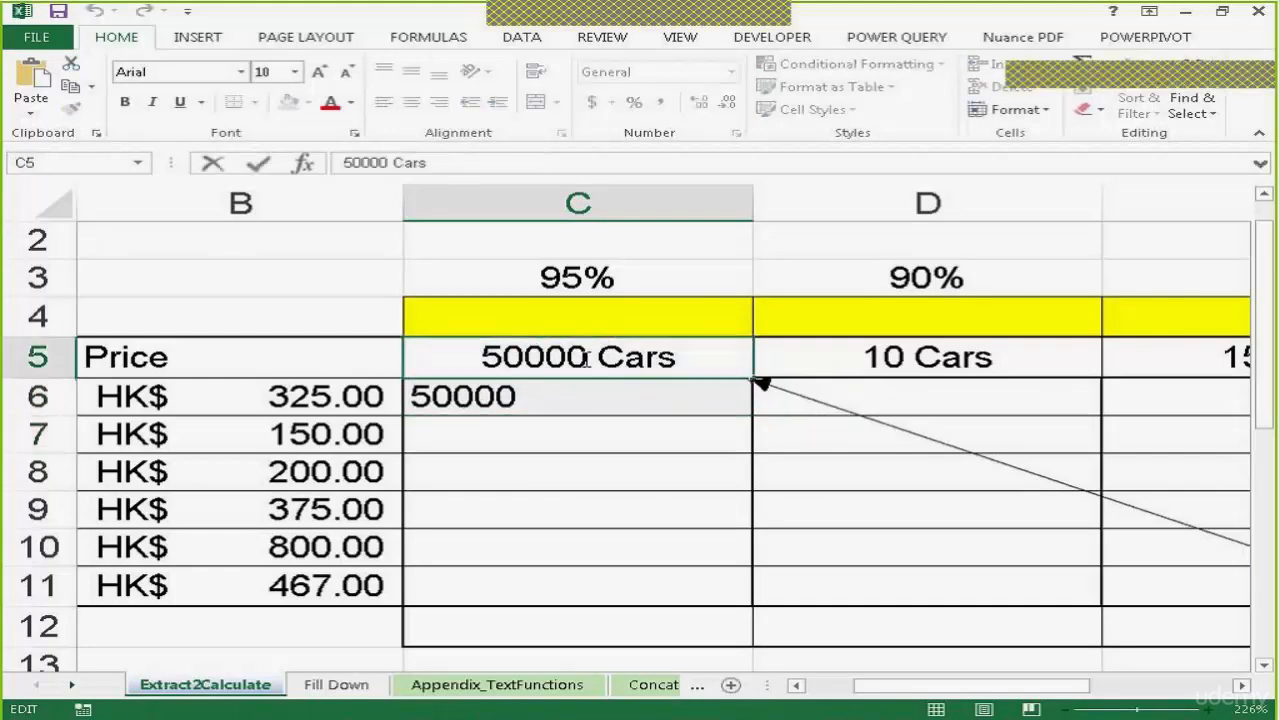
{"action": "left_click_drag", "start_coordinate": [588, 357], "coordinate": [503, 357]}
{"action": "key", "text": "BackSpace"}
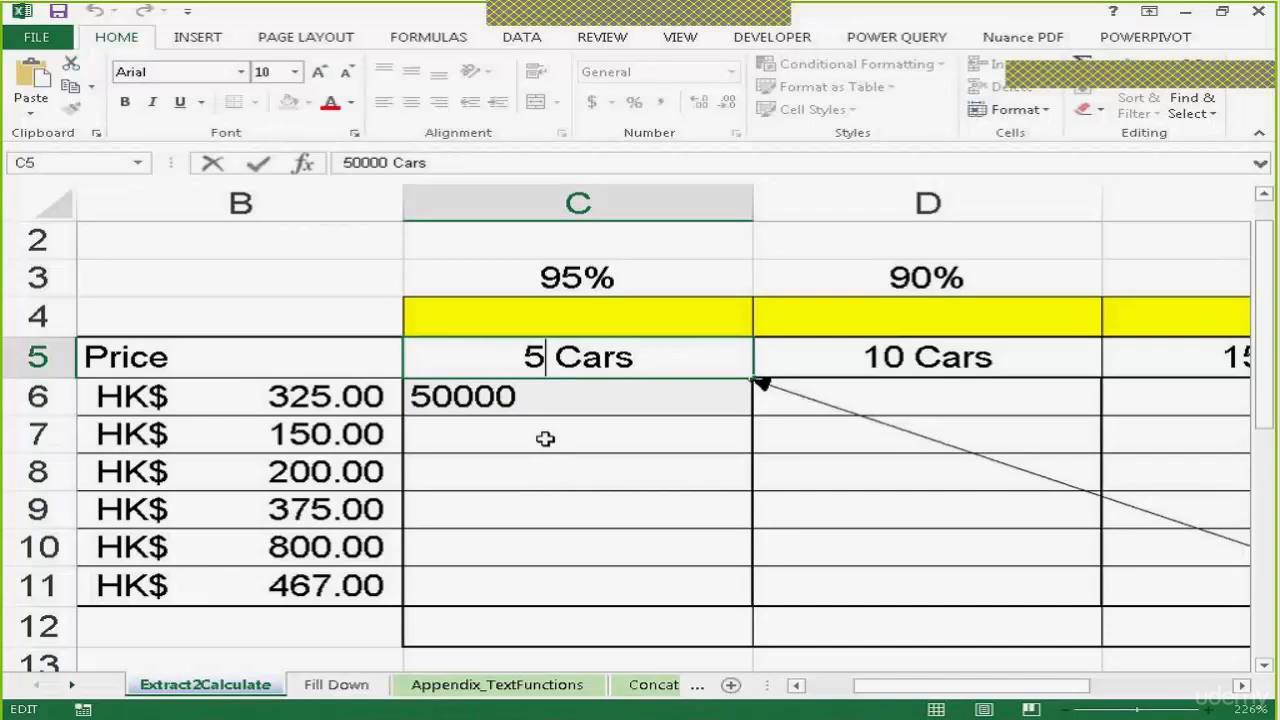
{"action": "key", "text": "Return"}
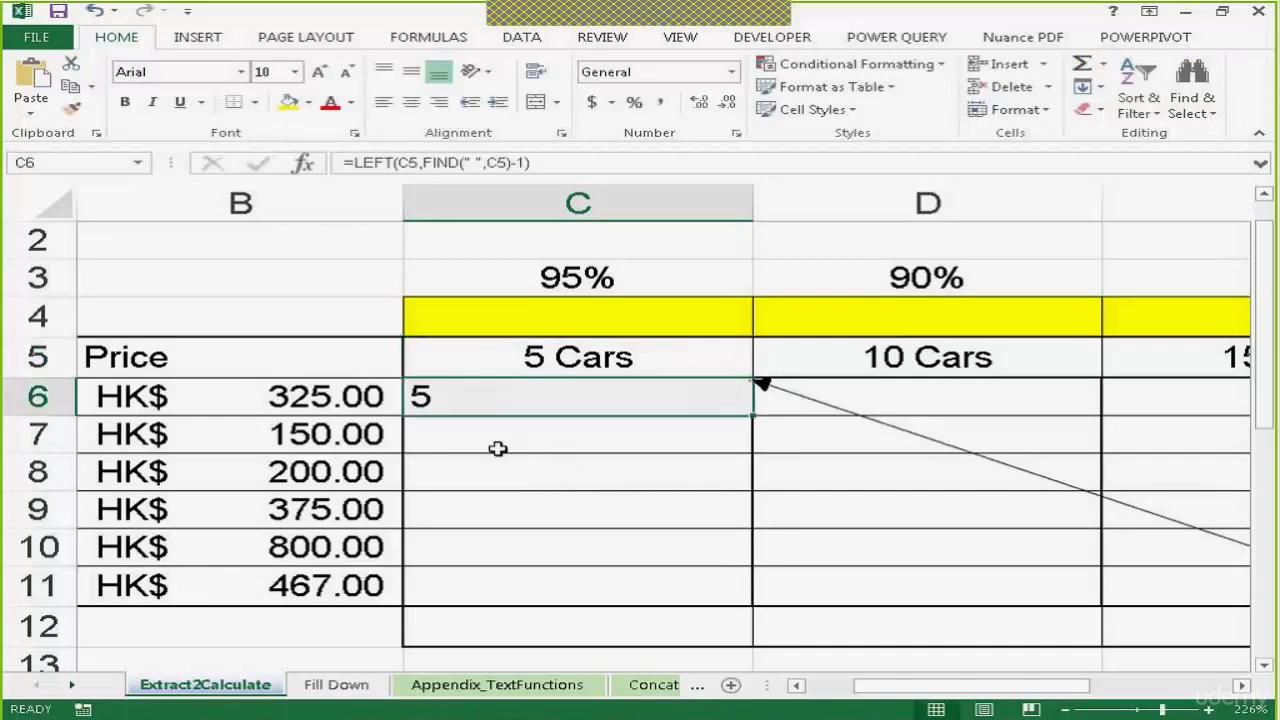
- Multiply the extracted quantity in C6 by the price in B6 and the discount percentage in C3
{"action": "double_click", "coordinate": [478, 396]}
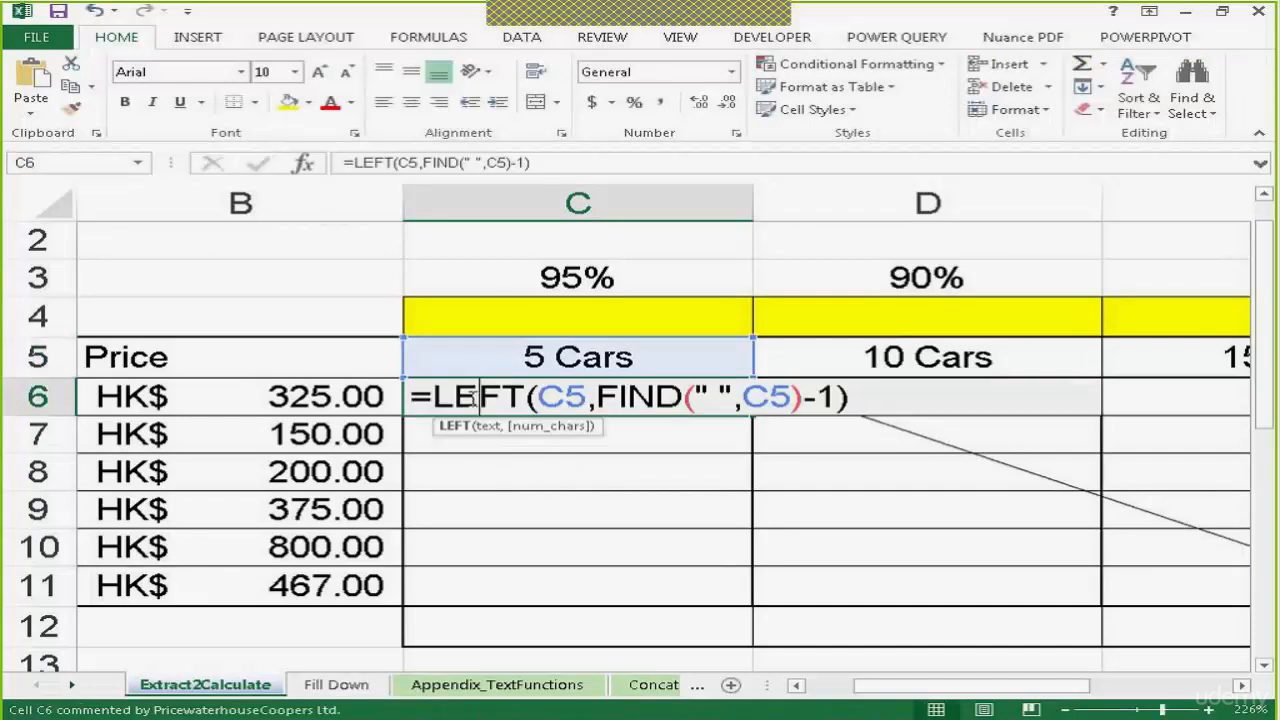
{"action": "left_click", "coordinate": [877, 396]}
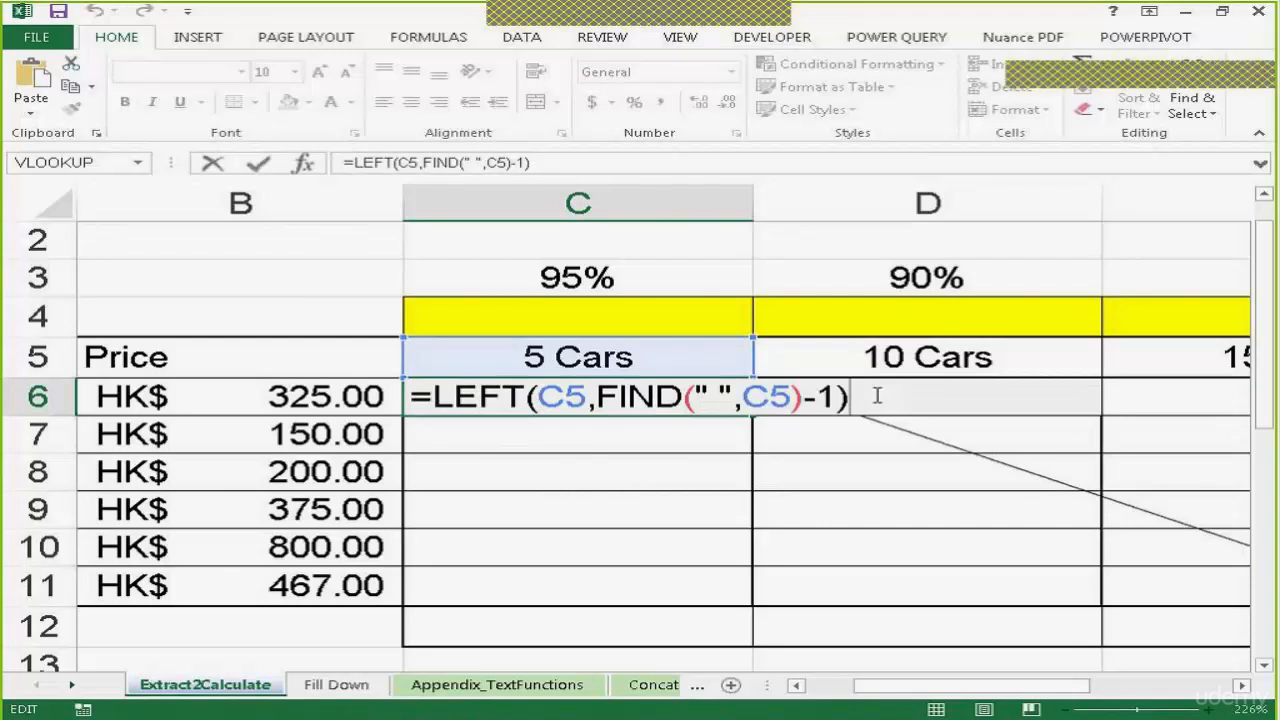
{"action": "type", "text": "*"}
{"action": "left_click", "coordinate": [270, 396]}
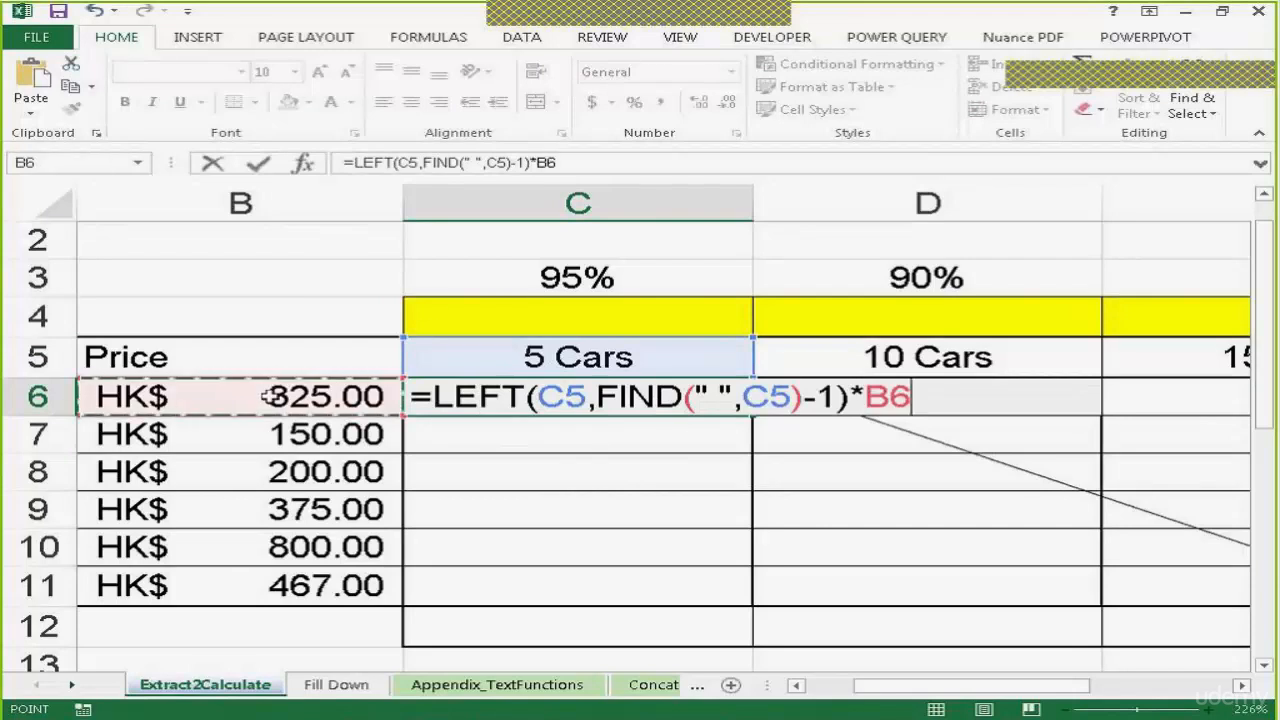
{"action": "type", "text": "*"}
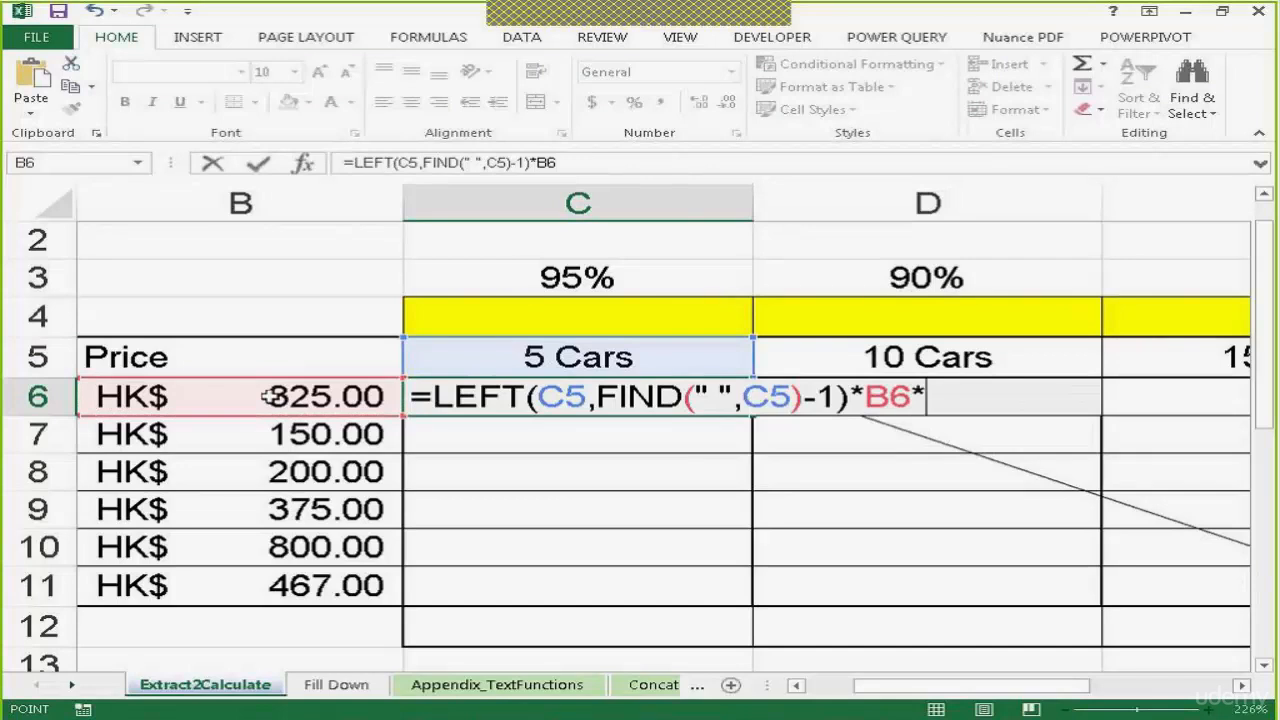
{"action": "left_click", "coordinate": [525, 275]}
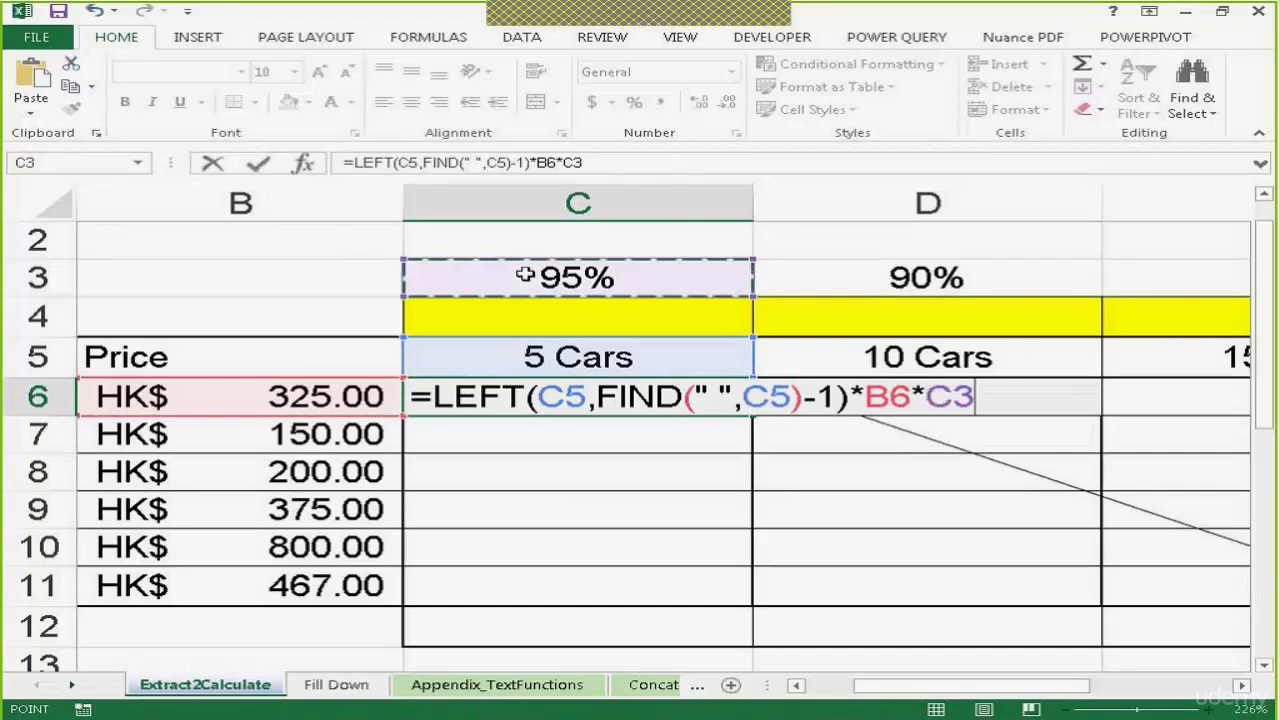
{"action": "key", "text": "Return"}
- Change the quantity heading in C5 to 500 Cars
{"action": "left_click", "coordinate": [577, 372]}
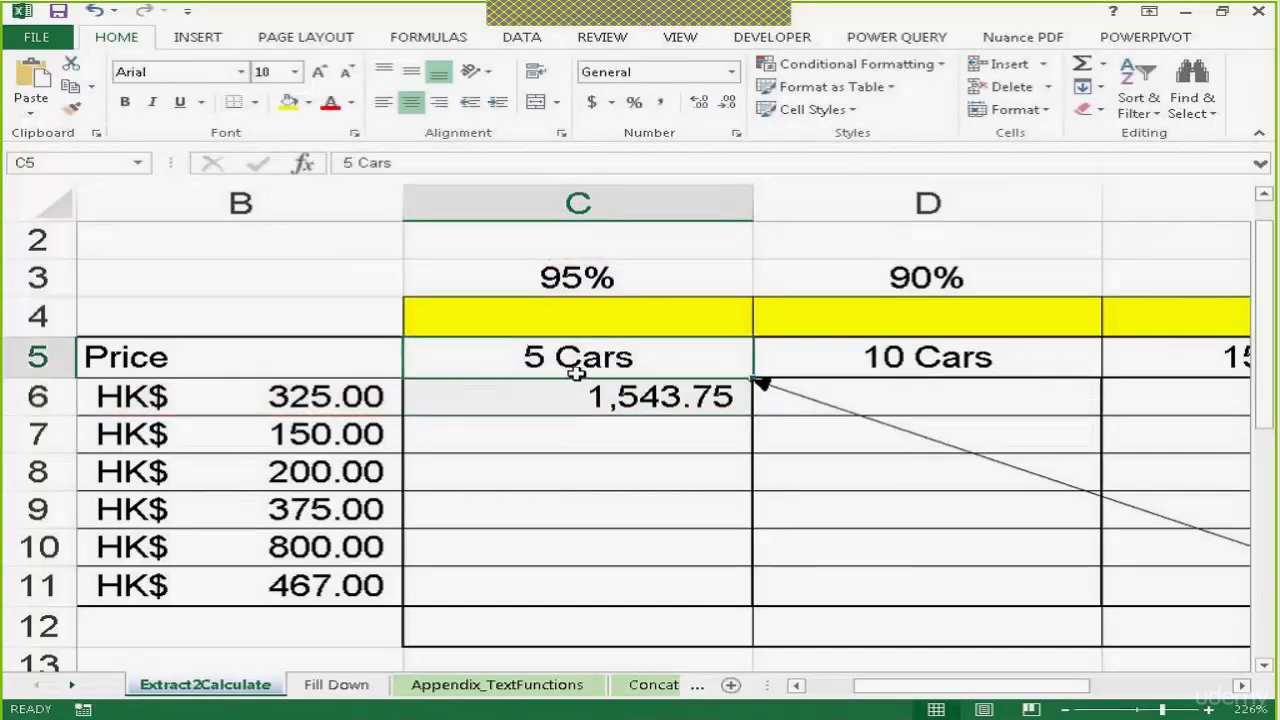
{"action": "double_click", "coordinate": [548, 357]}
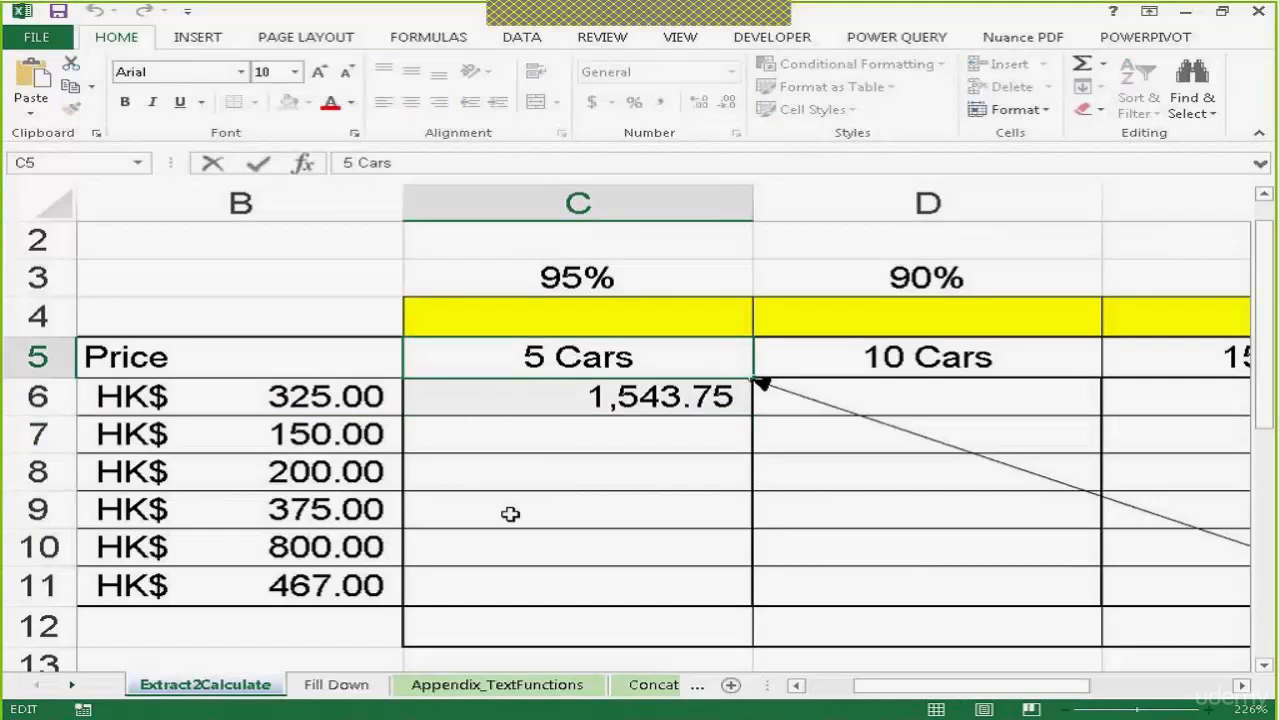
{"action": "type", "text": "00"}
{"action": "key", "text": "Return"}
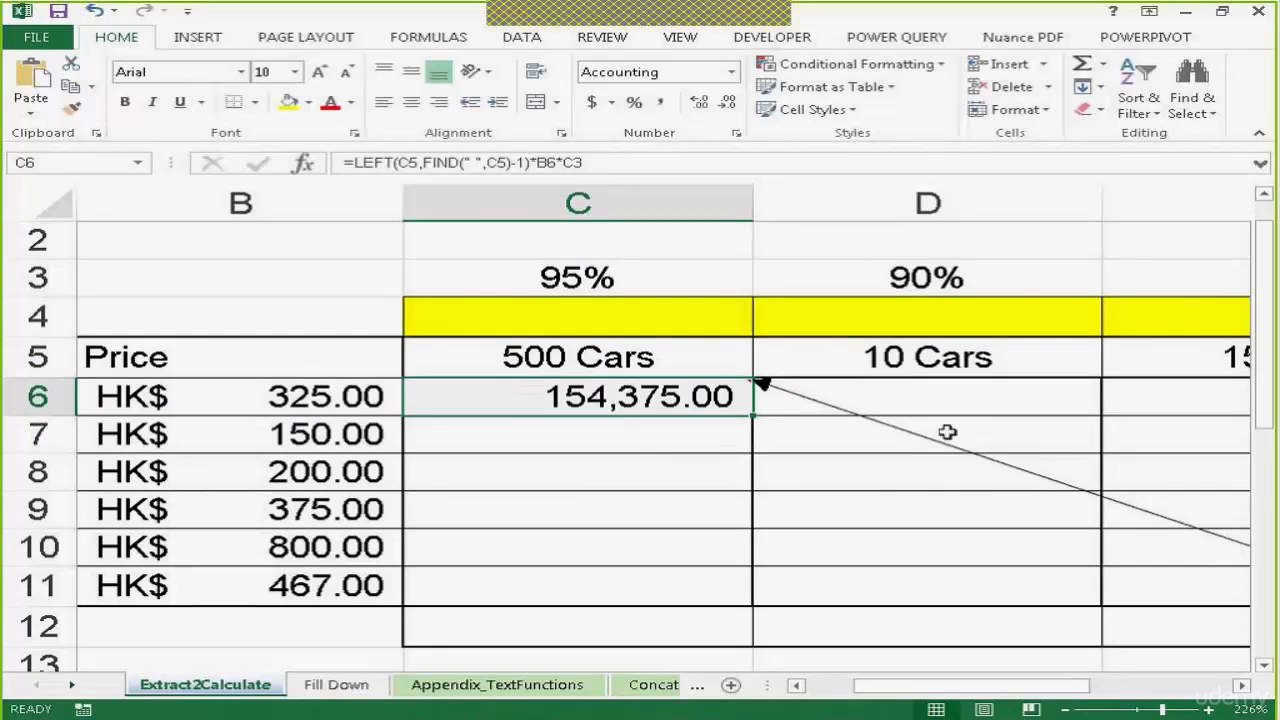
- Lock the row of both C5 references in C6's formula, making each one C$5
{"action": "double_click", "coordinate": [663, 397]}
{"action": "left_click", "coordinate": [584, 398]}
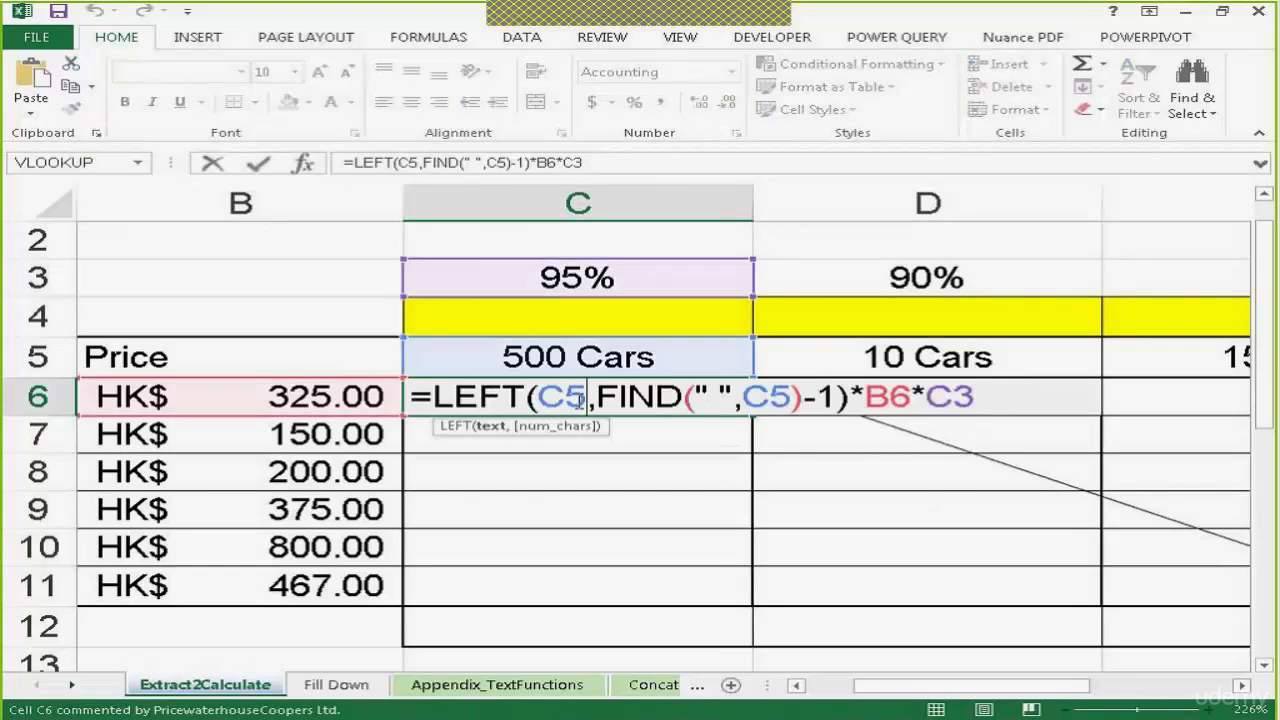
{"action": "left_click", "coordinate": [572, 398]}
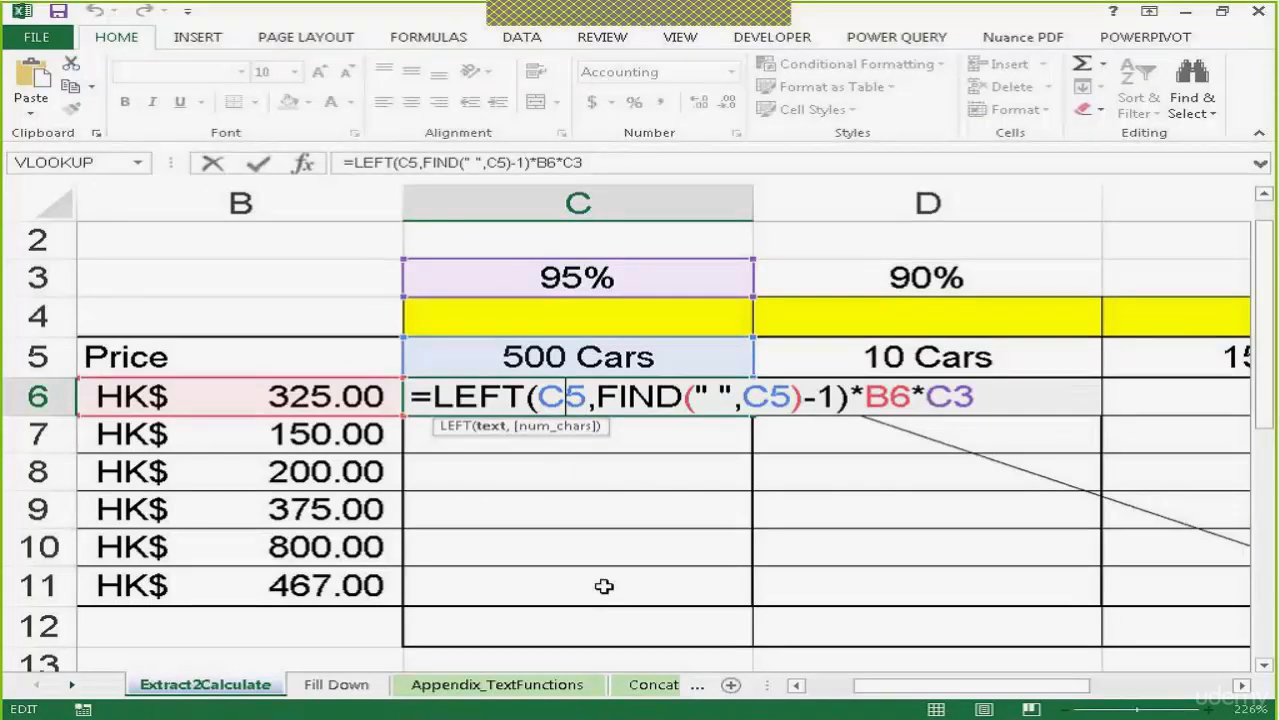
{"action": "key", "text": "F4"}
{"action": "key", "text": "F4"}
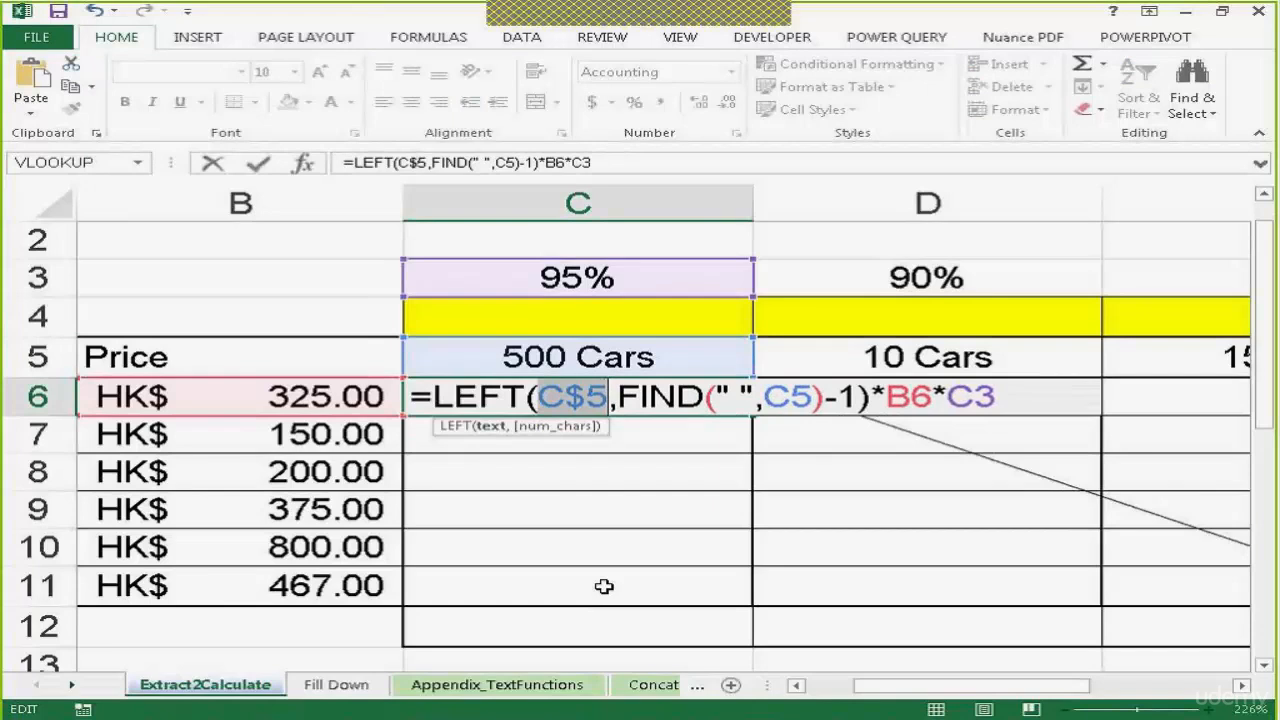
{"action": "key", "text": "F4"}
{"action": "key", "text": "F4"}
{"action": "key", "text": "F4"}
{"action": "key", "text": "F4"}
{"action": "left_click", "coordinate": [790, 397]}
{"action": "key", "text": "F4"}
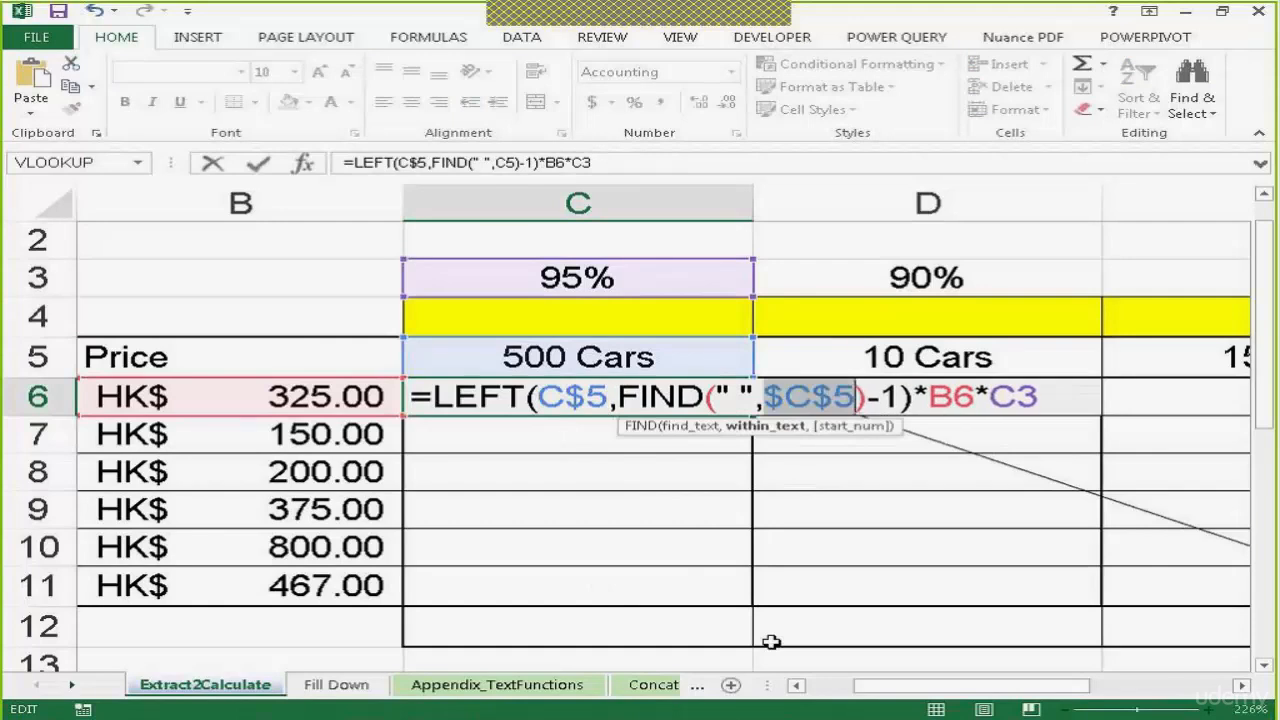
{"action": "key", "text": "F4"}
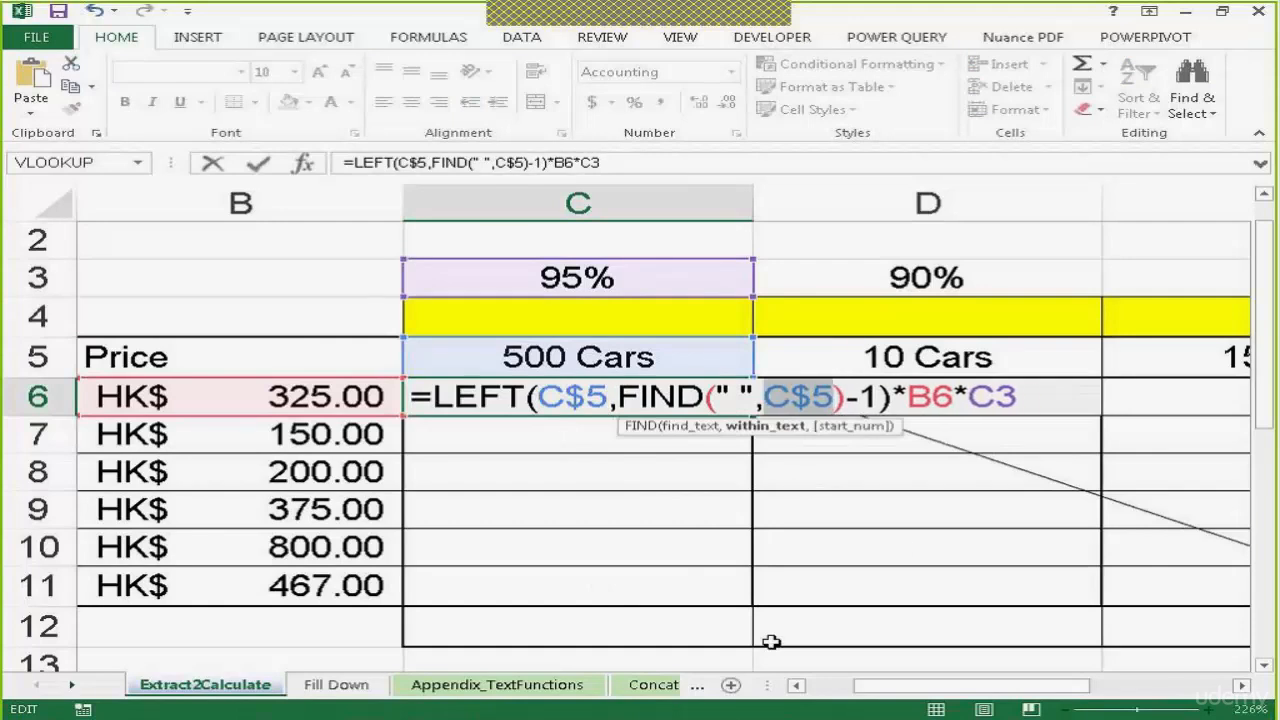
- Lock the price reference's column as $B6 and the discount reference's row as C$3 in C6's formula
{"action": "left_click", "coordinate": [930, 402]}
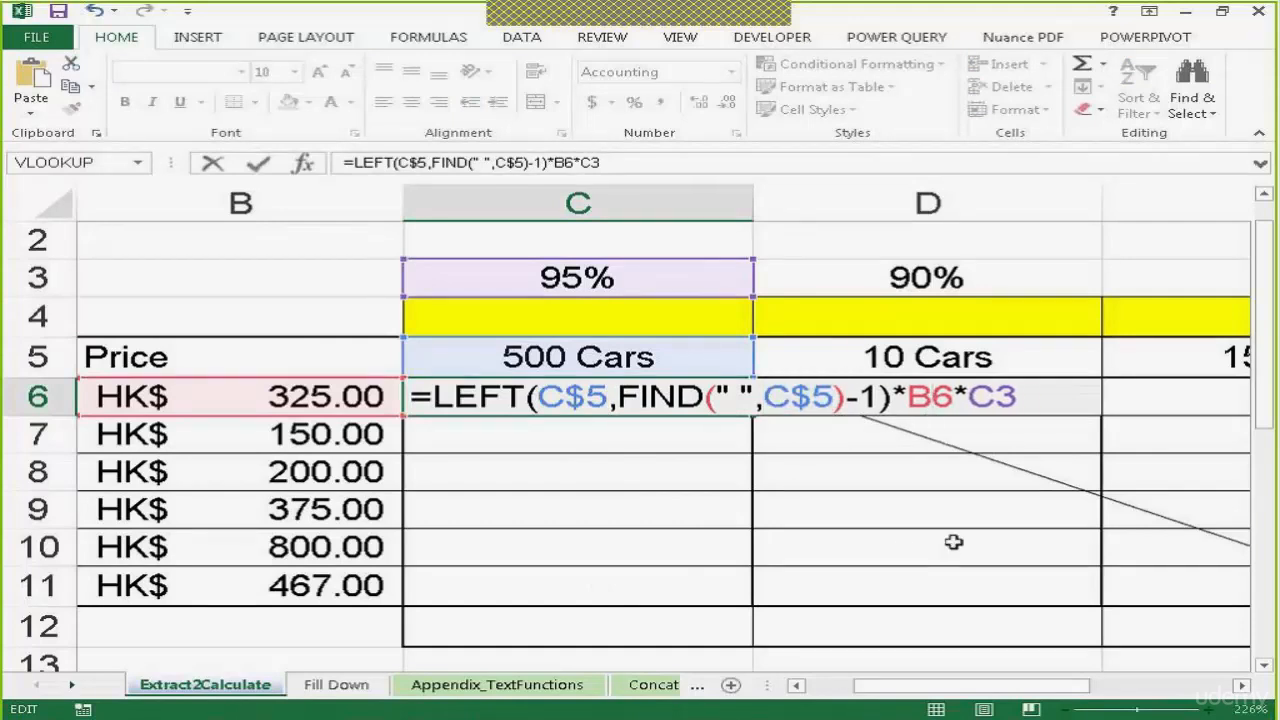
{"action": "key", "text": "F4"}
{"action": "key", "text": "F4"}
{"action": "key", "text": "F4"}
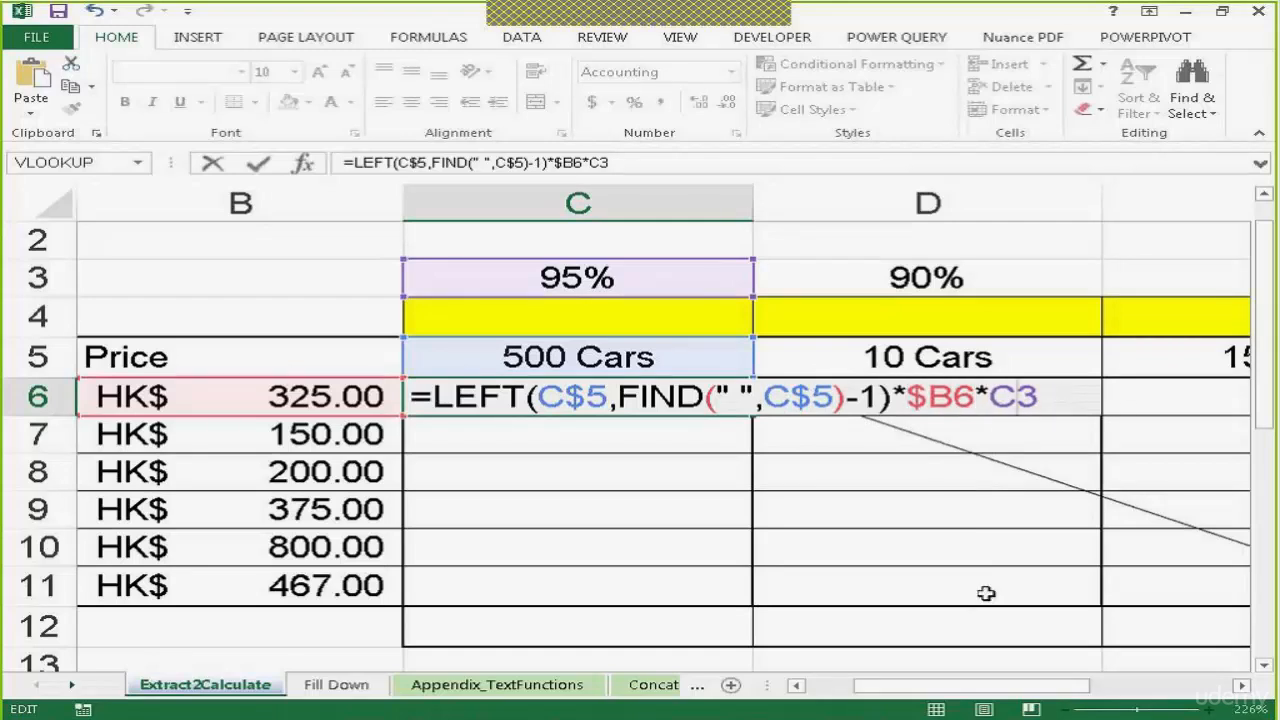
{"action": "key", "text": "F4"}
{"action": "key", "text": "F4"}
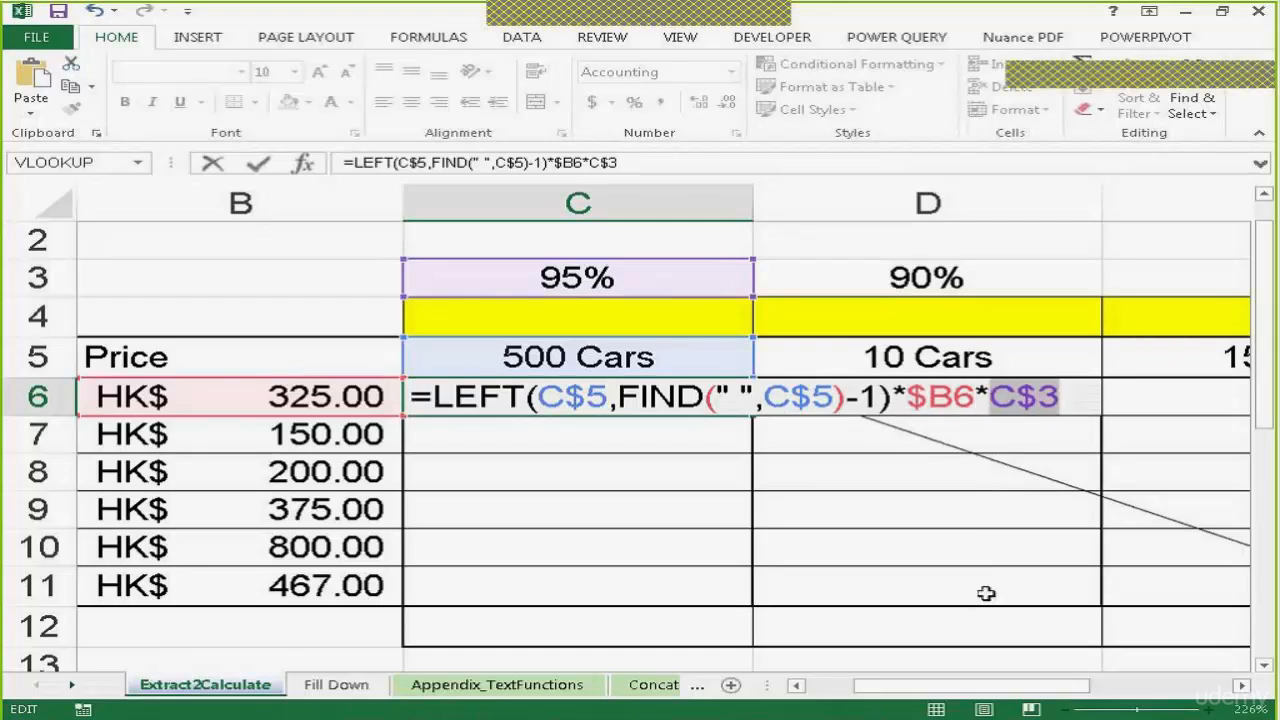
{"action": "key", "text": "Return"}
- Fill the C6 formula across to column E and down to row 12, and review the formula in C6
{"action": "left_click", "coordinate": [704, 390]}
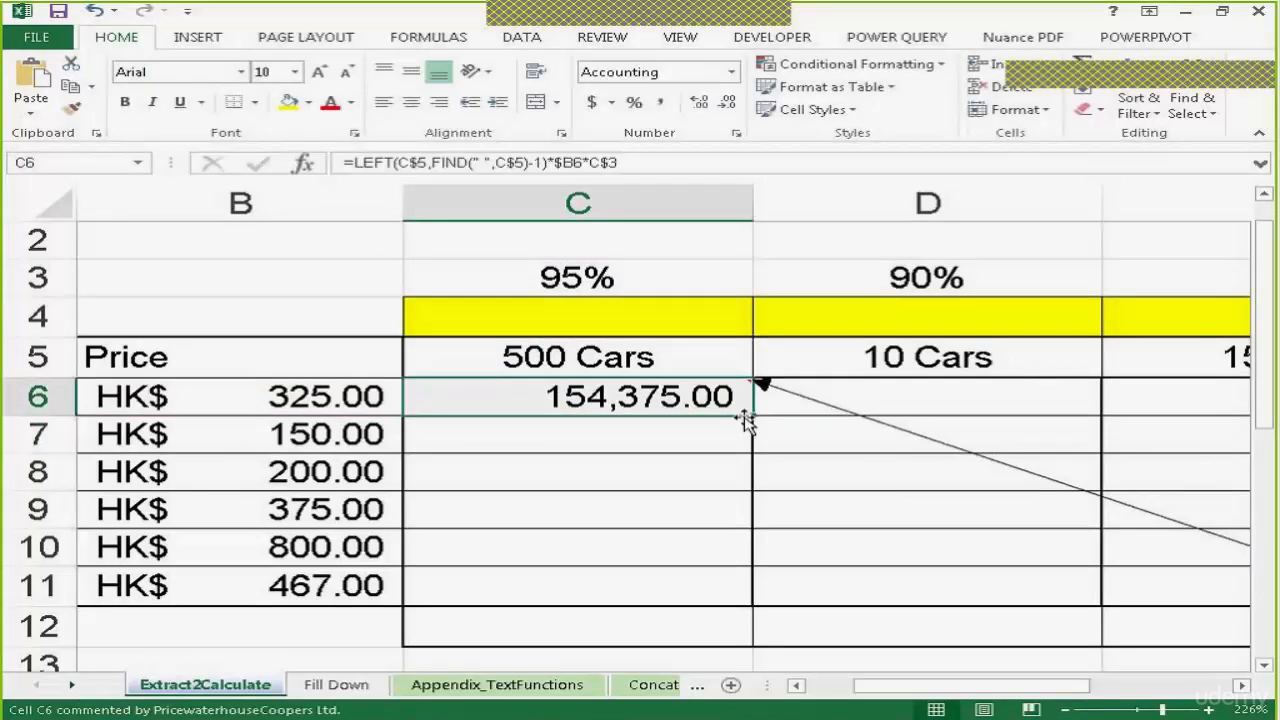
{"action": "left_click_drag", "start_coordinate": [749, 414], "coordinate": [838, 419]}
{"action": "double_click", "coordinate": [795, 418]}
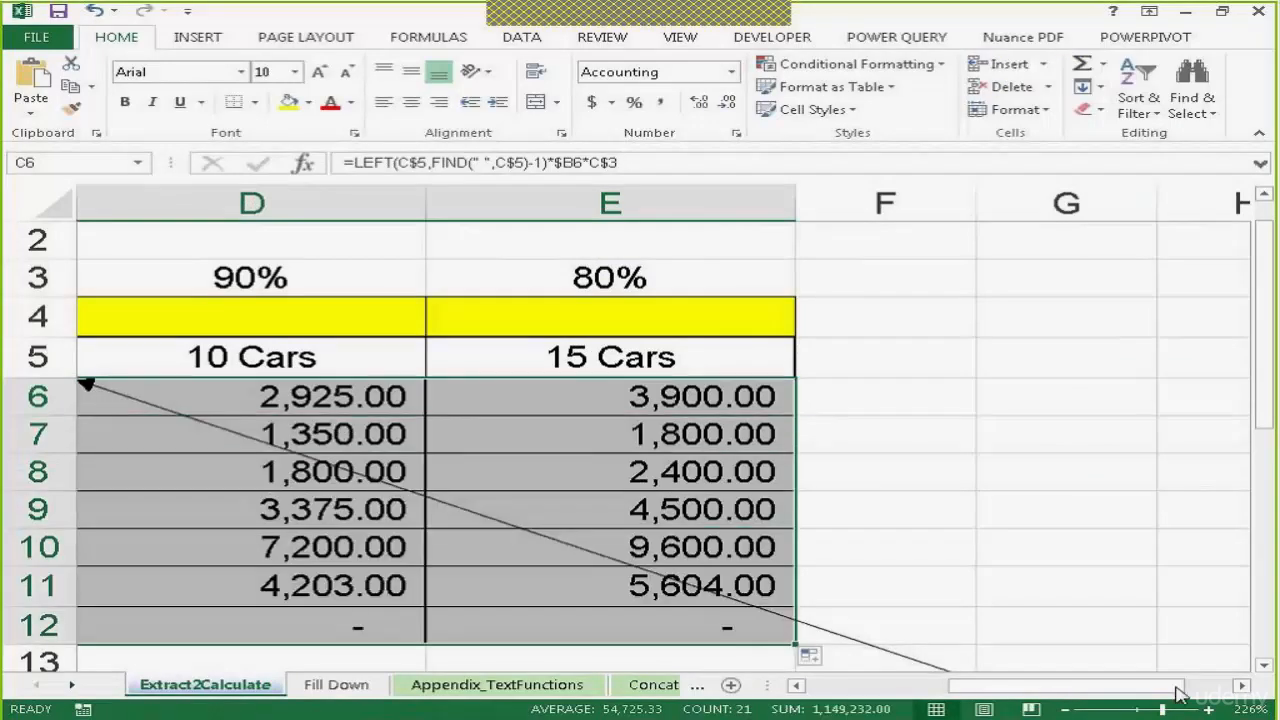
{"action": "left_click_drag", "start_coordinate": [1166, 710], "coordinate": [1136, 710]}
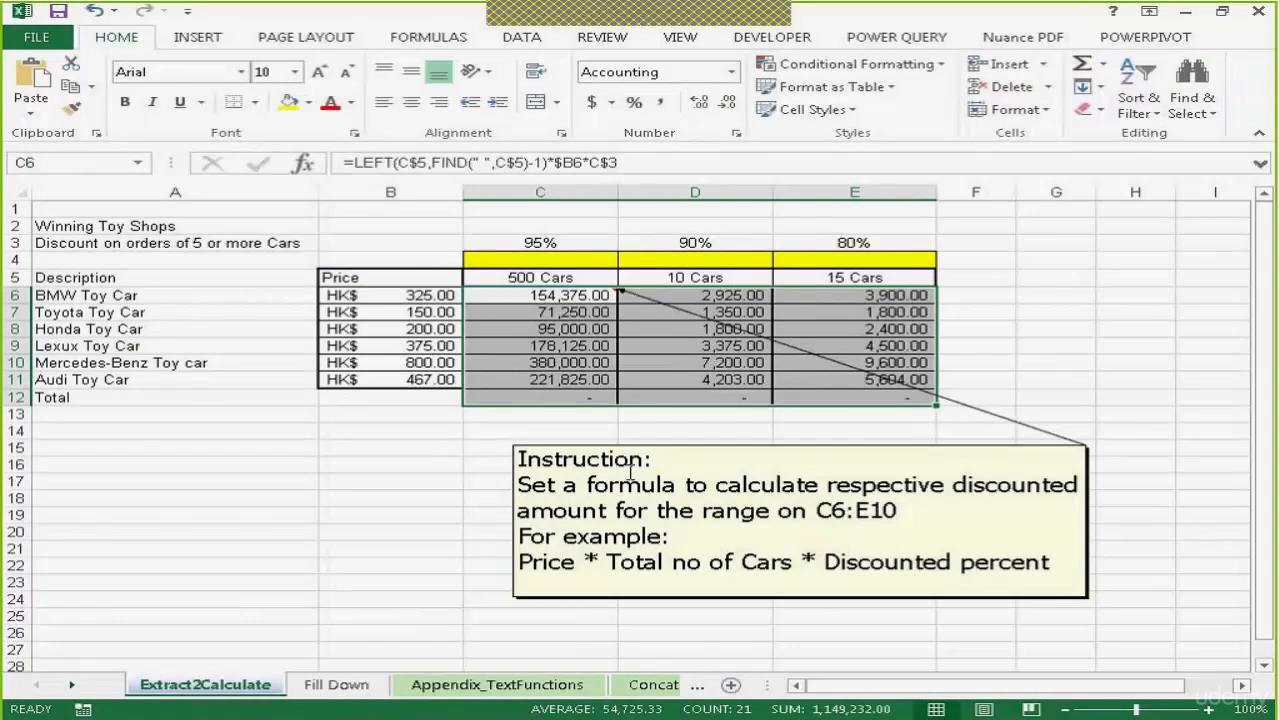
{"action": "double_click", "coordinate": [562, 294]}
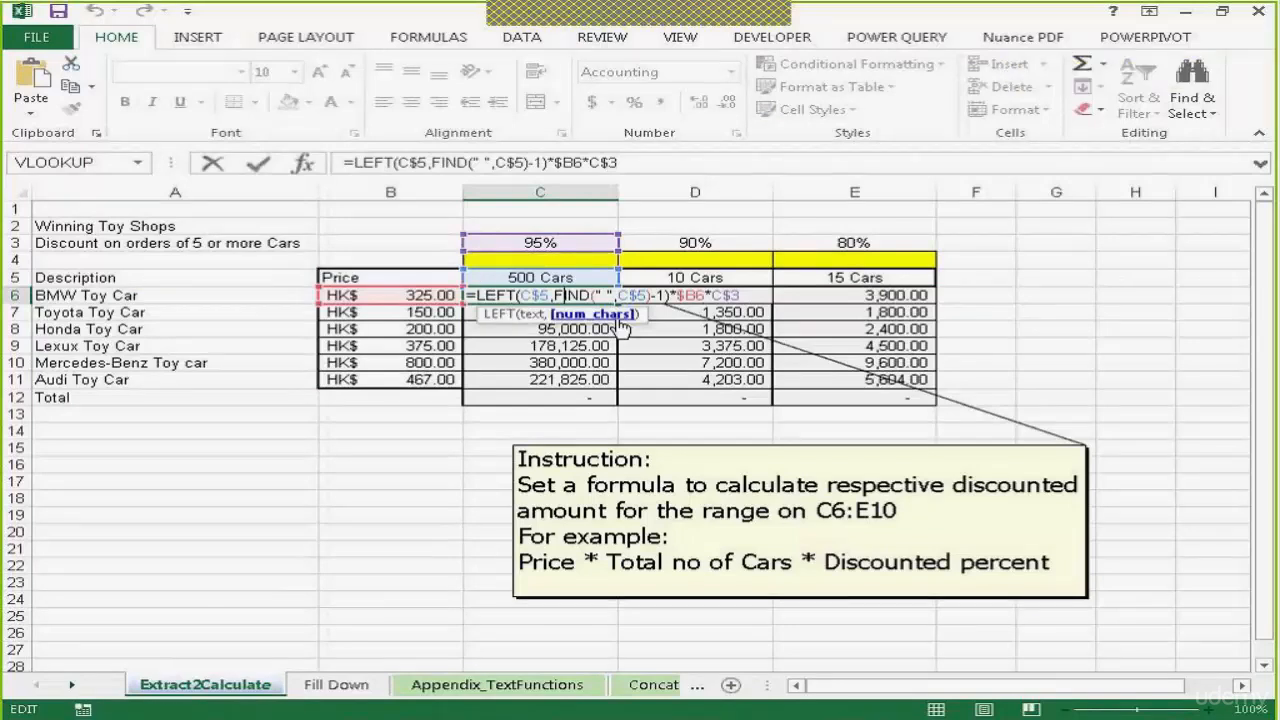
{"action": "key", "text": "ctrl+Return"}
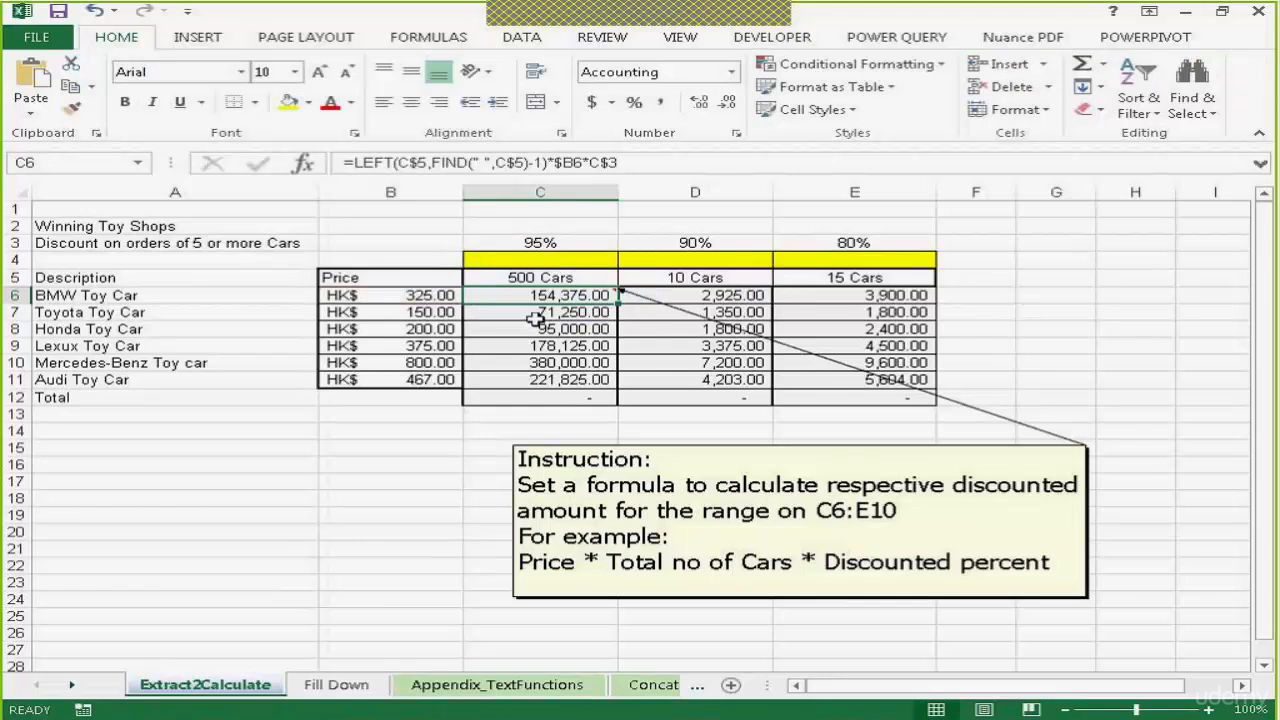